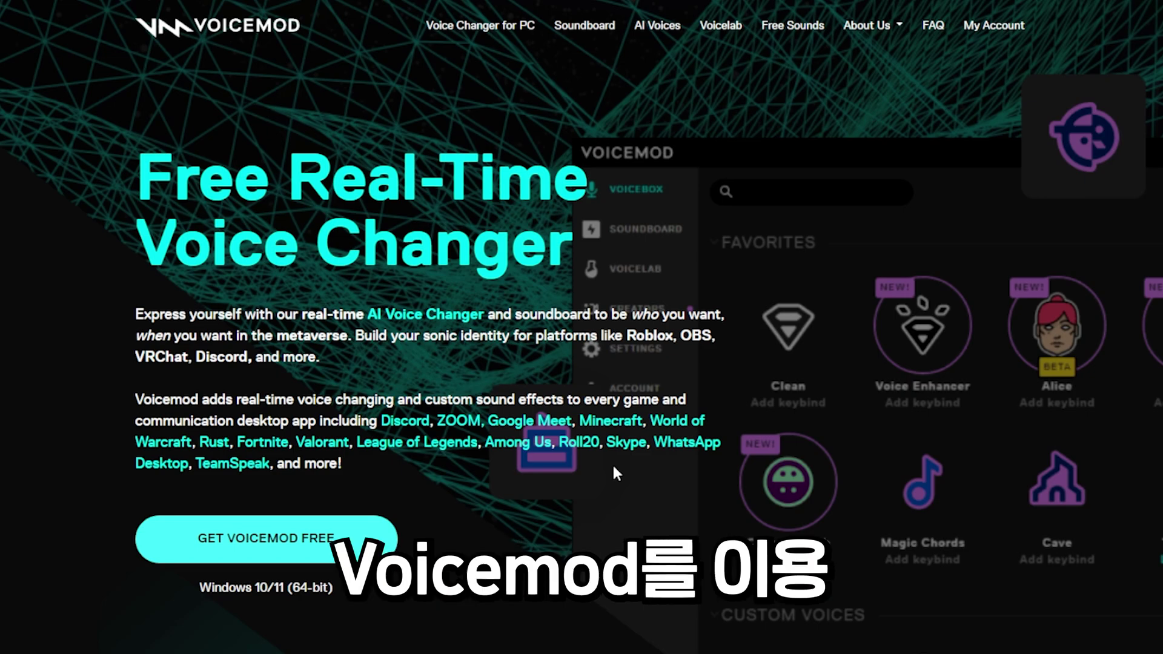
- Get the free version of Voicemod for Windows from its website
click(276, 538)
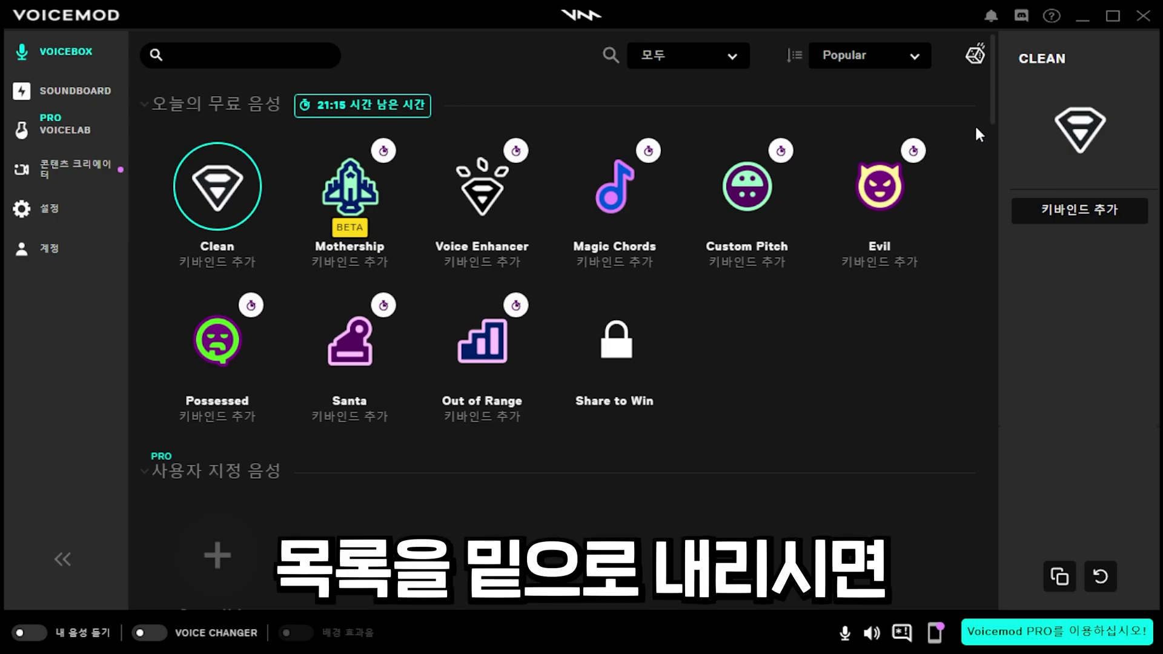
- Browse down to the full list of voices and open the Persona voice
drag(995, 108, 995, 167)
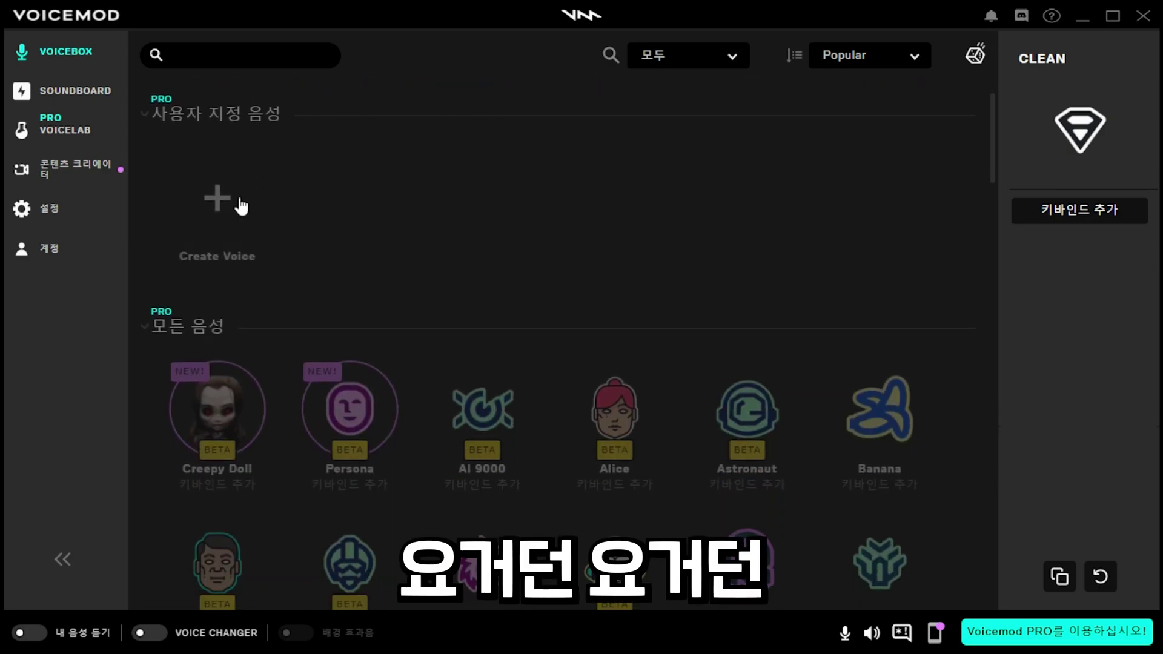
click(336, 403)
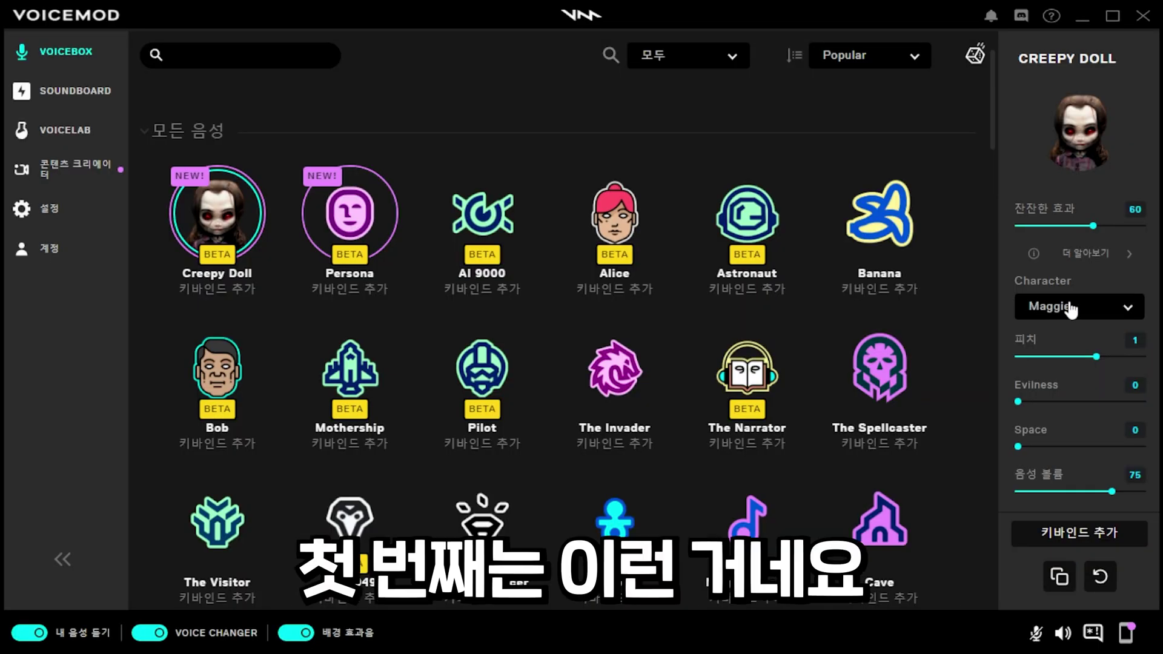
- Try the Creepy Doll voice with the Myself character and return it to Maggie
click(1078, 308)
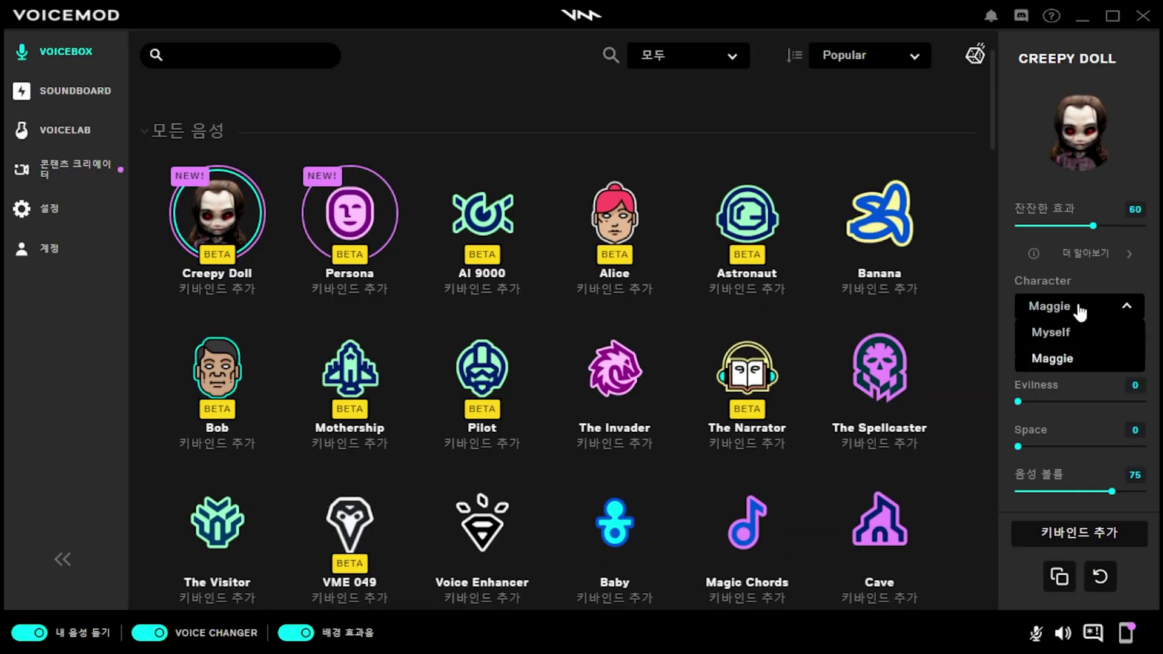
click(1077, 330)
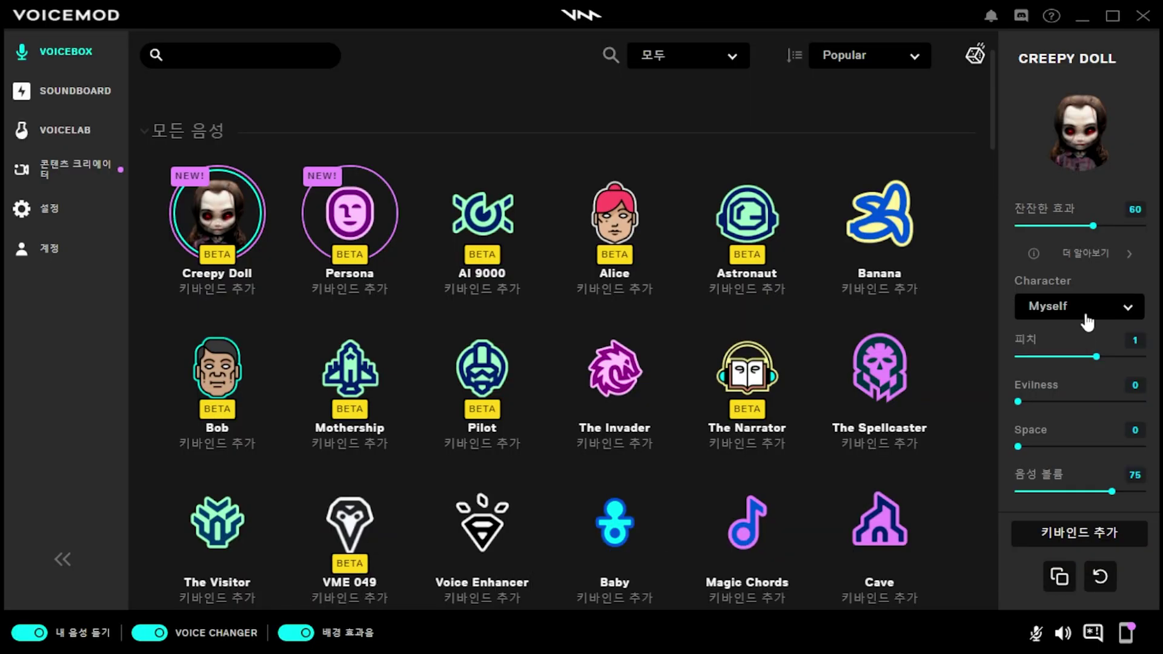
click(1085, 314)
click(1025, 354)
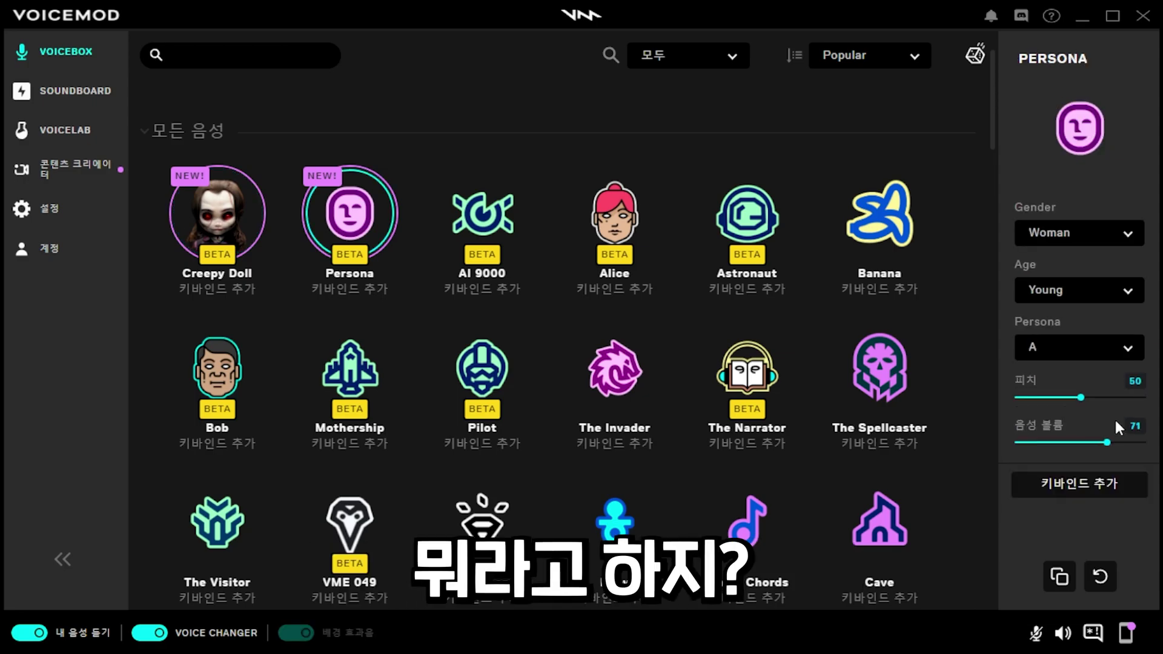
- Keep the young woman voice's pitch at 50 and try persona variants B, C and D, returning to A
mouse_move(1080, 398)
mouse_down()
mouse_move(1025, 397)
mouse_move(1142, 399)
mouse_move(1082, 399)
mouse_move(1081, 410)
mouse_up()
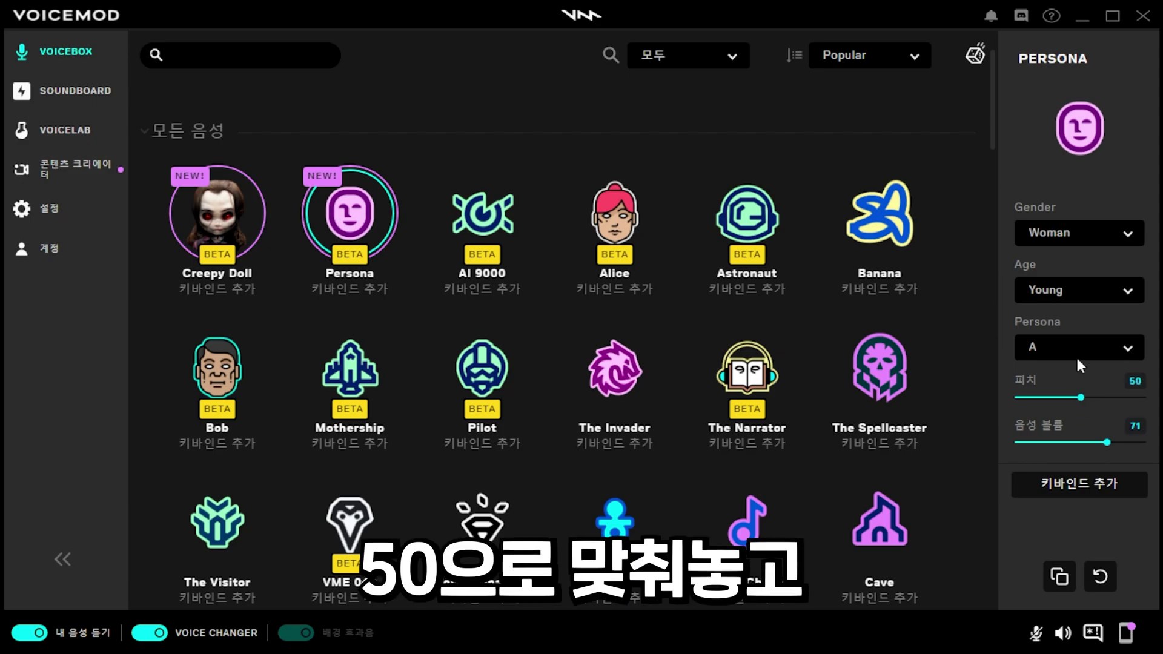
click(1081, 344)
click(1081, 397)
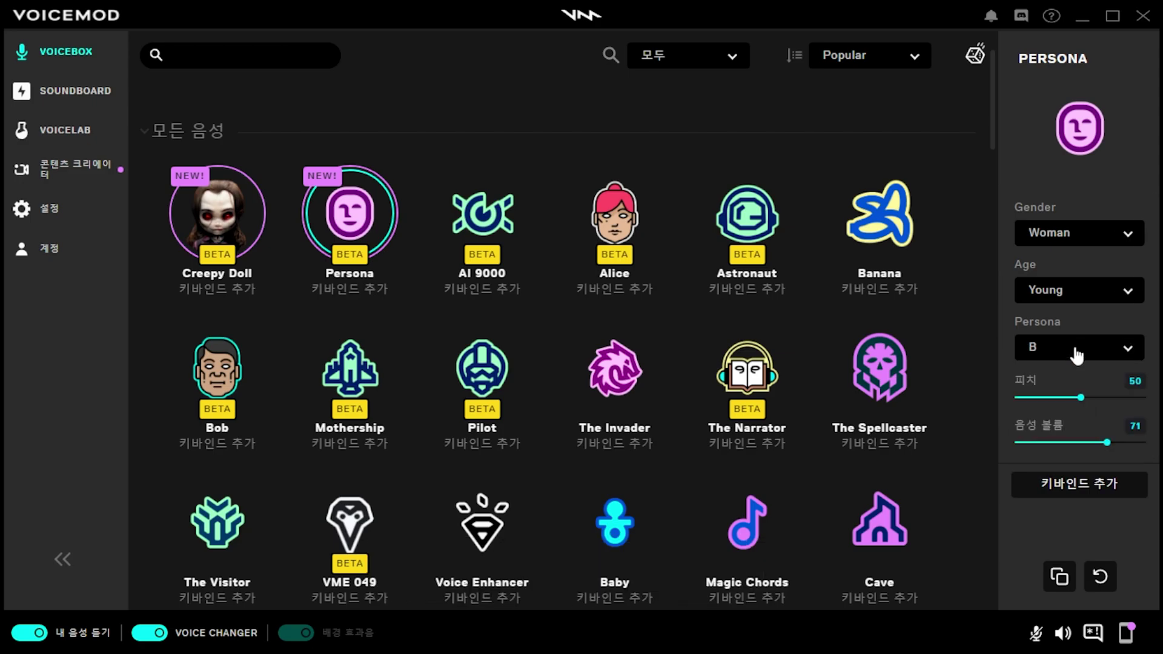
click(1075, 354)
click(1071, 426)
click(1069, 359)
click(1065, 453)
click(1066, 360)
click(1066, 376)
- Compare the woman's Persona voice at the Adult and Senior ages and return the age to Young
click(1074, 291)
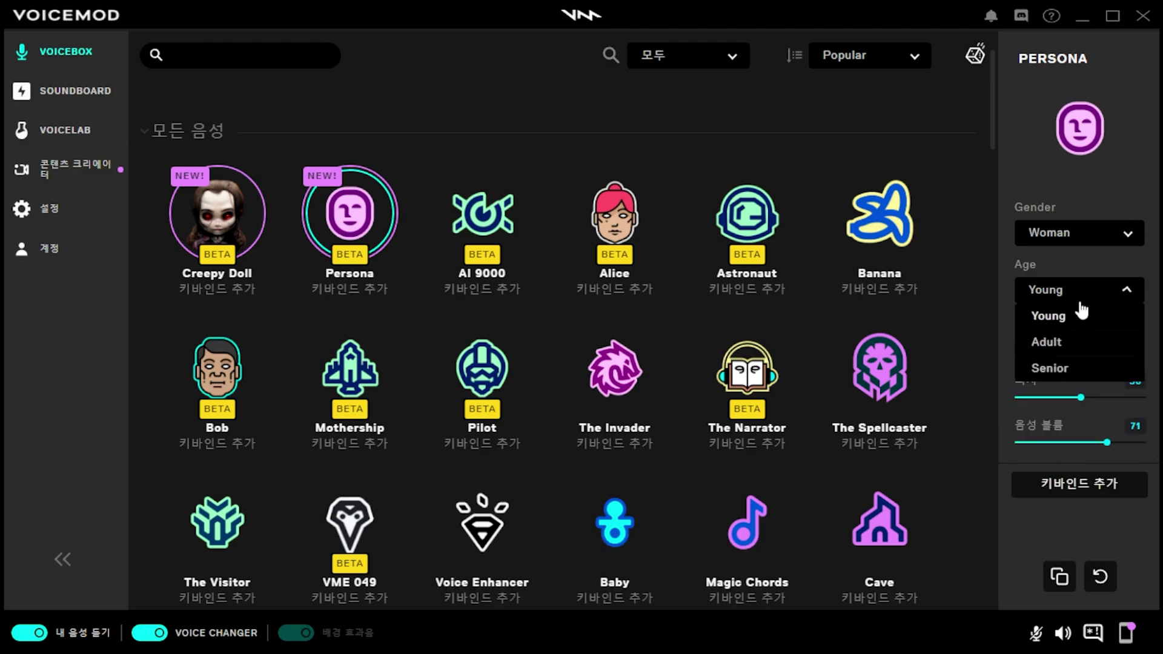
click(1081, 347)
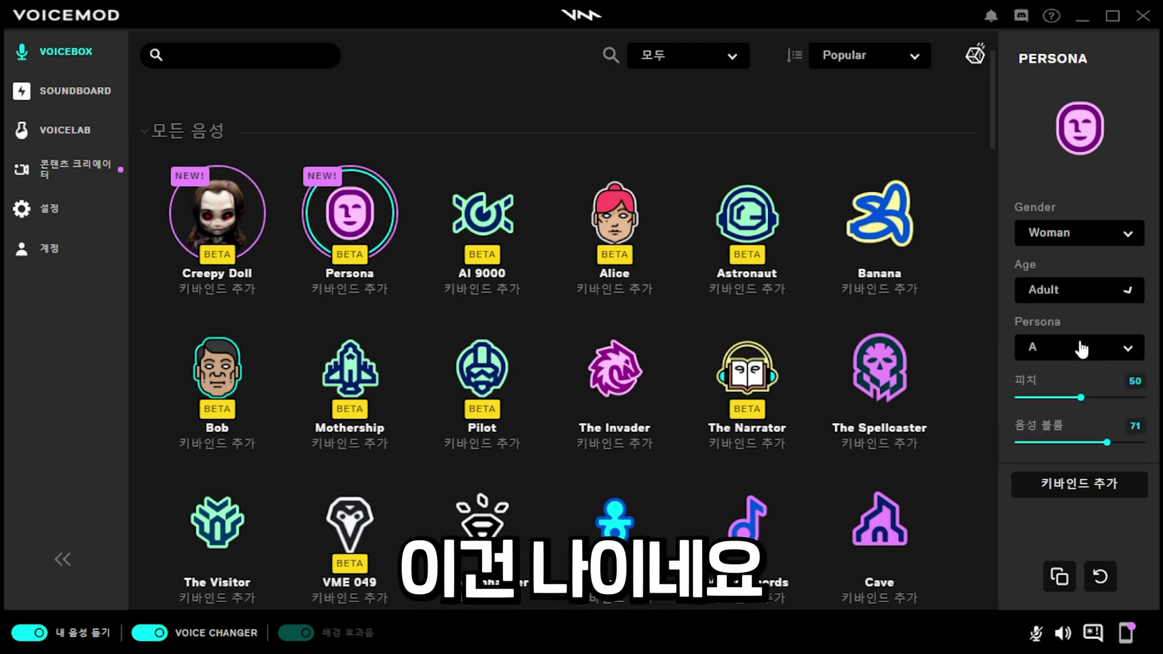
click(1082, 299)
click(1071, 367)
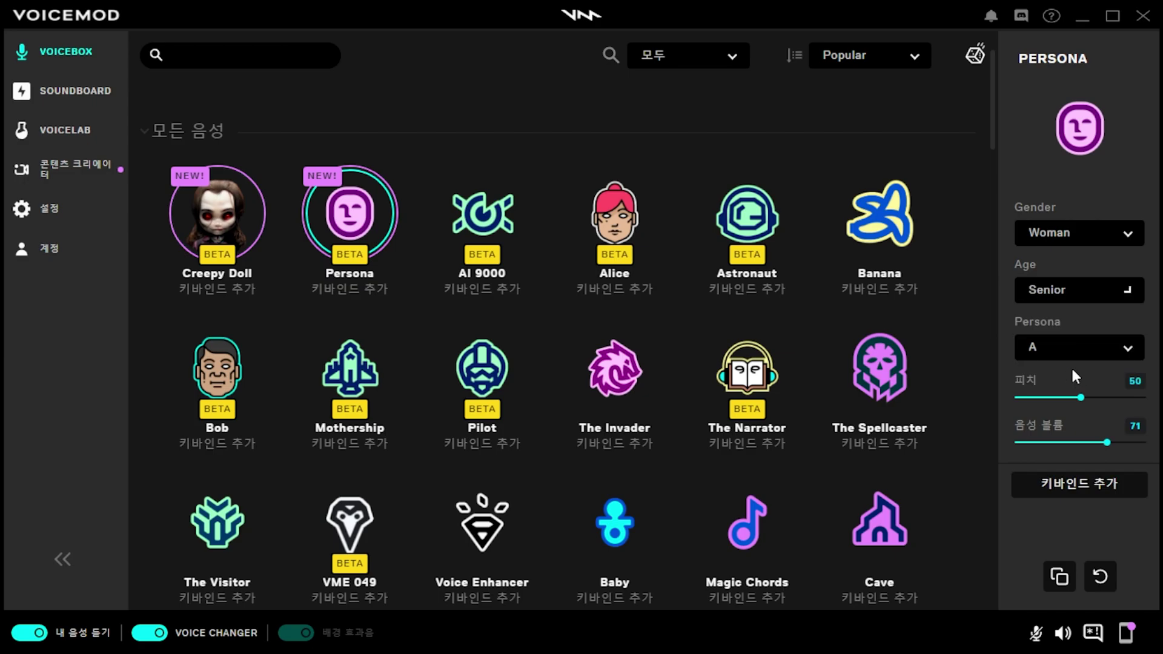
click(1073, 300)
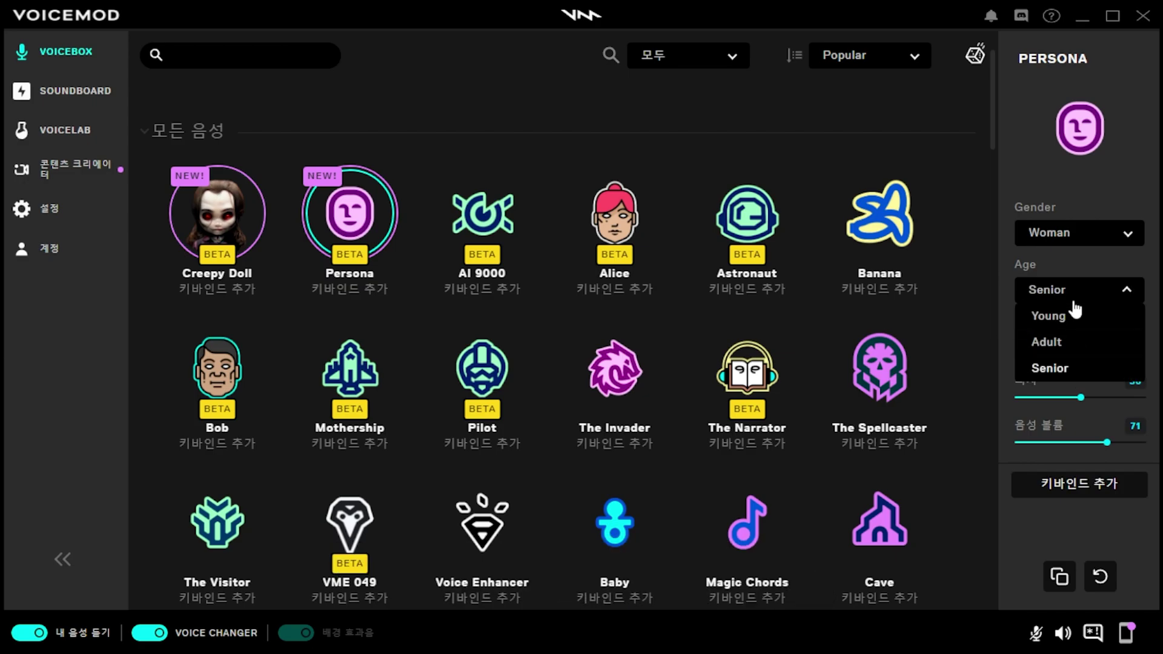
click(1069, 343)
click(1075, 297)
click(1078, 318)
click(1081, 300)
click(1068, 340)
click(1087, 293)
click(1070, 320)
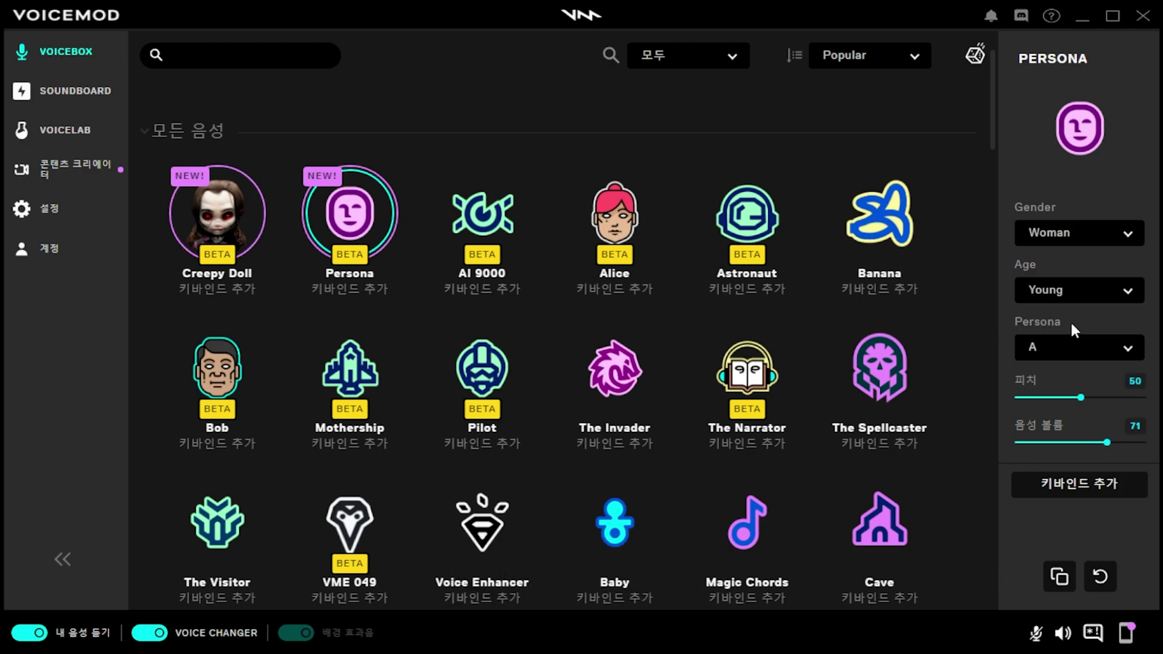
- Change the Persona voice's gender to Man and try the Adult and Senior ages, returning to Young
click(1092, 242)
click(1084, 282)
click(1080, 300)
click(1072, 338)
click(1078, 295)
click(1077, 370)
click(1081, 300)
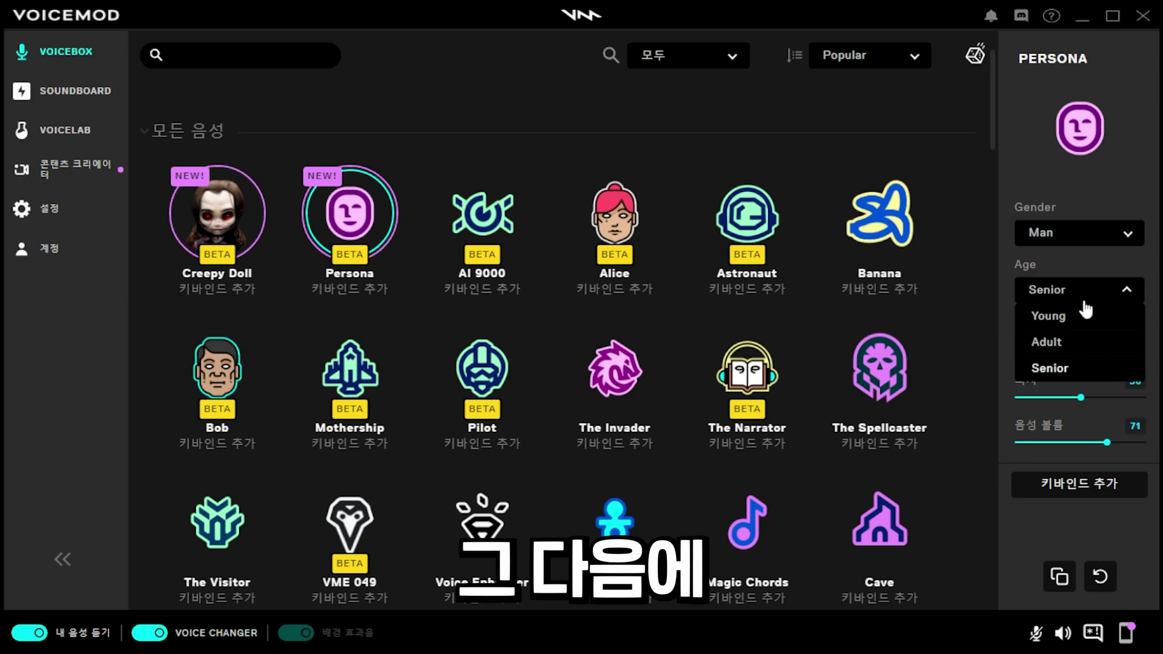
click(1077, 367)
click(1088, 300)
click(1085, 312)
- Try persona variants C and D for the young man's voice and return to variant A
click(1084, 346)
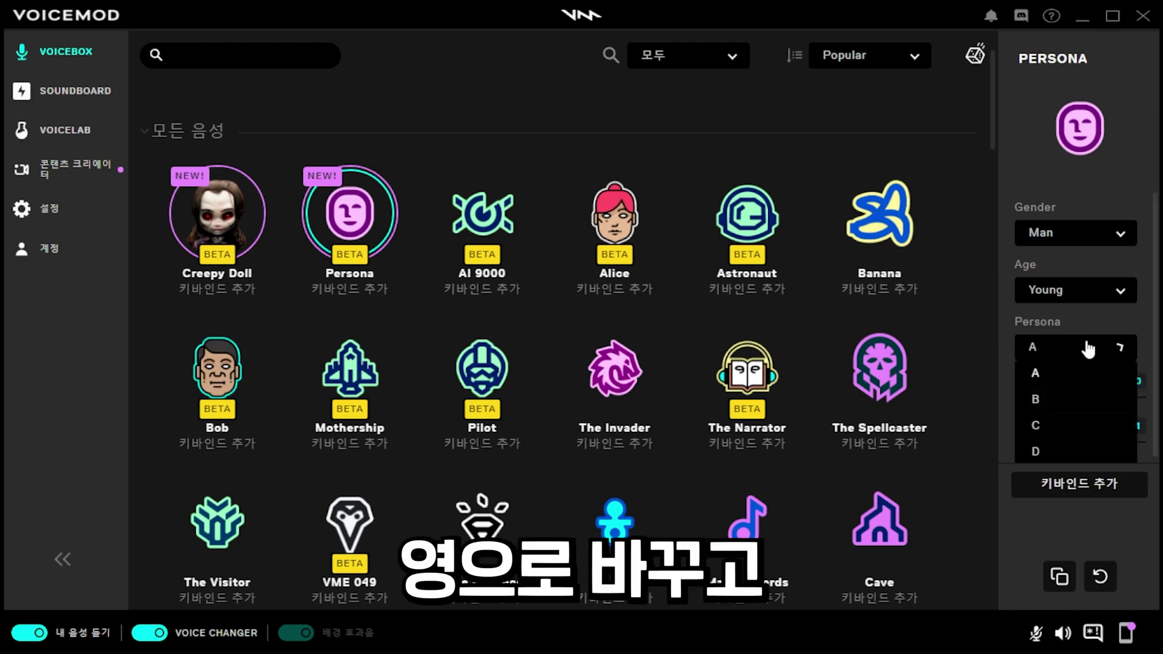
click(1079, 368)
click(1080, 346)
click(1063, 425)
click(1076, 351)
click(1073, 452)
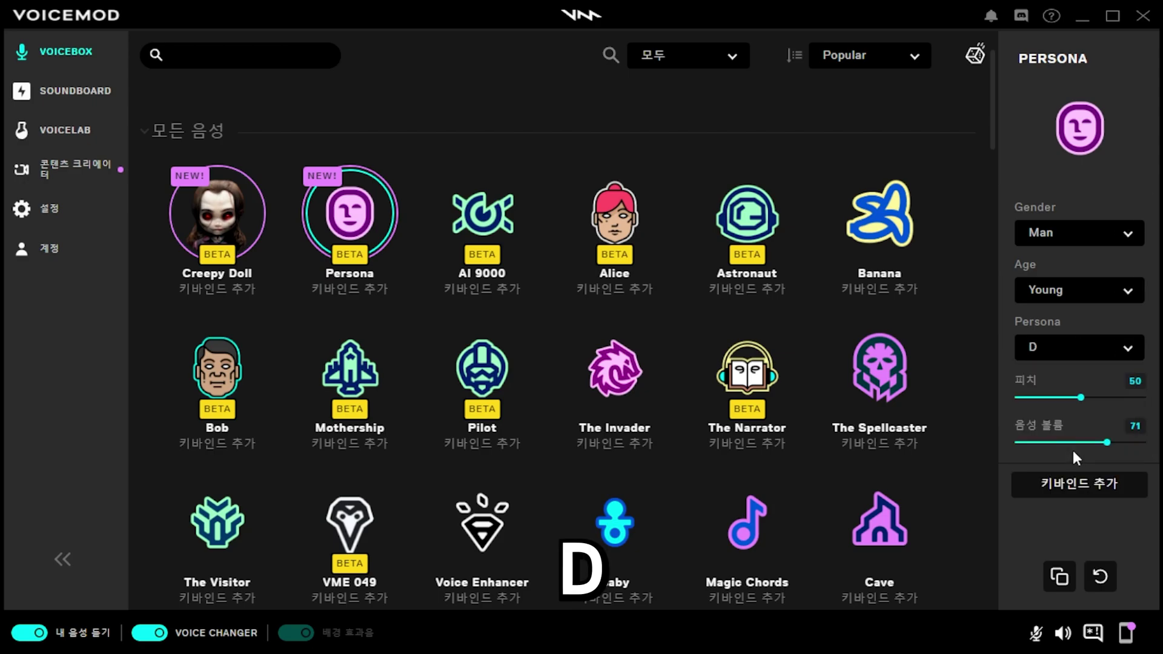
click(1070, 356)
click(1069, 370)
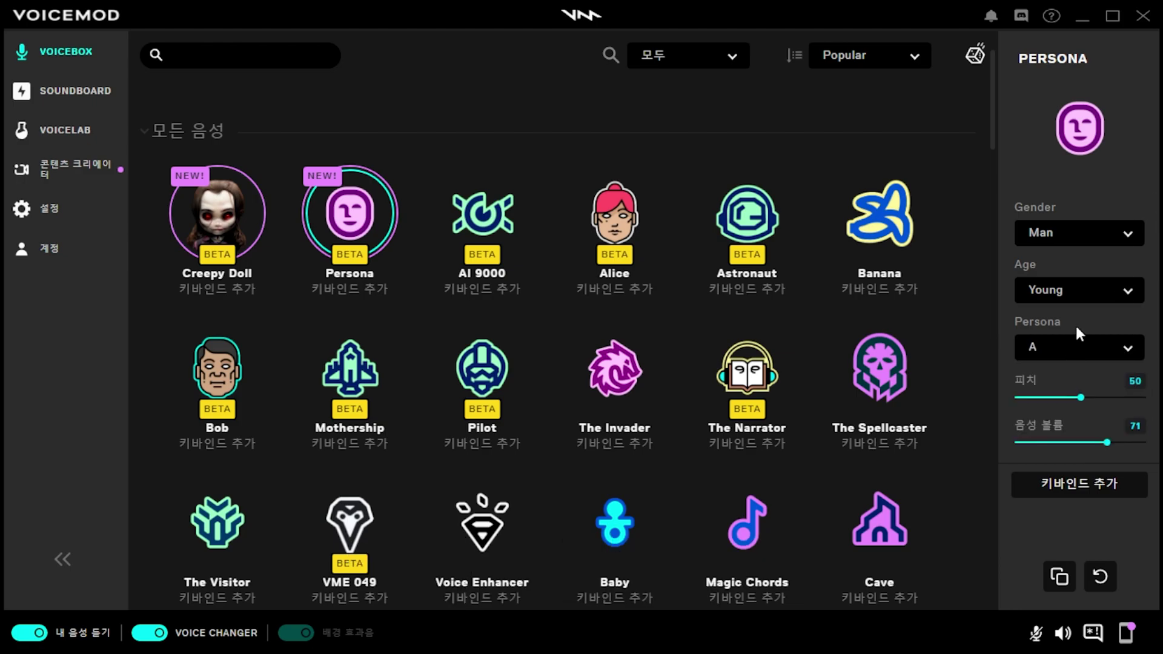
- Set the Persona voice's gender to Androgynous and try the Adult and Senior ages, returning to Young
click(1097, 236)
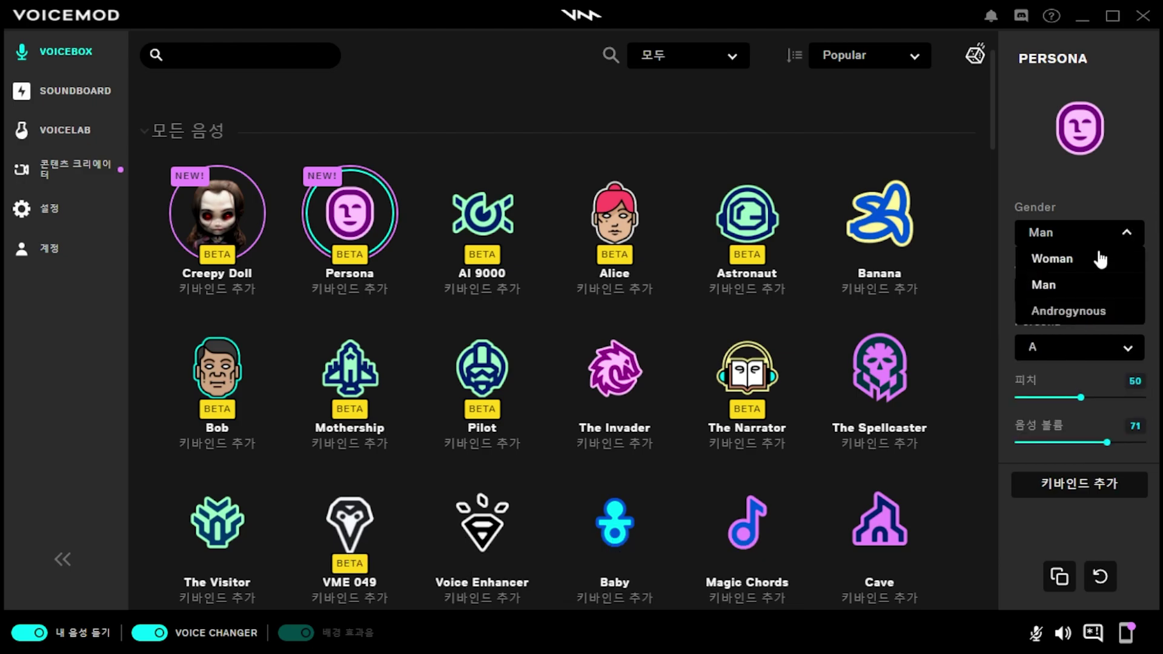
click(1096, 313)
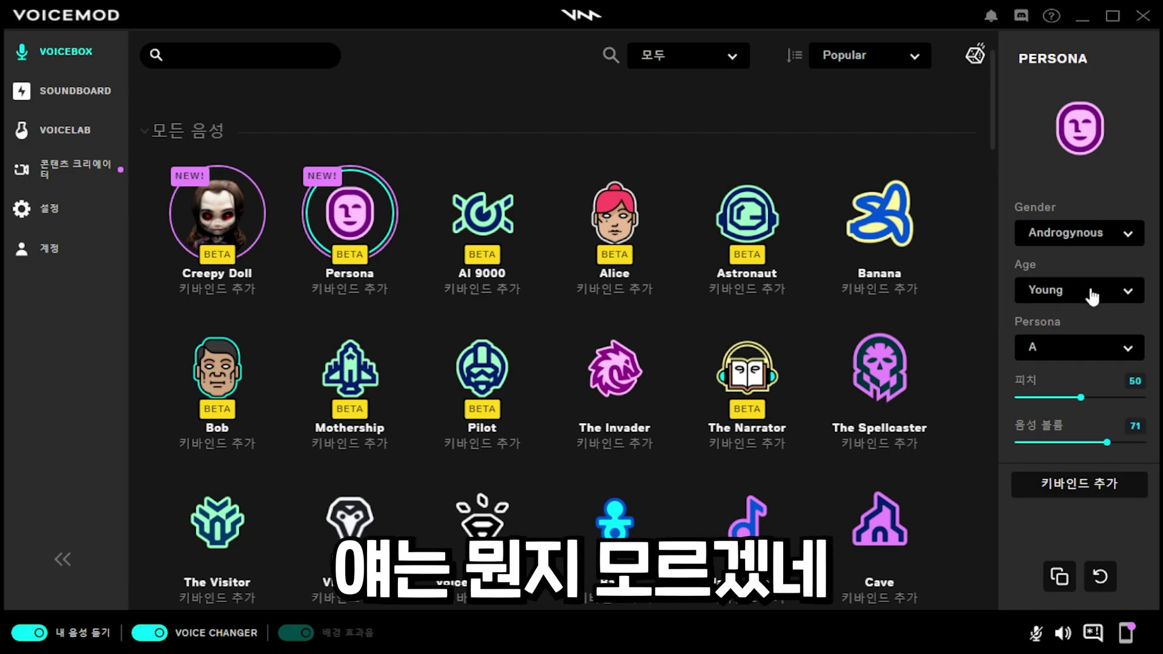
click(1092, 290)
click(1085, 342)
click(1090, 297)
click(1078, 367)
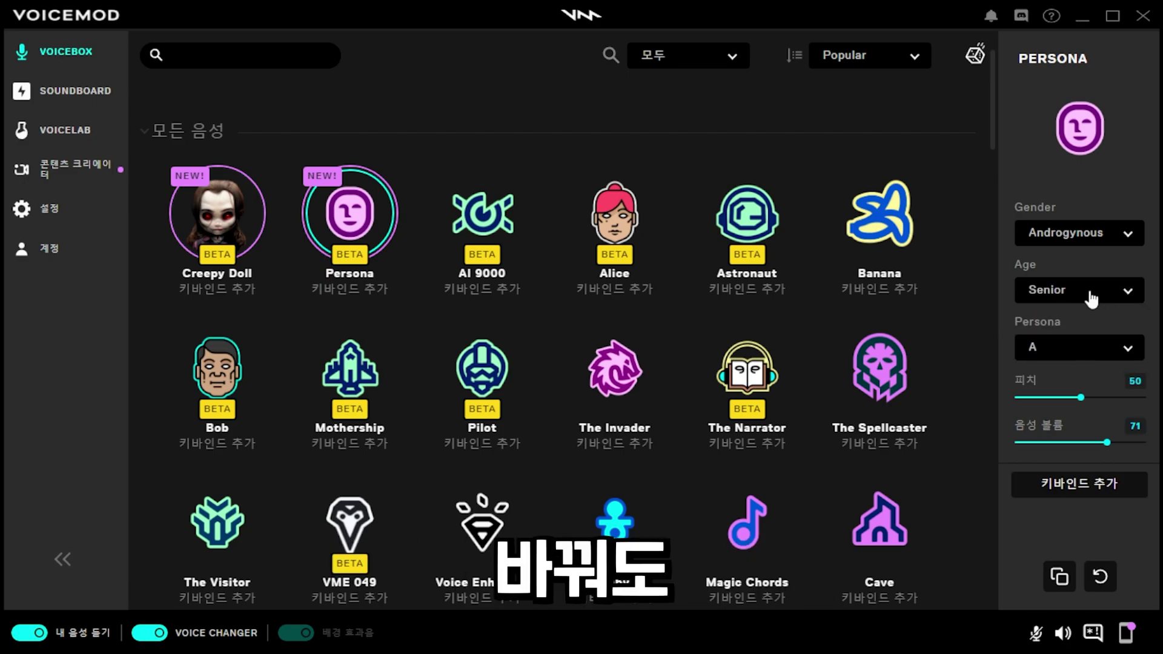
click(1090, 298)
click(1085, 320)
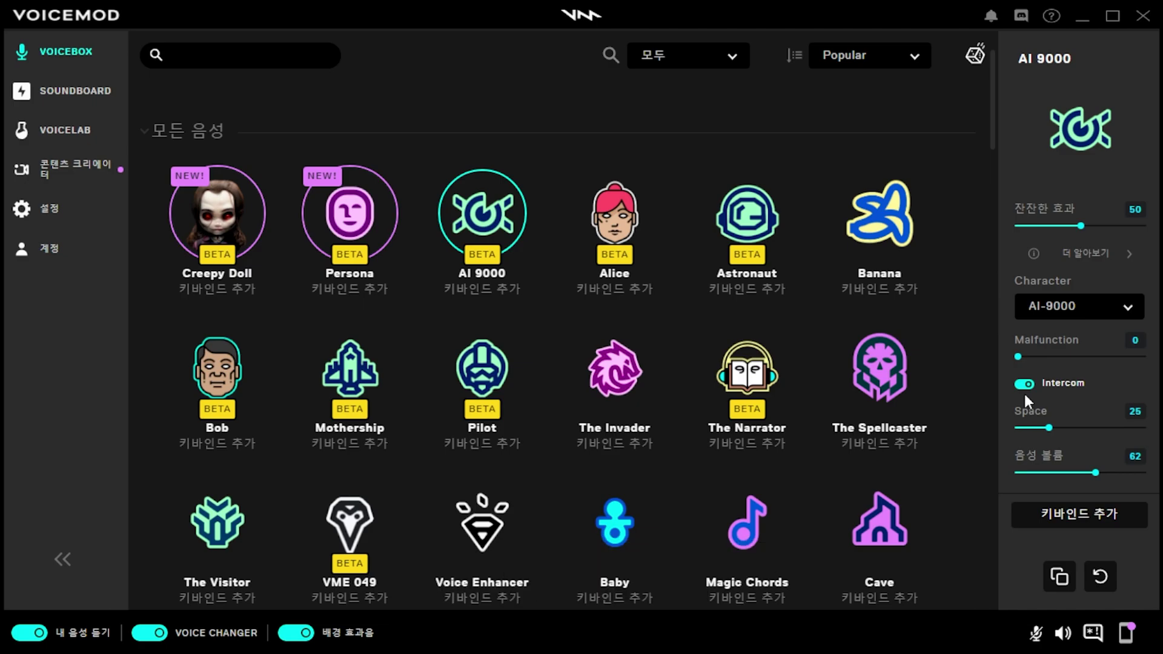
- Switch the AI 9000 voice's character to Myself and adjust its Space, first to 46, and its Malfunction level
mouse_move(1048, 428)
mouse_down()
mouse_move(1140, 428)
mouse_move(1025, 428)
mouse_move(1074, 428)
mouse_up()
mouse_move(1018, 357)
mouse_down()
mouse_move(1141, 364)
mouse_move(1018, 357)
mouse_up()
click(1067, 309)
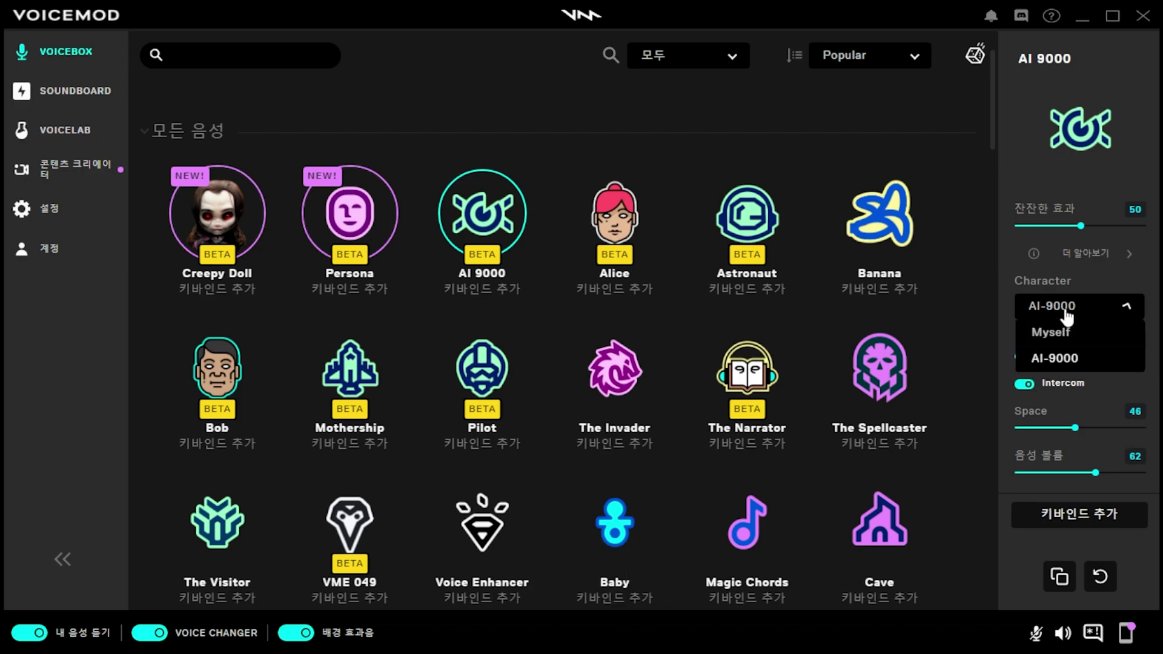
click(1081, 333)
mouse_move(1026, 363)
mouse_down()
mouse_move(1139, 369)
mouse_move(1017, 371)
mouse_up()
mouse_move(1075, 427)
mouse_down()
mouse_move(1034, 428)
mouse_move(1142, 430)
mouse_move(1085, 430)
mouse_up()
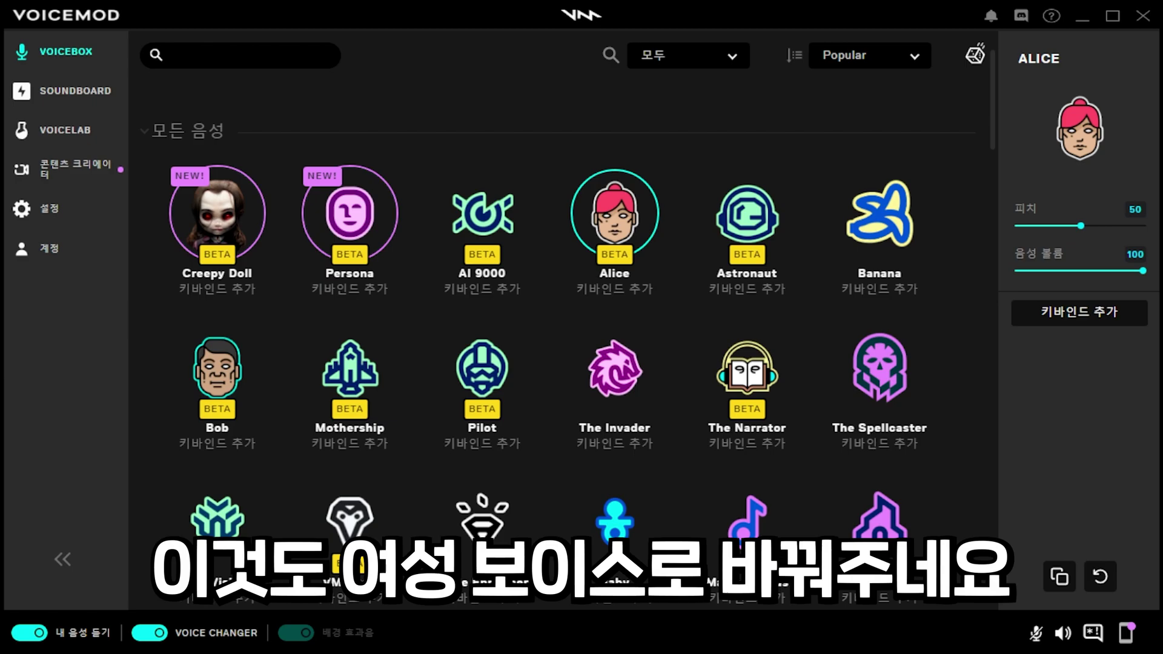
- Select the Astronaut voice, lower its ambient effect (잔잔한 효과) to 0 and set its character to Anne
click(746, 212)
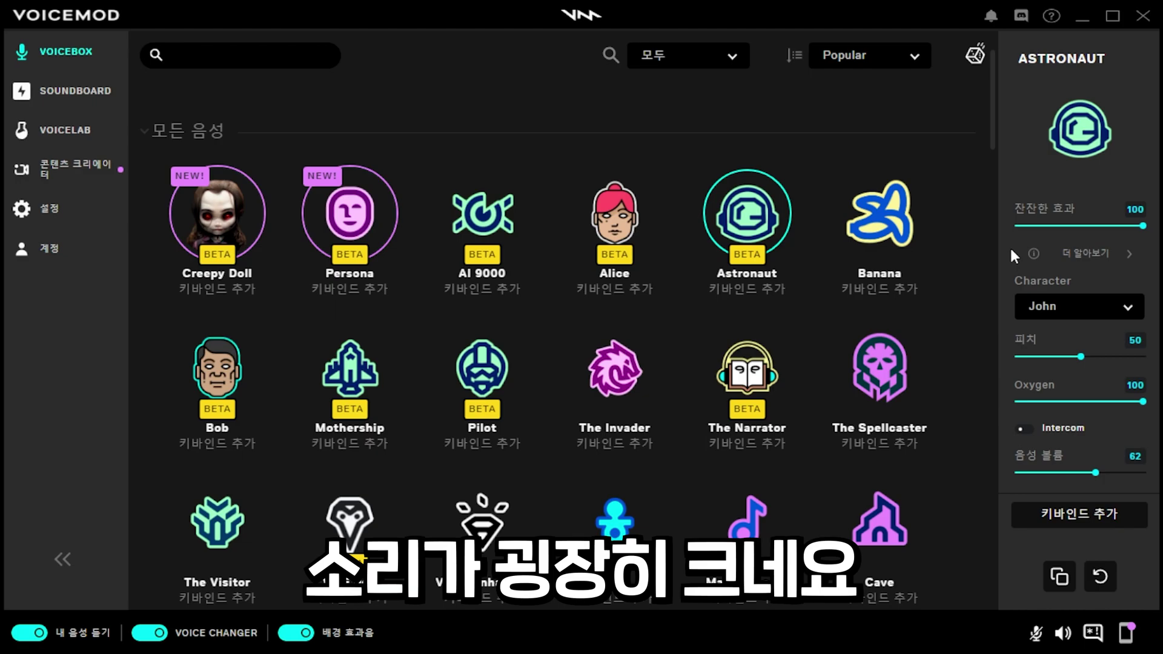
drag(1143, 225, 1018, 227)
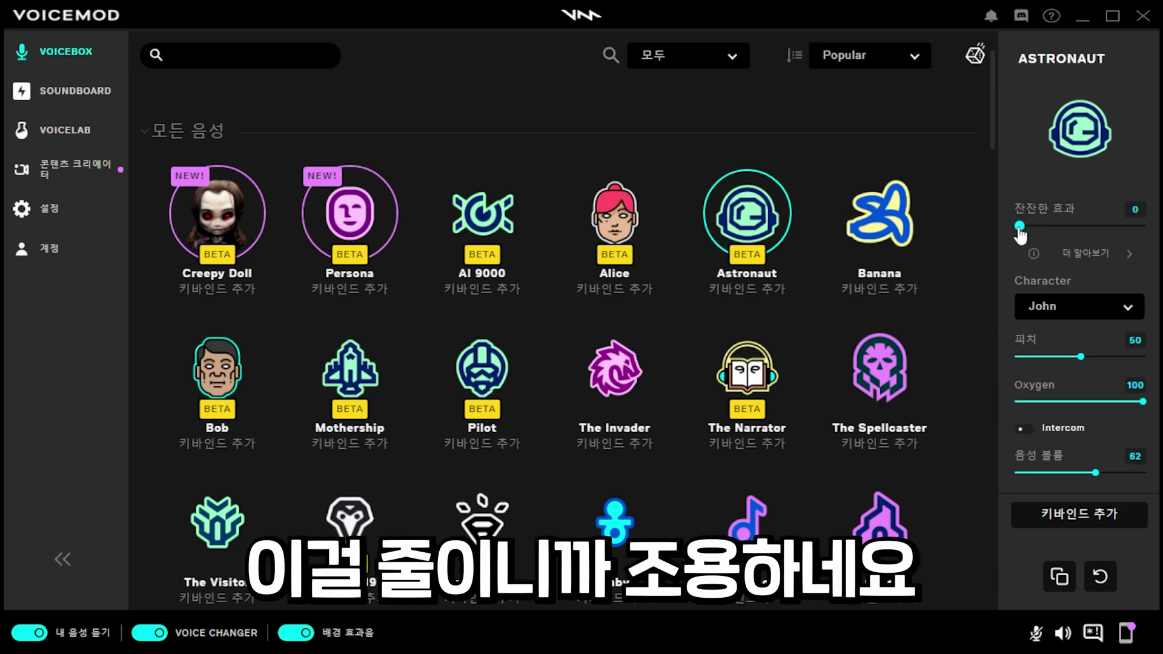
click(1047, 304)
click(1045, 361)
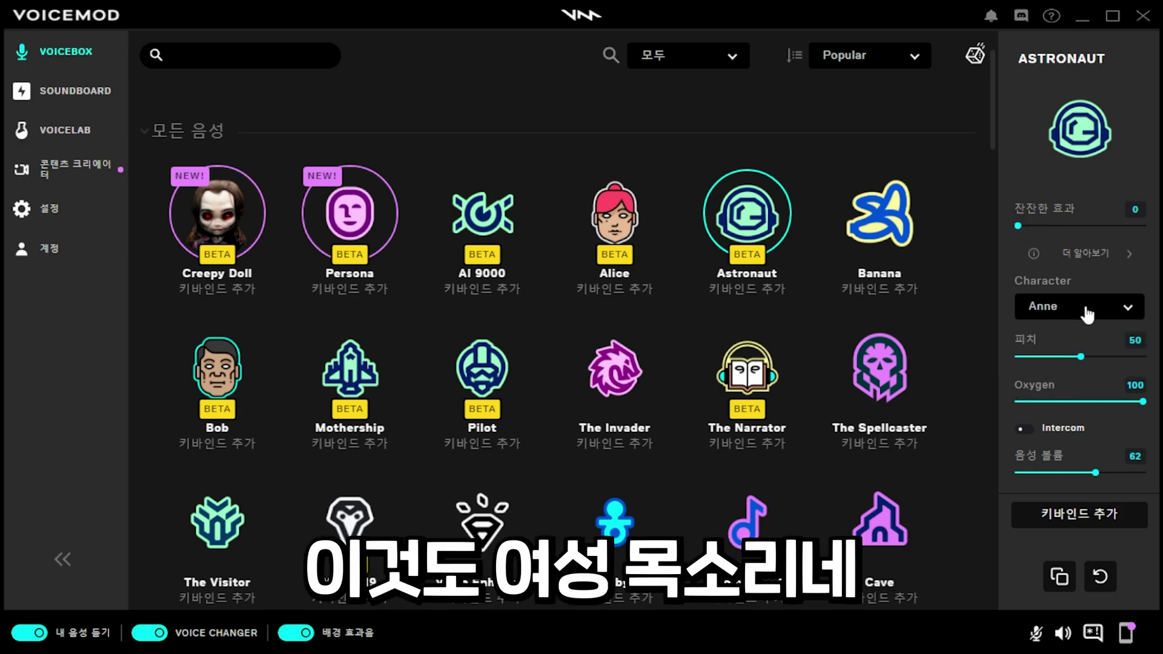
- Switch to the Banana voice, try a much lower pitch, and raise its Space amount
key(Right)
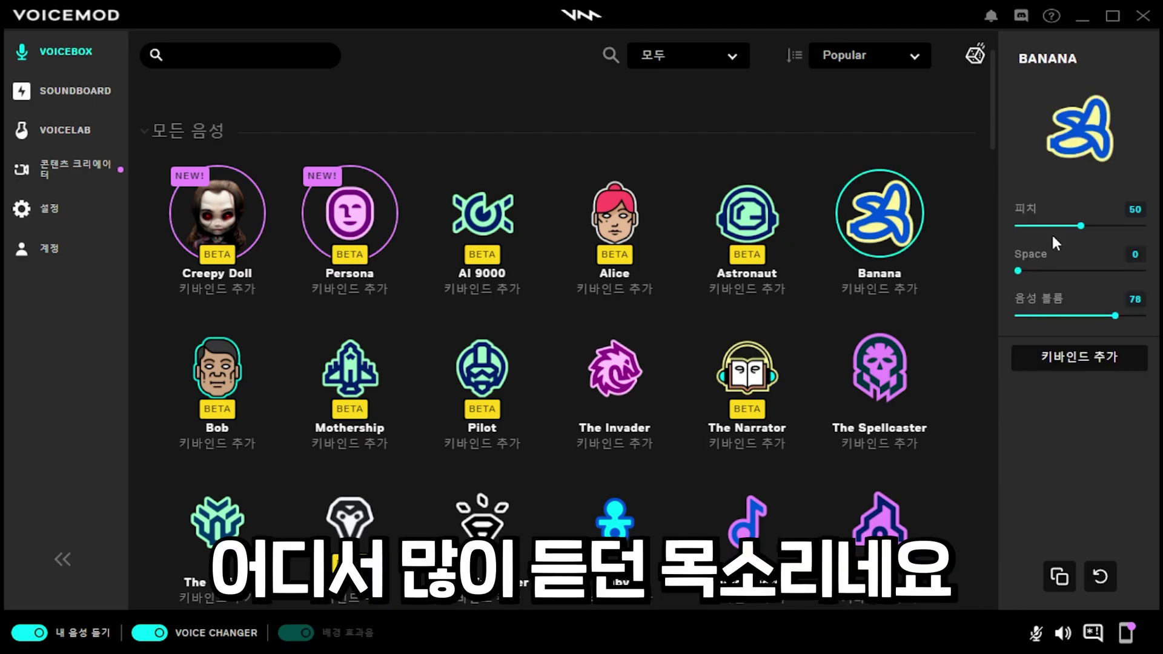
drag(1080, 226, 1019, 228)
drag(1097, 241, 1076, 226)
drag(1017, 271, 1069, 271)
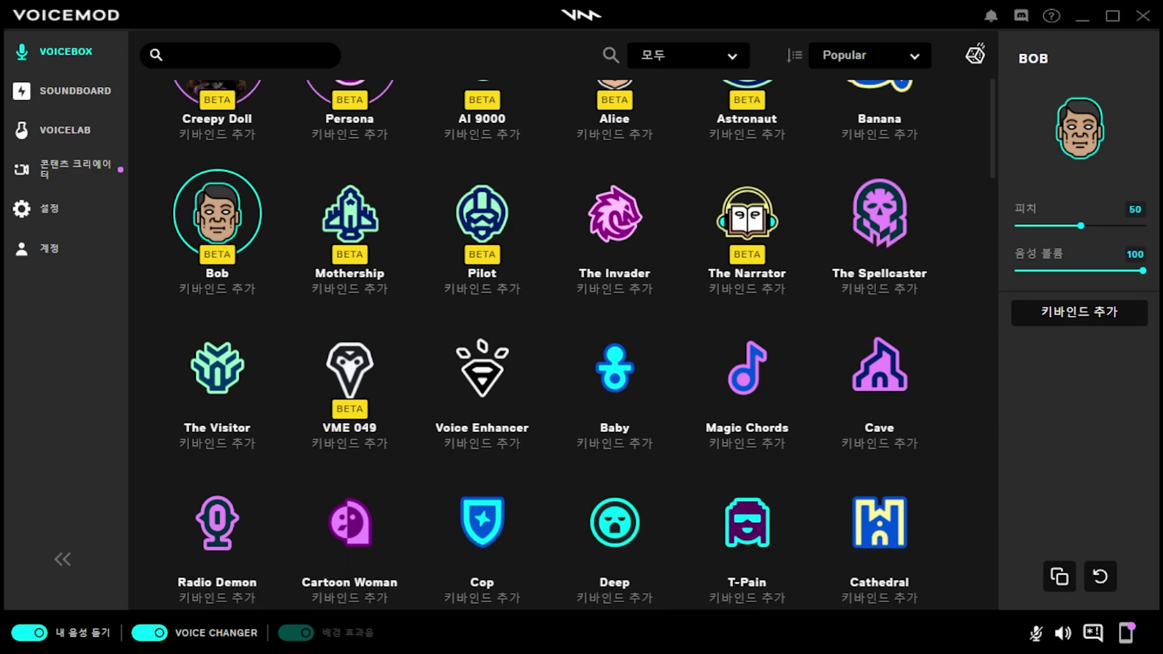
- Select the Mothership voice and try its Myself character, returning to L.A.R.A
click(350, 213)
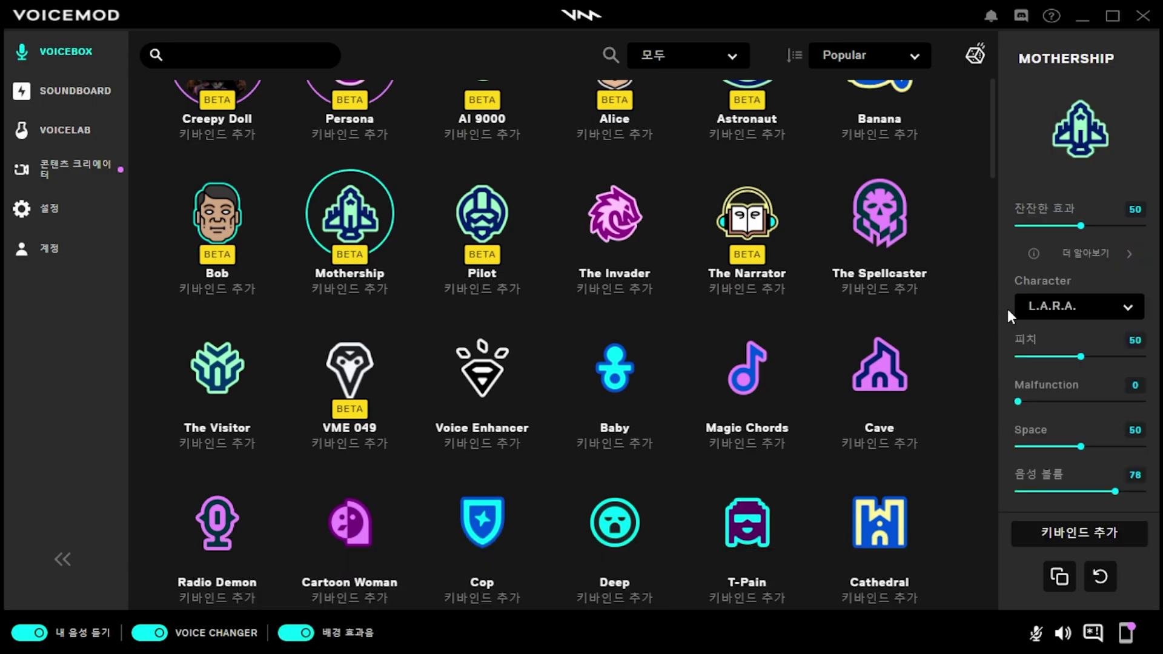
click(1061, 312)
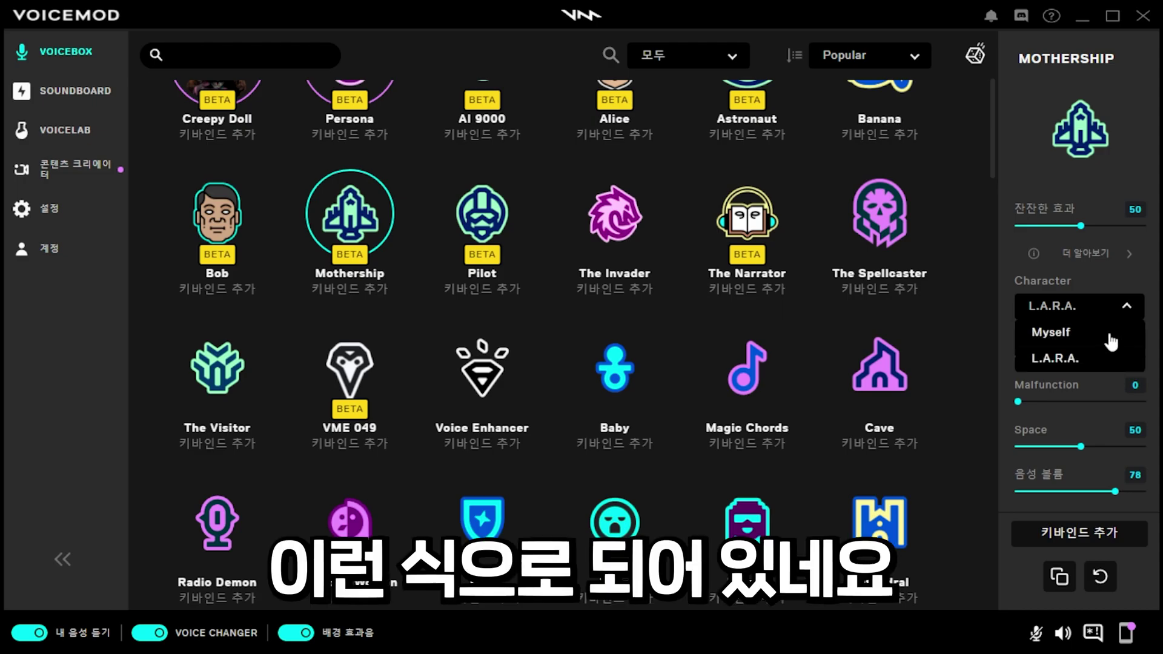
click(1110, 333)
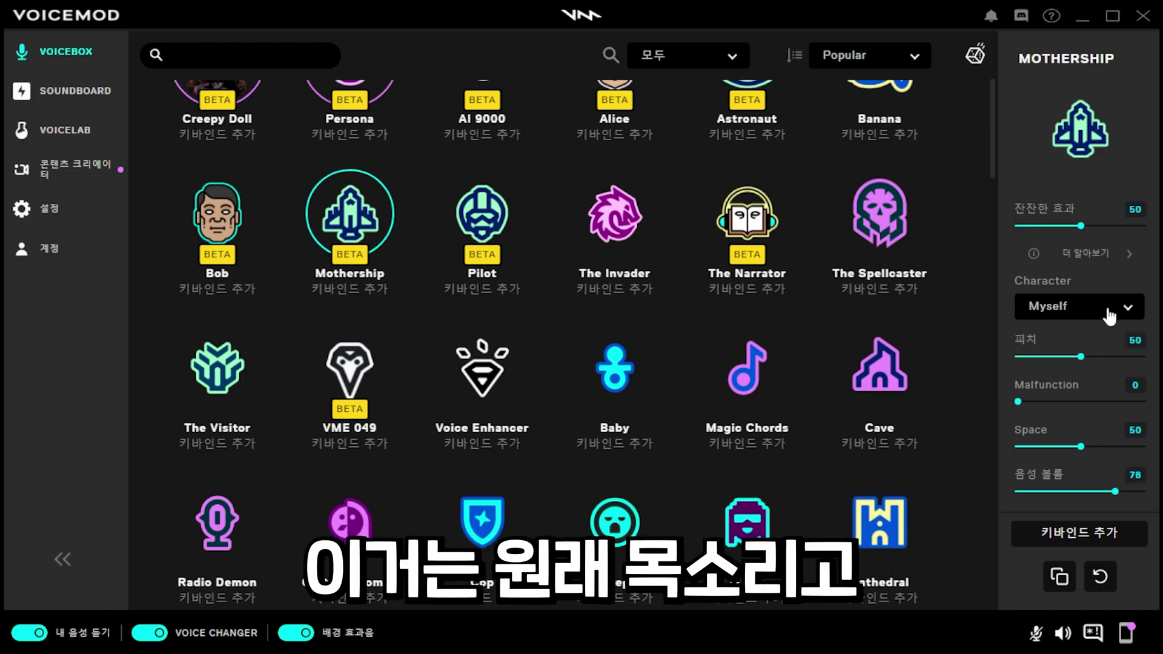
click(1109, 314)
click(1087, 363)
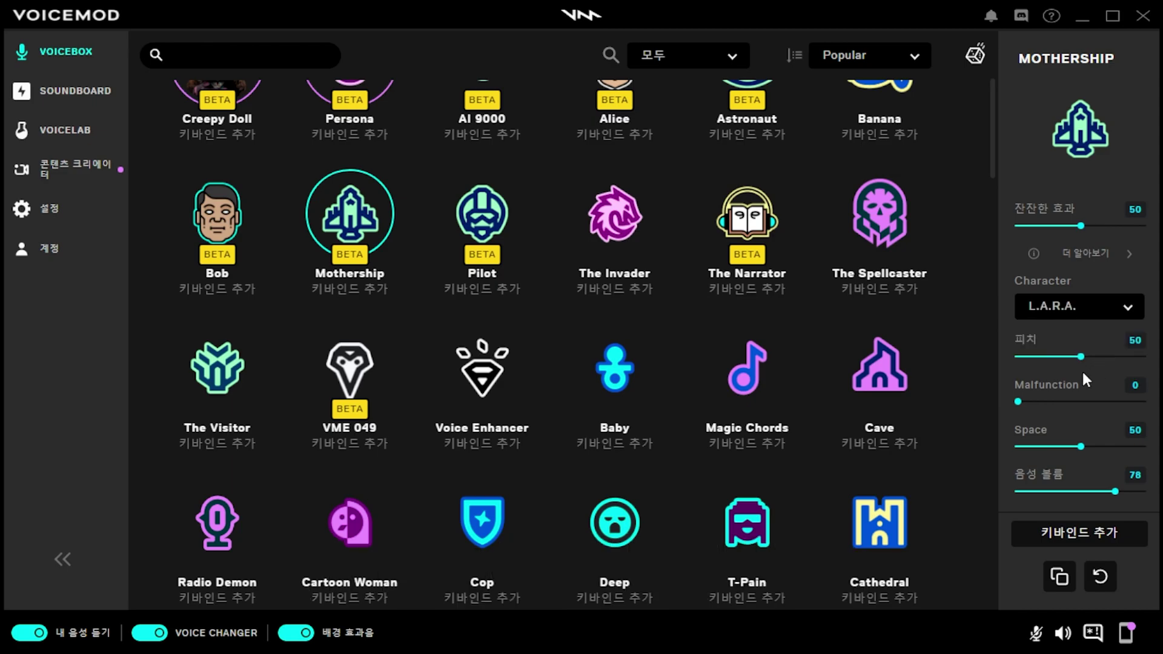
- Adjust the Mothership voice to pitch 45, Malfunction 0, Space 46 and ambient effect (잔잔한 효과) 0
mouse_move(1081, 357)
mouse_down()
mouse_move(1130, 357)
mouse_move(1011, 361)
mouse_move(1074, 357)
mouse_up()
drag(1046, 402, 1014, 413)
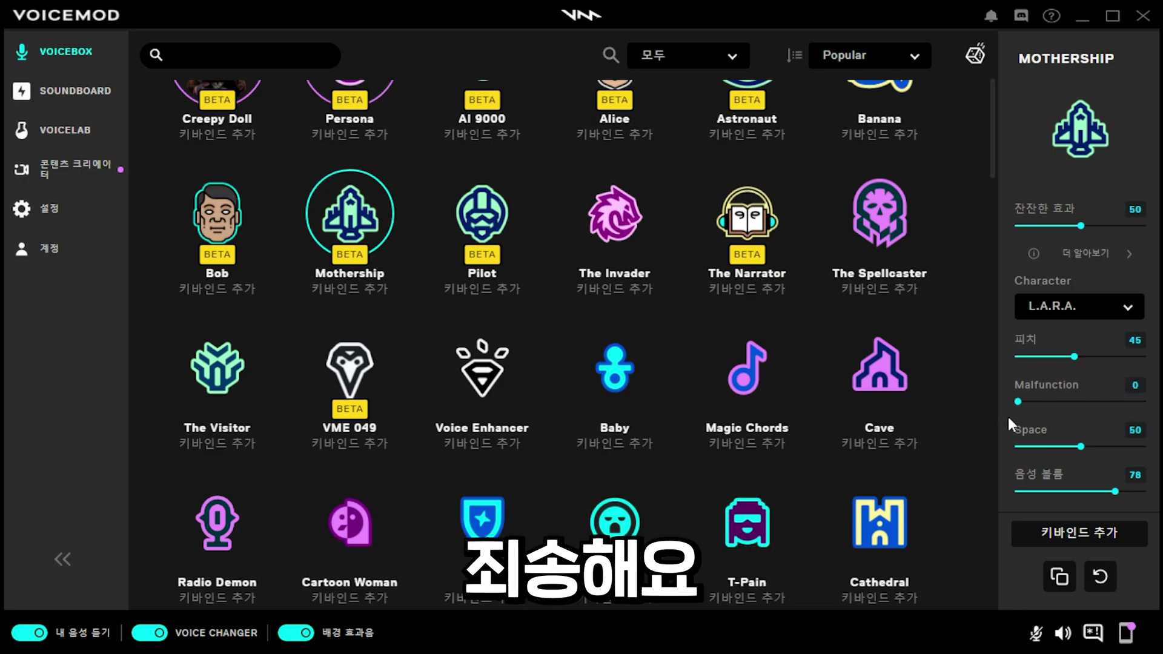
mouse_move(1089, 462)
mouse_down()
mouse_move(1121, 461)
mouse_move(1078, 463)
mouse_up()
drag(1080, 225, 1044, 226)
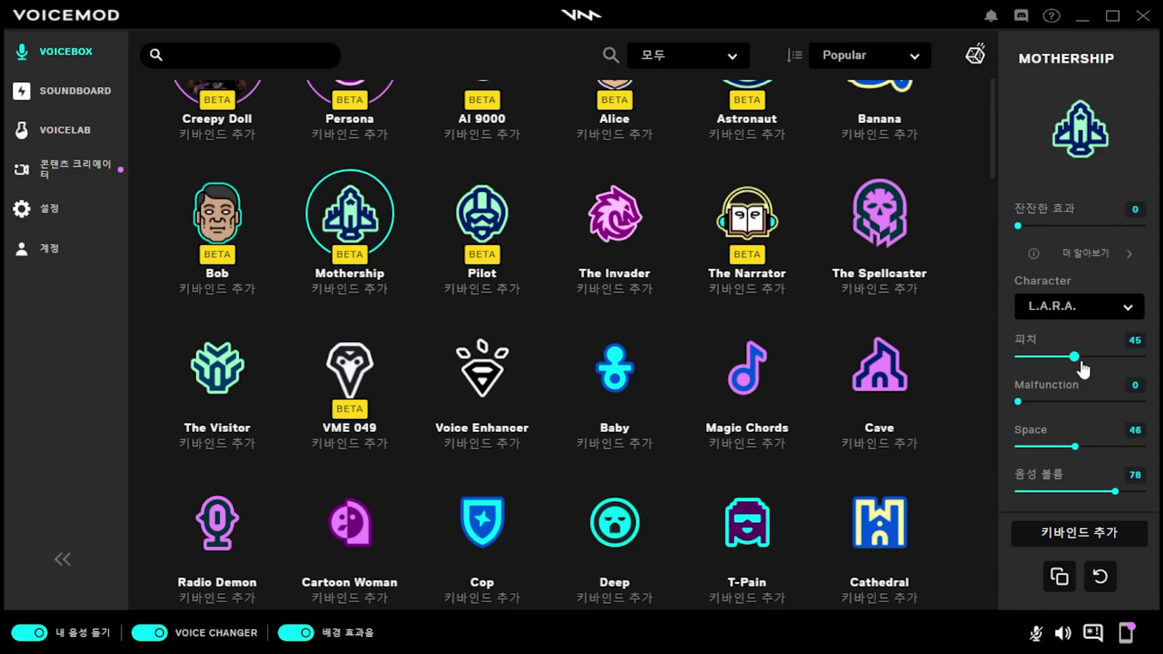
mouse_move(1079, 361)
mouse_down()
mouse_move(1147, 369)
mouse_move(1009, 369)
mouse_move(1075, 365)
mouse_up()
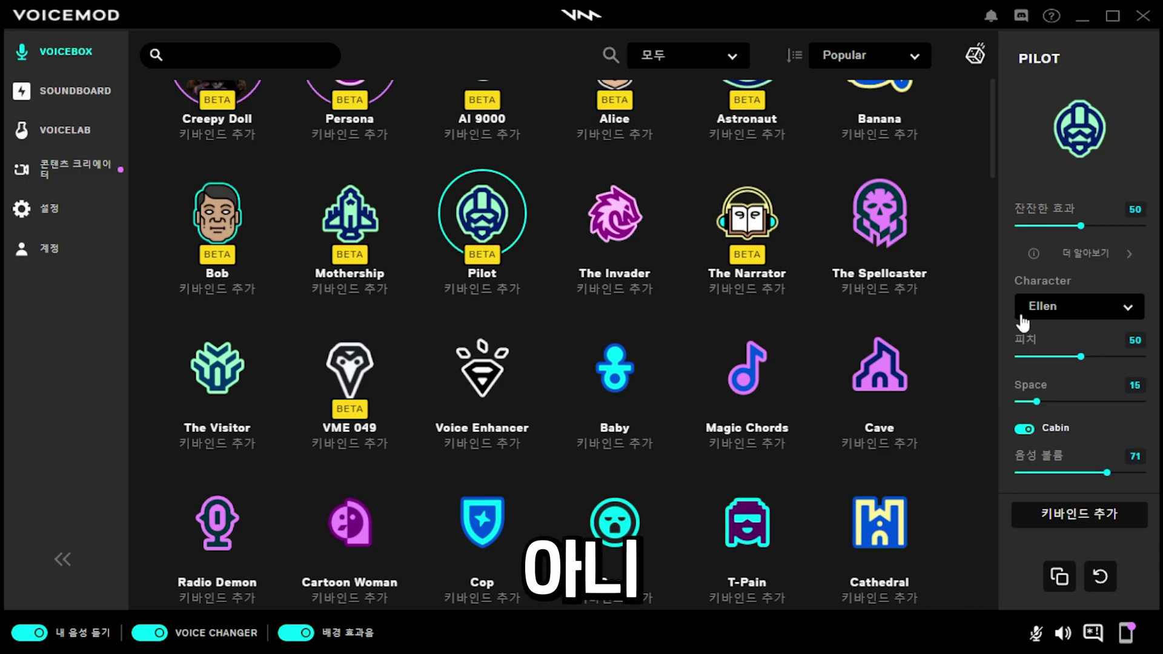
- Set the Pilot voice's ambient effect (잔잔한 효과) to 0 and compare it with the Cabin option off and on
click(1082, 226)
drag(1082, 227, 1001, 221)
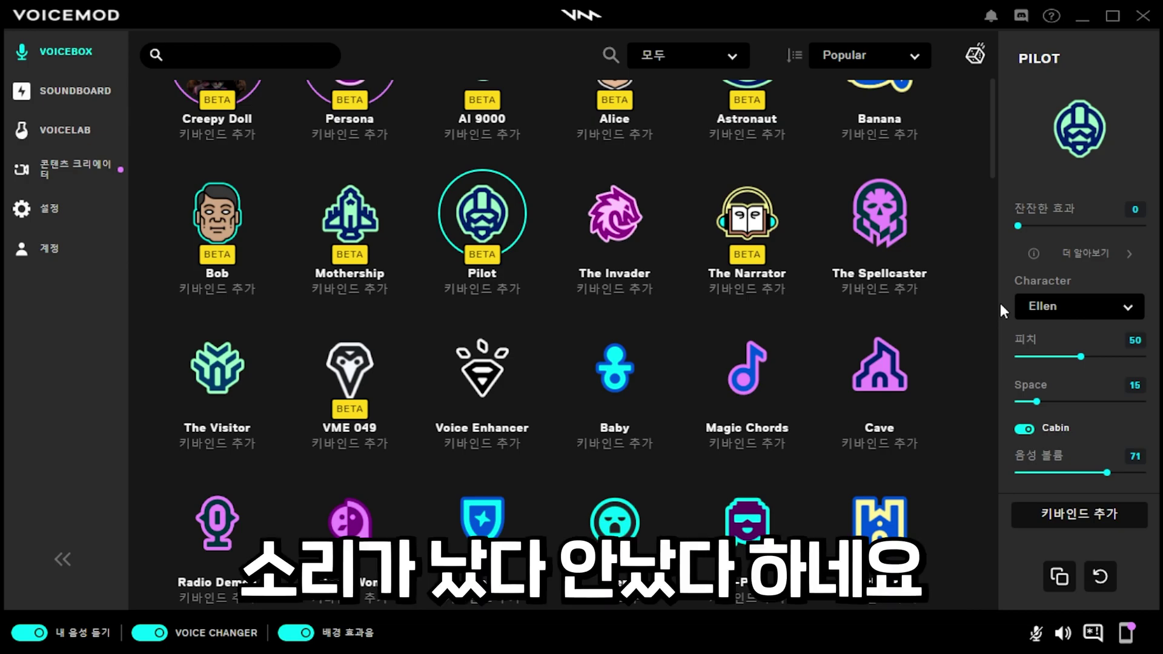
click(1024, 430)
click(1023, 431)
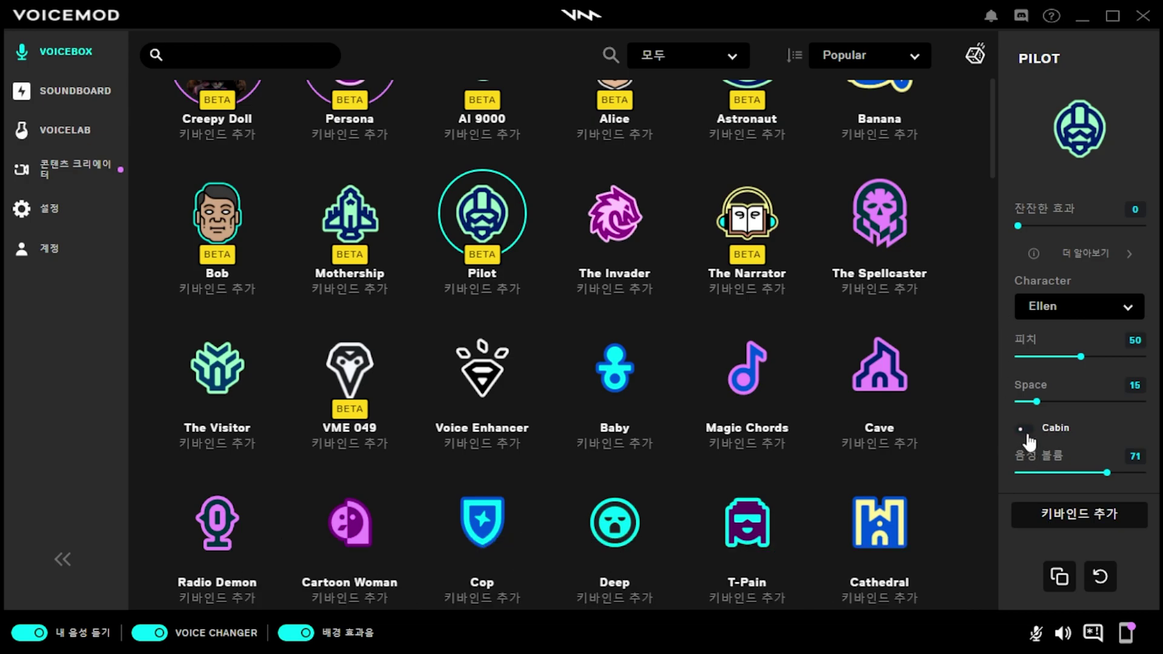
click(1026, 431)
click(1032, 434)
- Try the different characters available for the Pilot voice, one after another
click(1084, 305)
click(1082, 363)
click(1091, 306)
click(1093, 327)
click(1097, 311)
click(1087, 381)
- Test the Pilot voice's pitch, raise its Space slightly and toggle its Cabin option
mouse_move(1086, 367)
mouse_down()
mouse_move(1134, 363)
mouse_move(1012, 363)
mouse_move(1084, 371)
mouse_up()
mouse_move(1036, 401)
mouse_down()
mouse_move(1111, 410)
mouse_move(1054, 406)
mouse_up()
click(1026, 430)
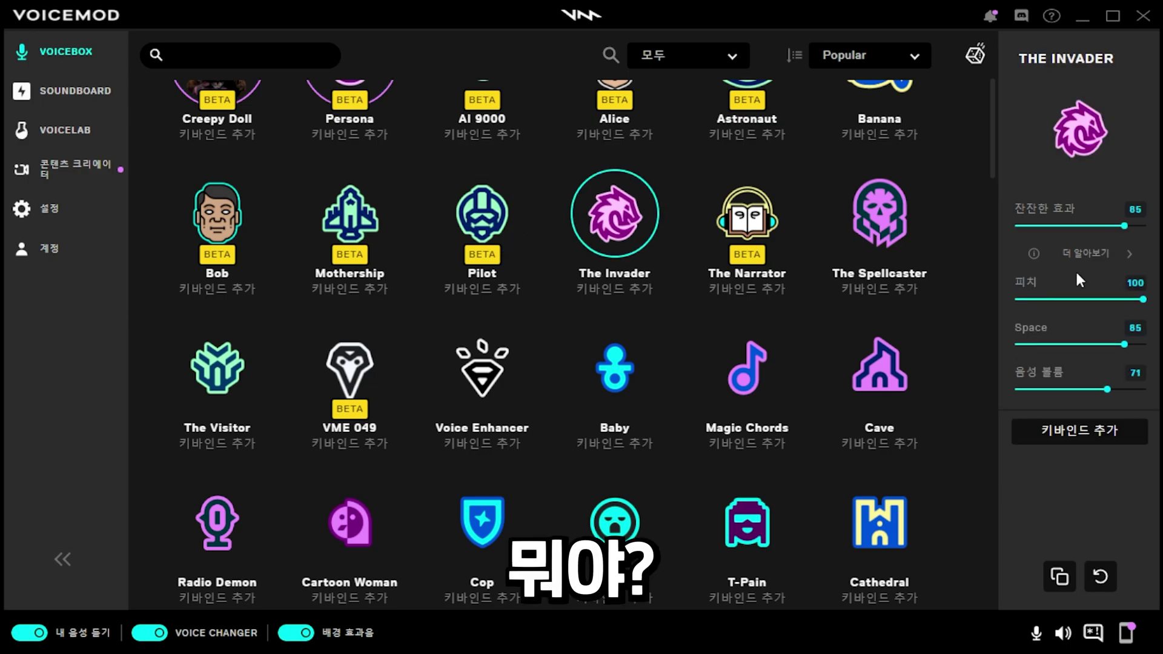
- Turn The Invader voice's ambient effect and Space all the way down and lower its pitch to around the middle
drag(1120, 236, 1017, 234)
drag(1142, 299, 1088, 303)
drag(1125, 343, 1012, 342)
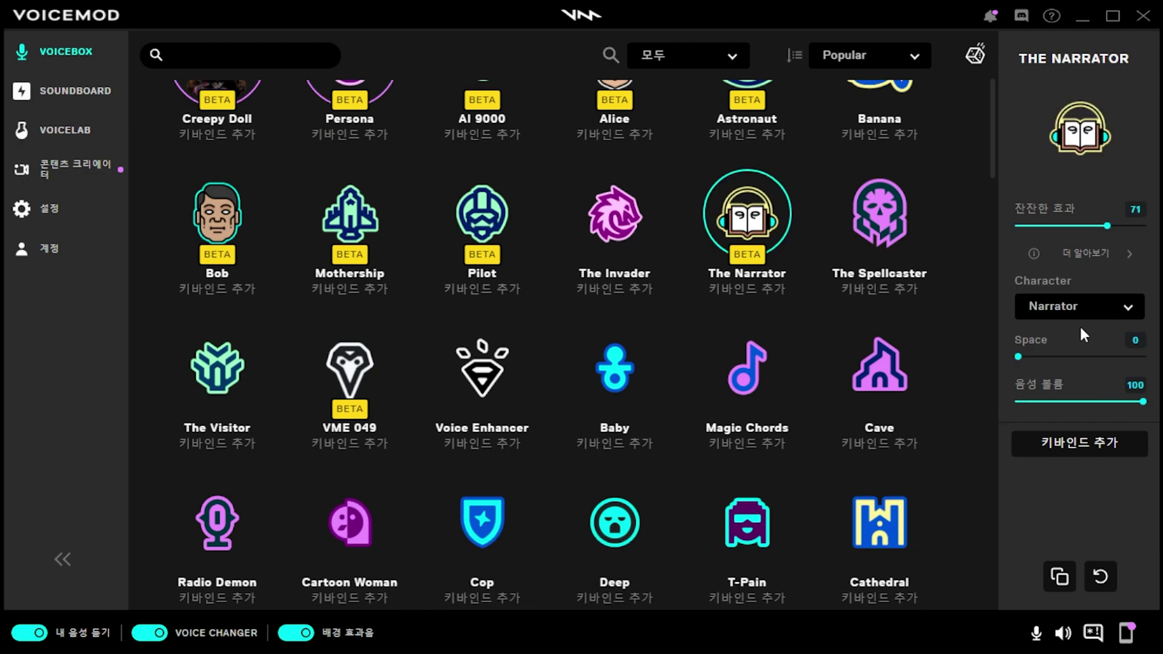
- Go through the characters of The Narrator voice, ending on The General
click(1084, 310)
click(1081, 361)
click(1084, 312)
click(1084, 385)
click(1089, 306)
click(1087, 409)
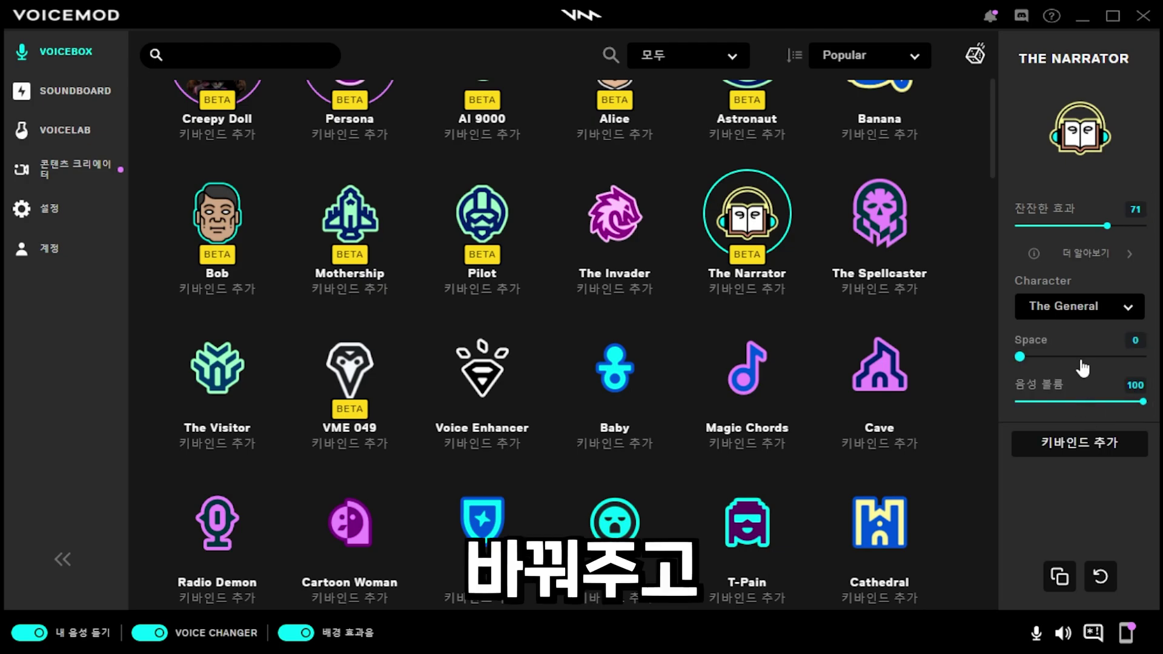
- Set The Narrator voice's ambient effect (잔잔한 효과) to 0 and cycle its characters back to Narrator
drag(1107, 225, 1018, 226)
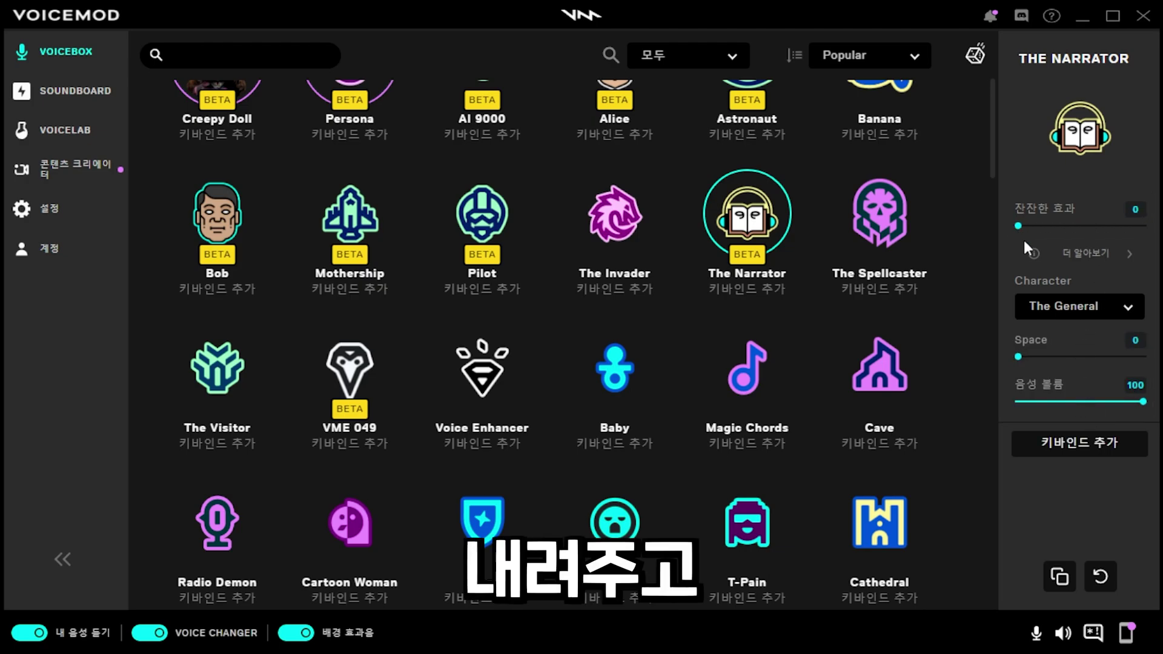
click(1086, 312)
click(1087, 385)
click(1093, 311)
click(1097, 359)
click(1100, 319)
click(1095, 331)
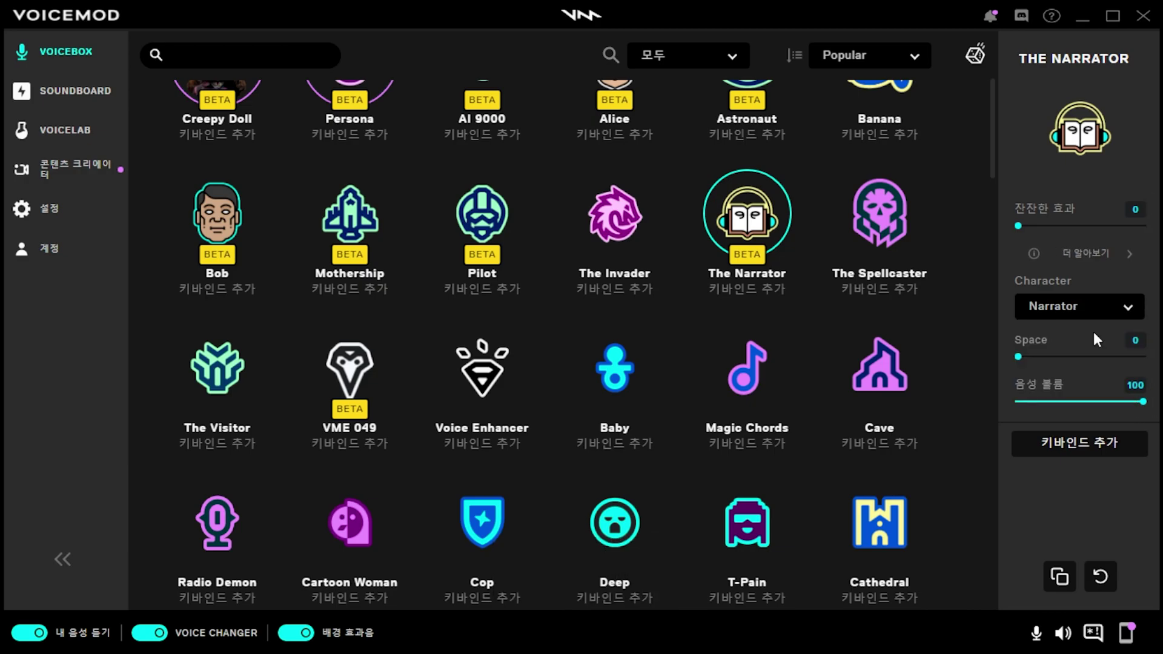
- Select The Spellcaster voice, turn its ambient effect and Space all the way down, and do the same for The Visitor's ambient effect
click(879, 213)
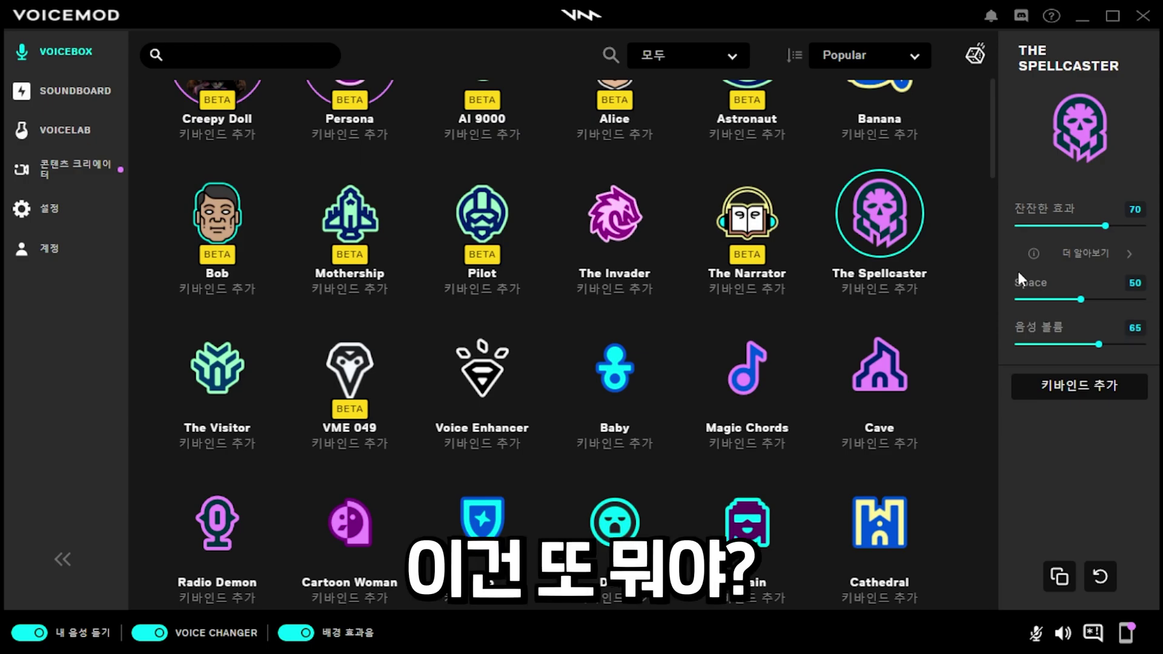
drag(1104, 226, 1019, 229)
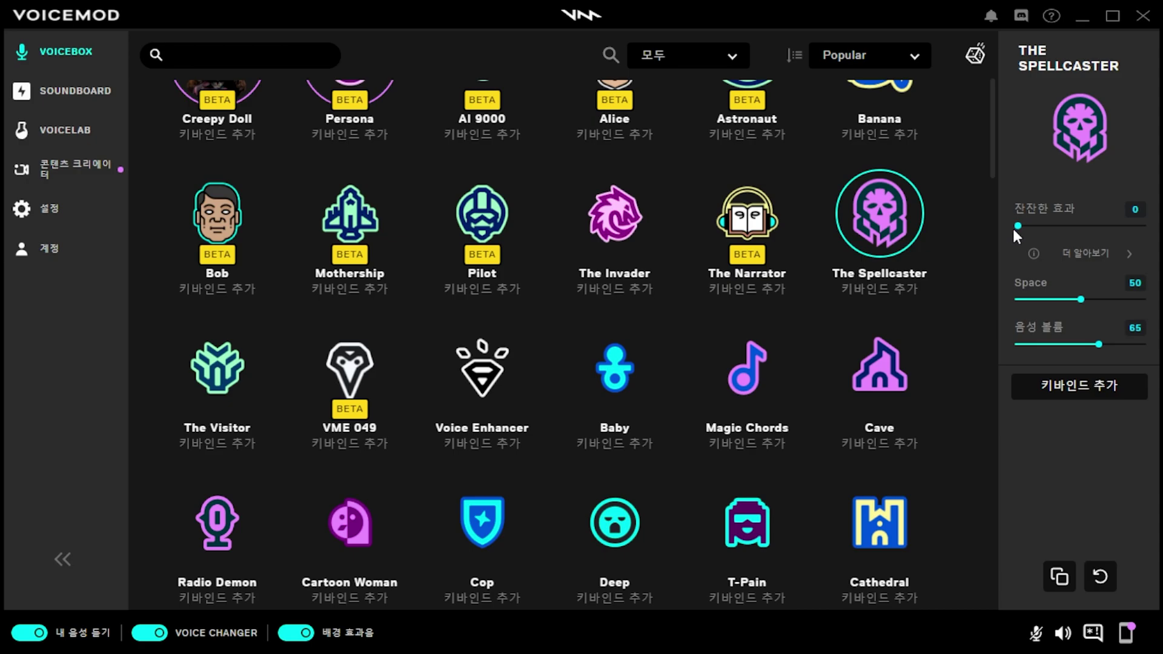
drag(1076, 308, 1020, 305)
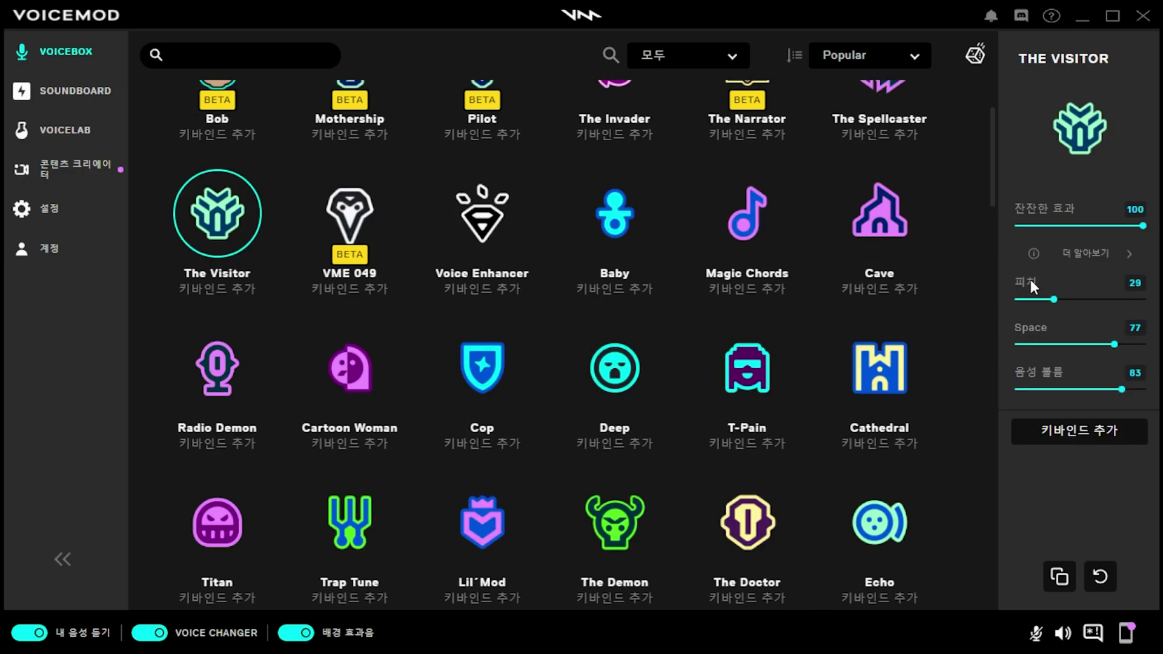
drag(1138, 229, 1012, 234)
- Select the VME 049 voice and set ambient effect 0, pitch 96, Diary on and Space to its minimum
click(350, 212)
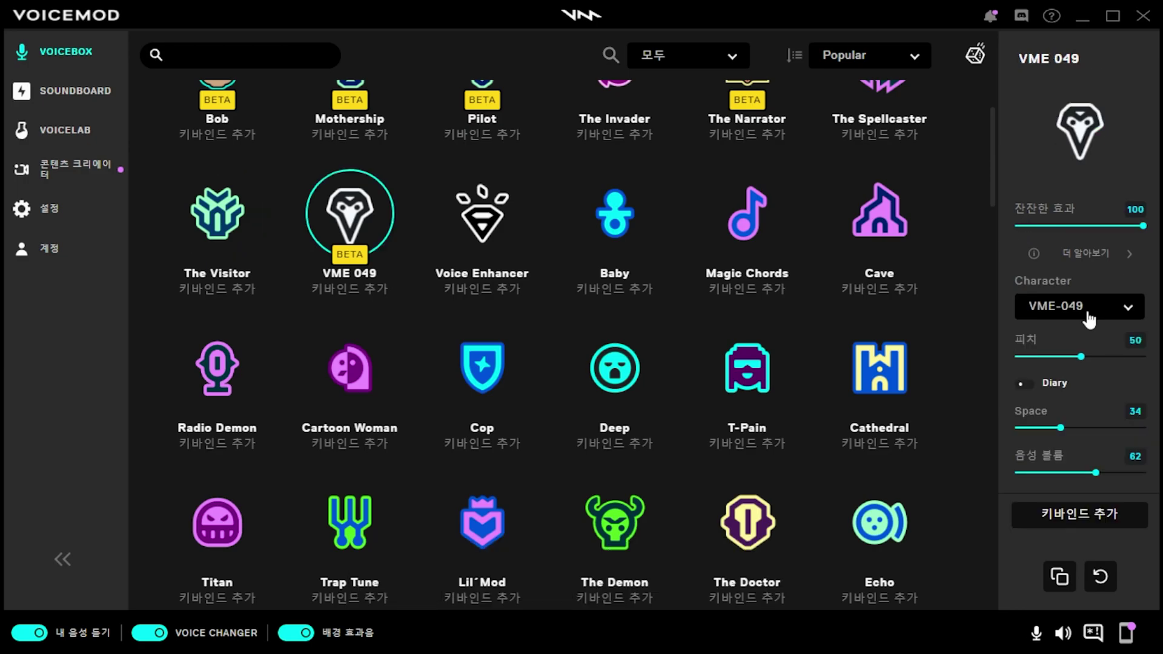
drag(1141, 226, 1018, 227)
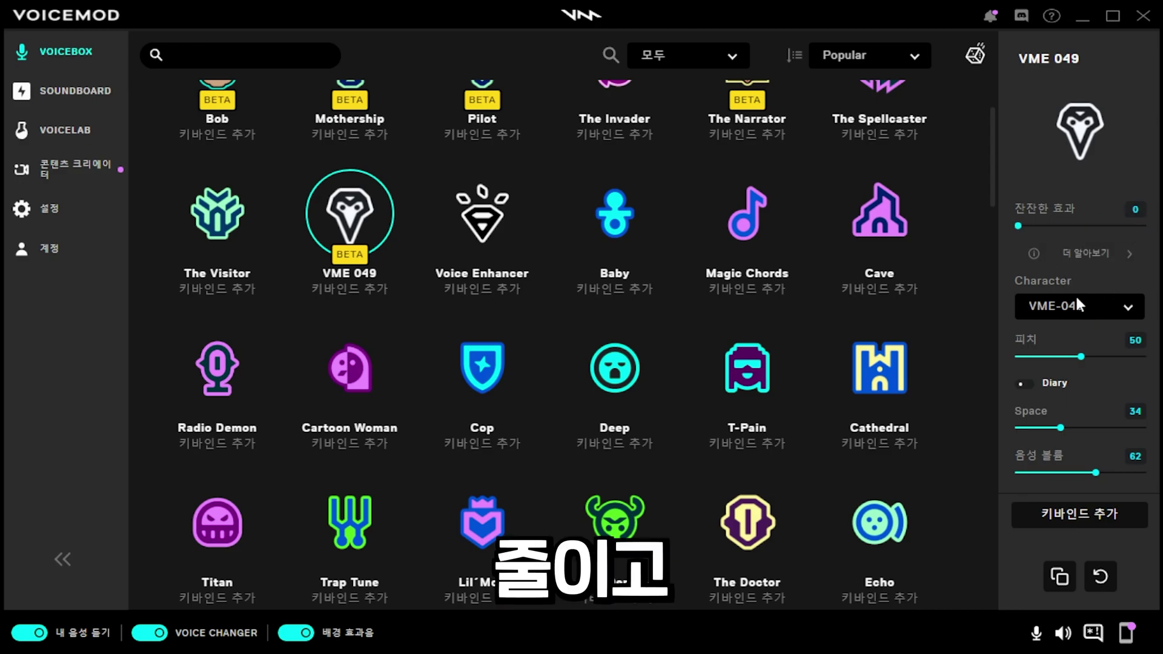
drag(1082, 358, 1139, 357)
click(1022, 385)
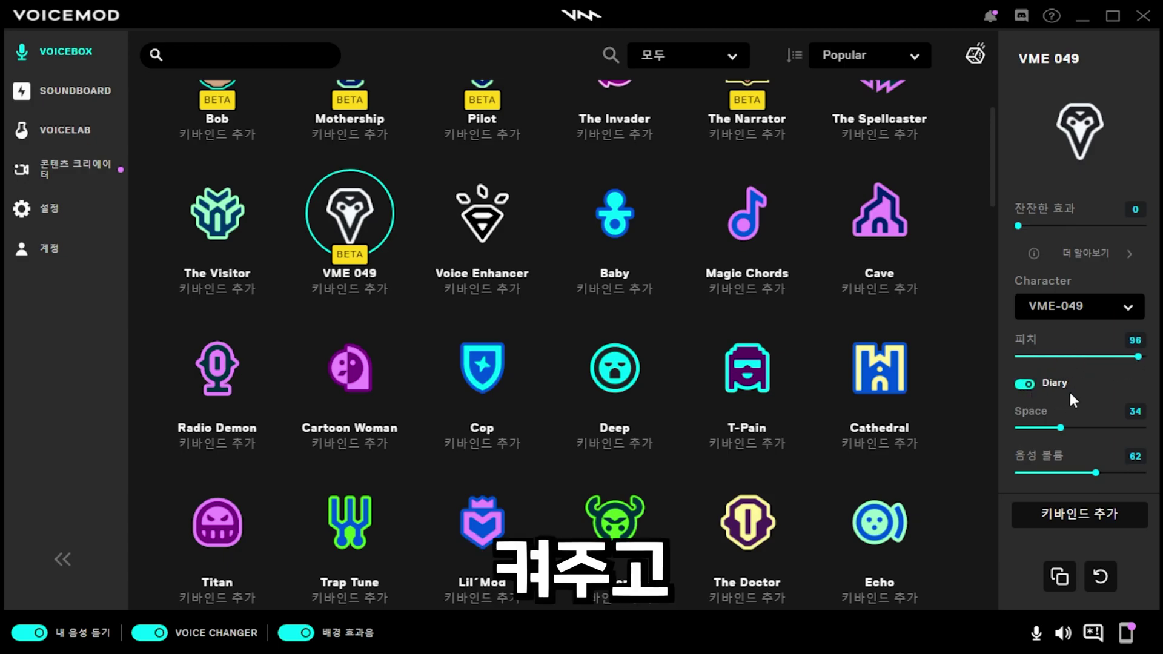
drag(1061, 427, 1009, 426)
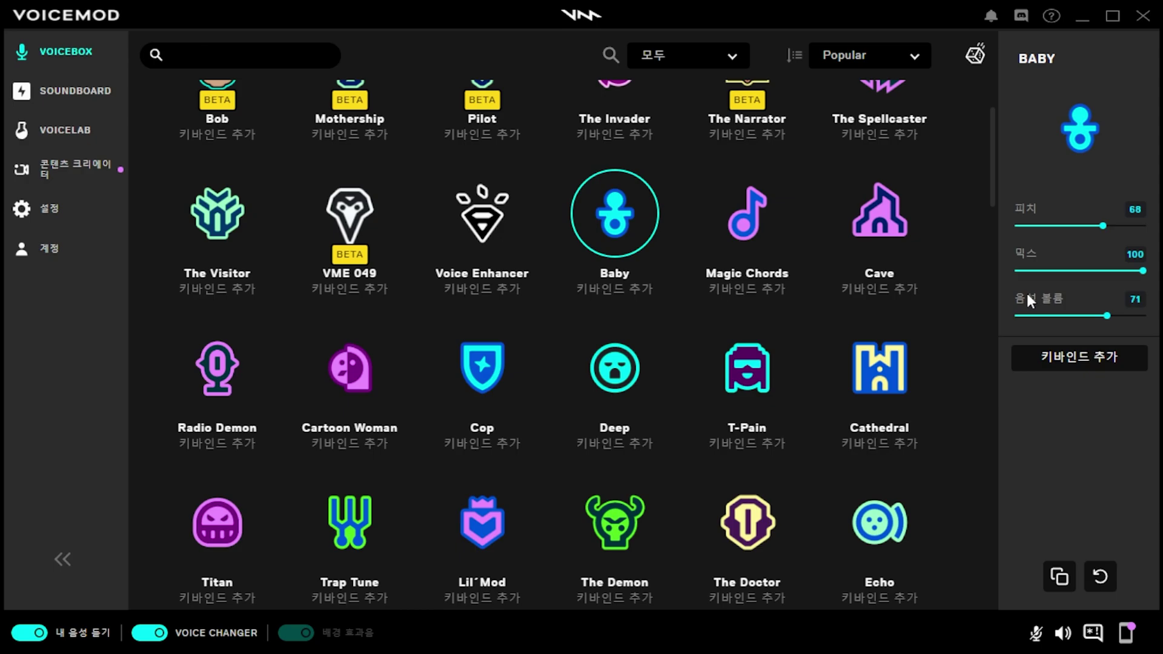
- Lower the Baby voice's pitch and mix (믹스), and raise the Cave voice's reverb (리버브) to its maximum
mouse_move(1102, 225)
mouse_down()
mouse_move(1014, 227)
mouse_move(1140, 226)
mouse_move(1085, 226)
mouse_up()
drag(1141, 270, 1047, 271)
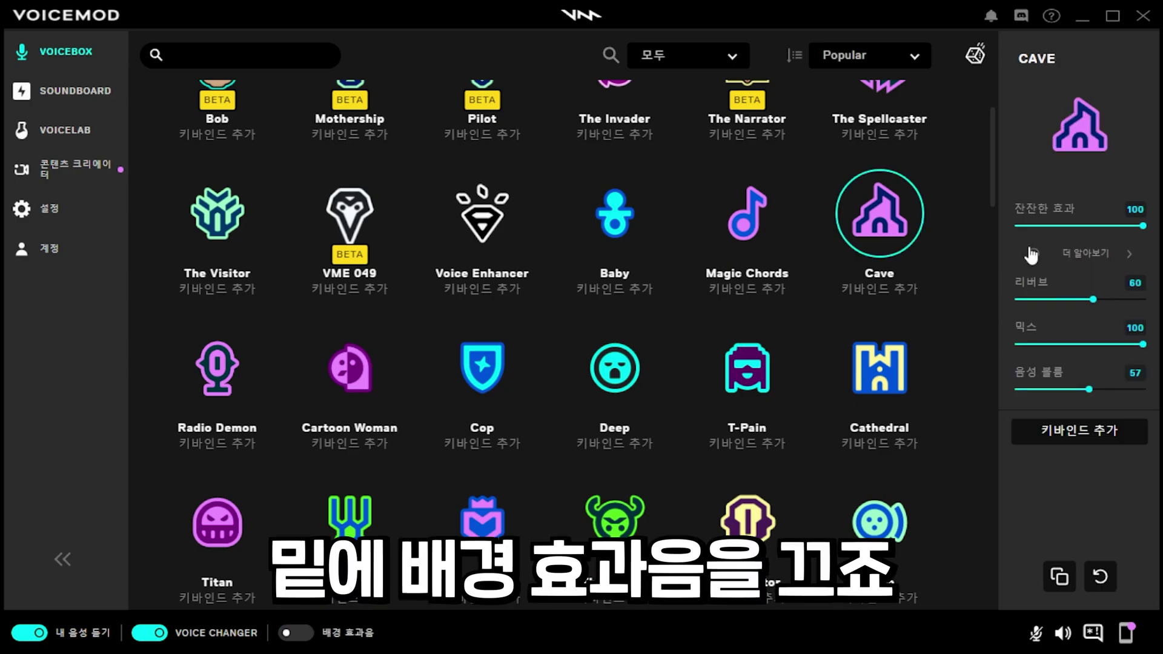
mouse_move(1093, 301)
mouse_down()
mouse_move(1019, 303)
mouse_move(1137, 310)
mouse_move(1001, 303)
mouse_move(1144, 310)
mouse_up()
- Move on past Radio Demon to the Cartoon Woman voice and compare its Legacy and Default skins, ending on Default
key(Right)
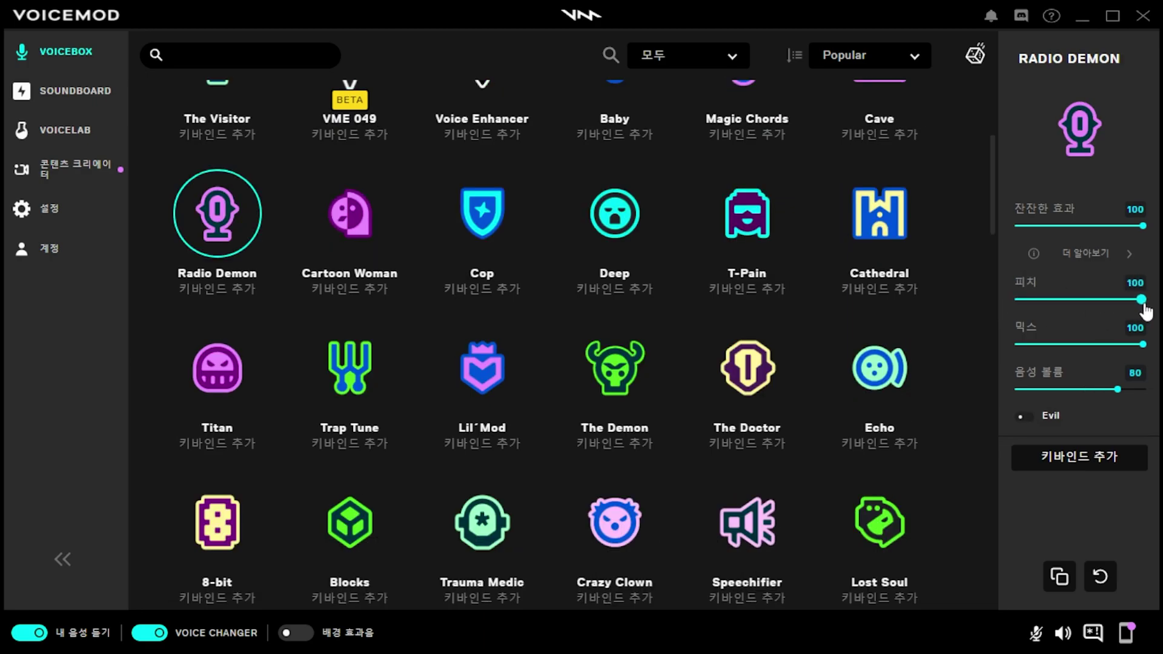
key(Right)
click(1095, 232)
click(1097, 285)
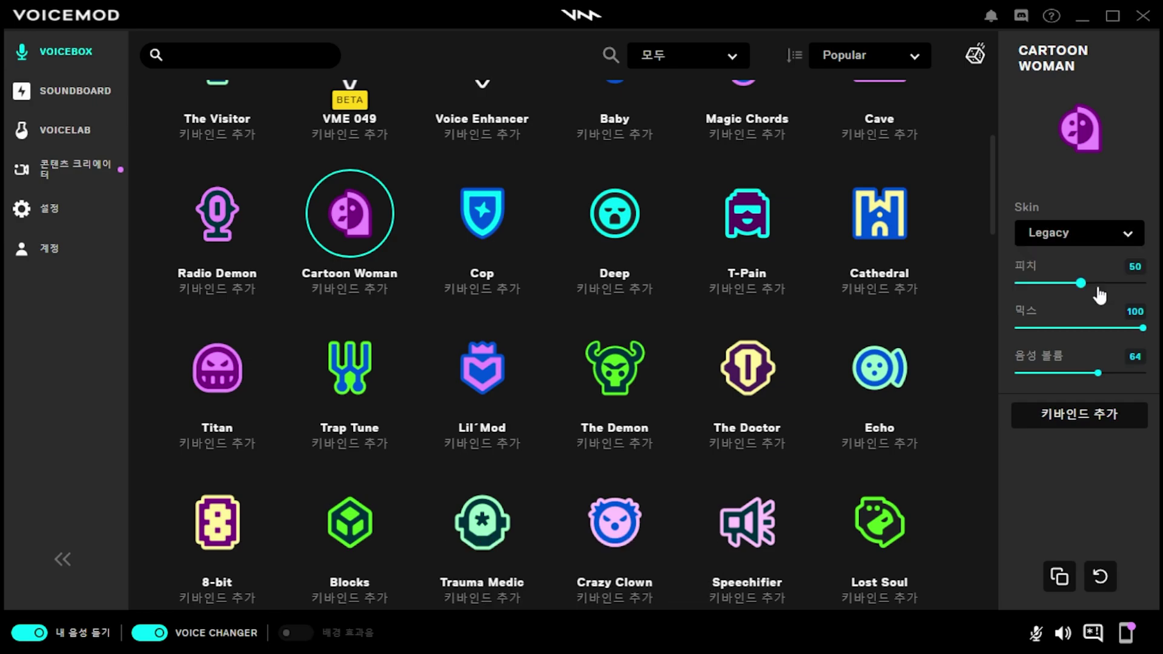
click(1097, 235)
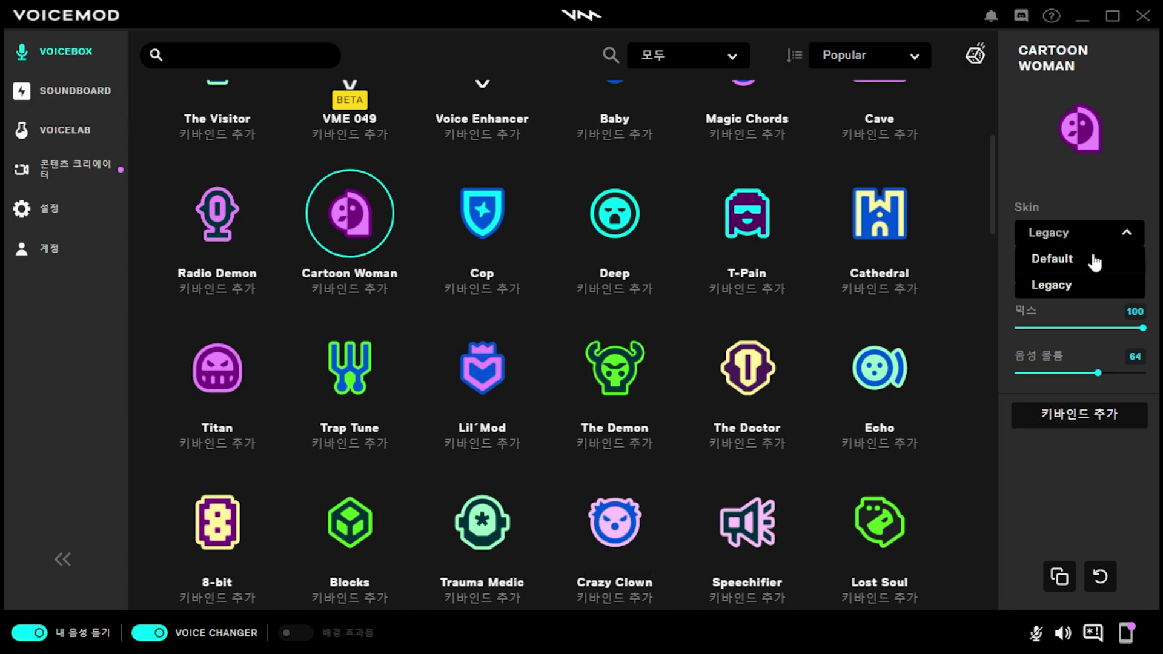
click(1084, 258)
- Select the Cop voice, compare its Chase and Radio skins, and try a higher overdrive (오버드라이브) before returning it to 0
key(Right)
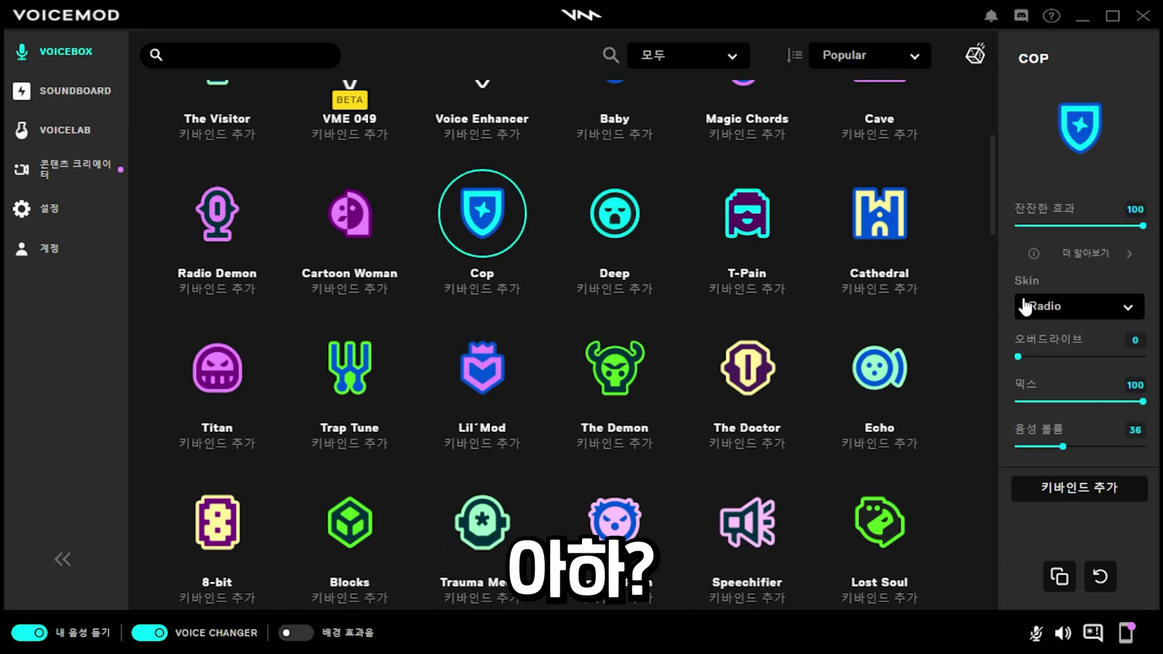
click(1049, 306)
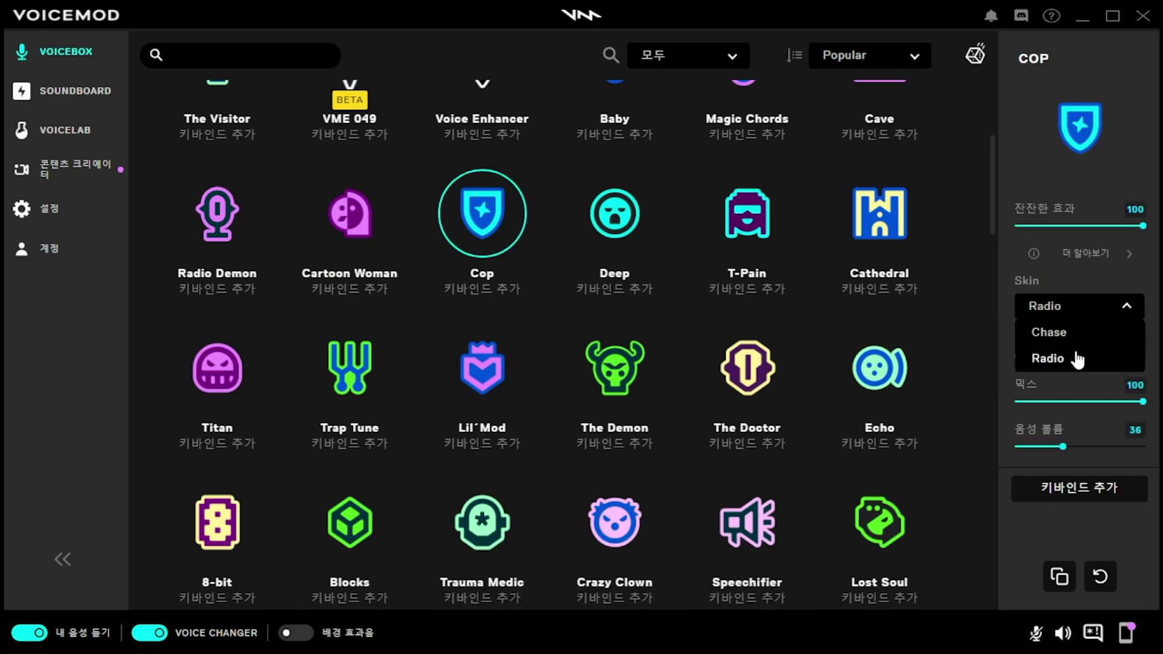
click(1077, 329)
click(1120, 307)
click(1043, 360)
drag(1021, 357, 1073, 364)
drag(1102, 363, 1031, 365)
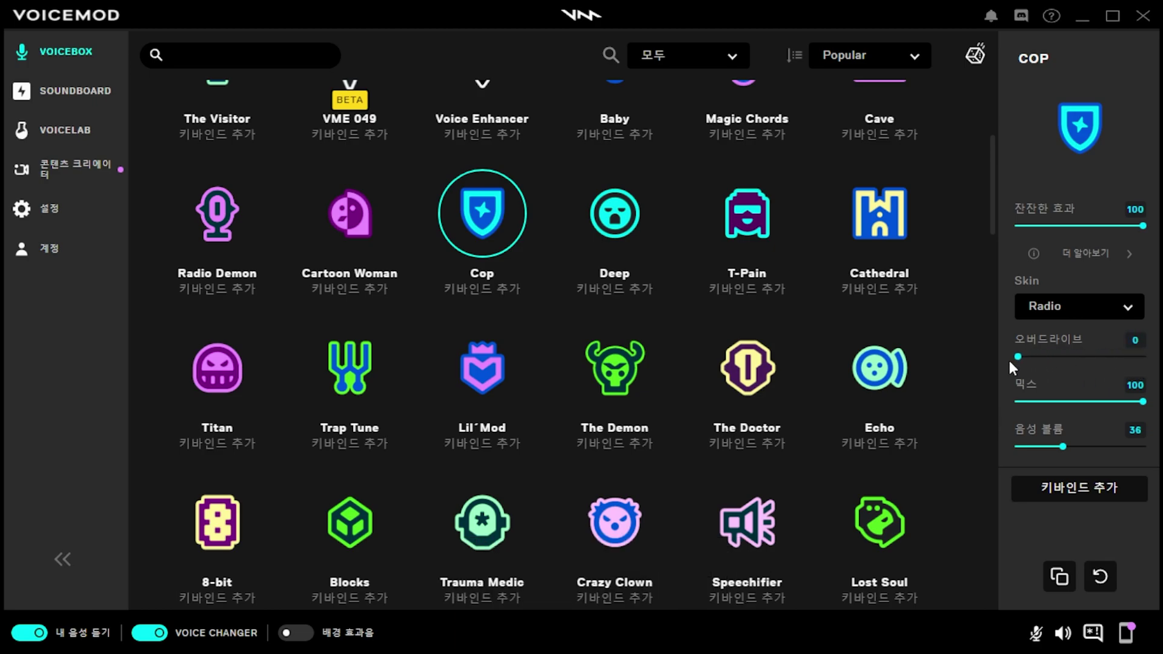
- Select the Deep voice and lower its pitch, and turn the T-Pain voice's echo (에코) down to its minimum
key(Right)
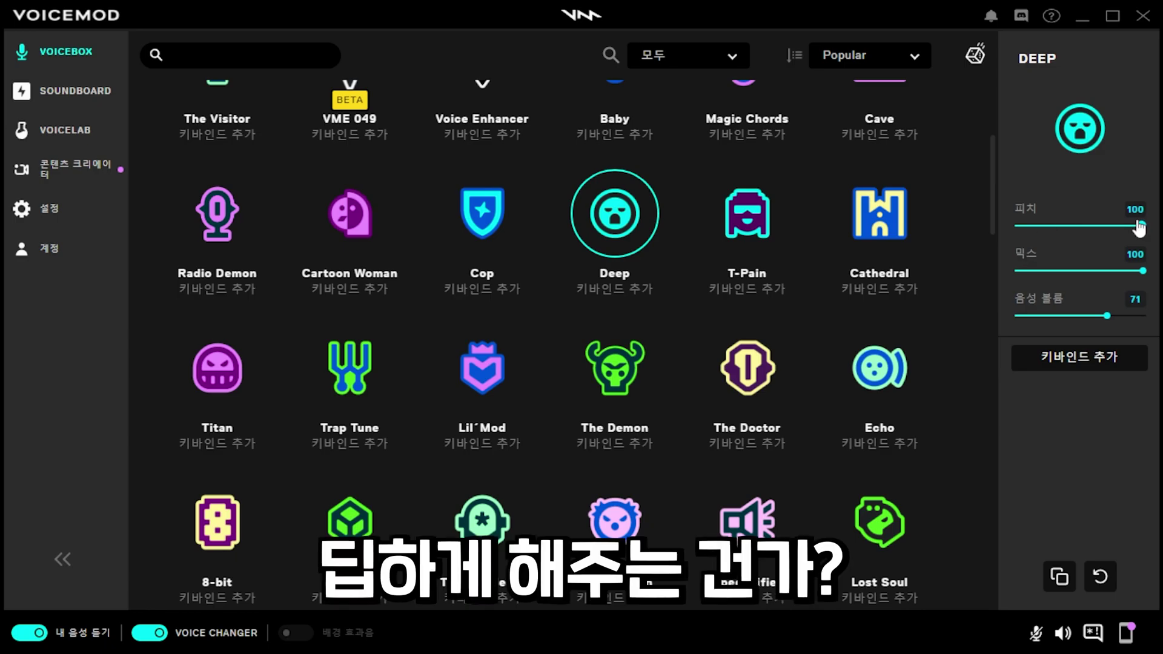
mouse_move(1140, 230)
mouse_down()
mouse_move(1028, 231)
mouse_move(1122, 231)
mouse_up()
key(Right)
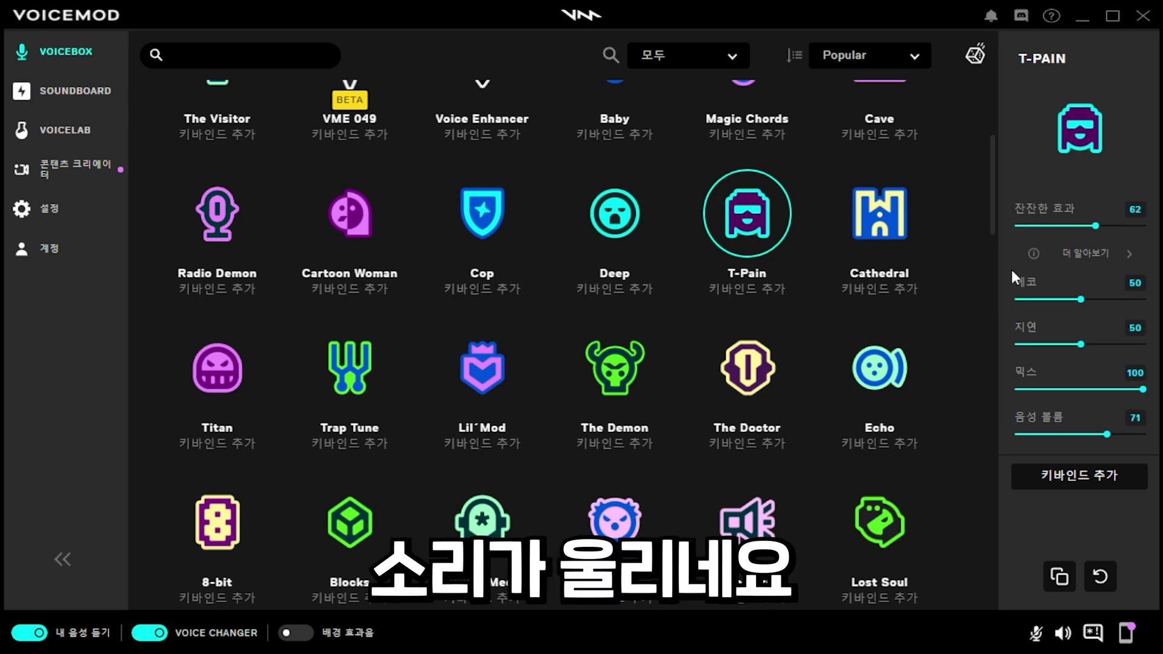
drag(1081, 301, 1004, 350)
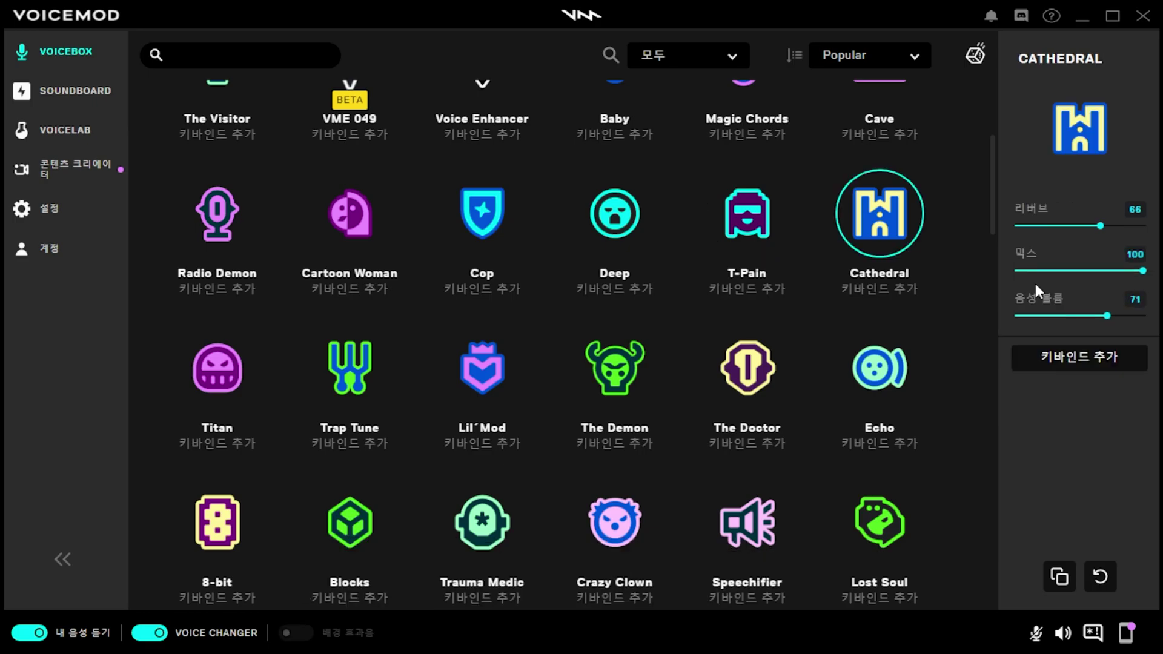
- Lower the Cathedral voice's reverb (리버브) and test the Titan voice's pitch
mouse_move(1099, 226)
mouse_down()
mouse_move(1018, 229)
mouse_move(1143, 233)
mouse_move(1076, 228)
mouse_up()
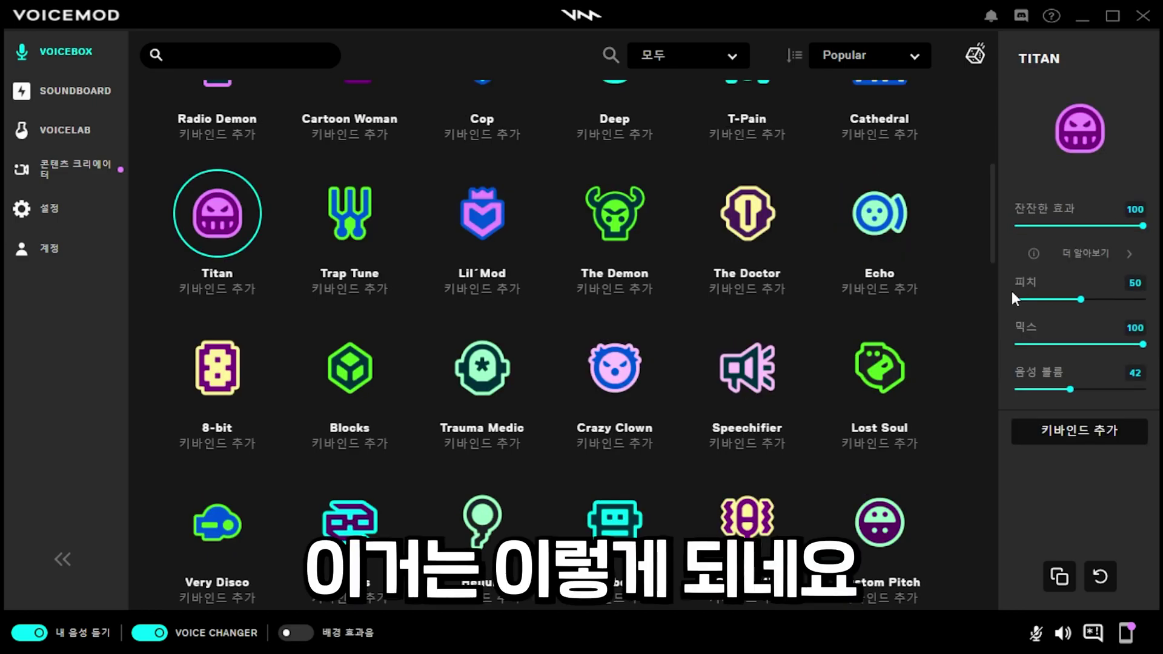
mouse_move(1080, 299)
mouse_down()
mouse_move(1142, 307)
mouse_move(1019, 309)
mouse_move(1131, 309)
mouse_move(1083, 306)
mouse_up()
- Select the Trap Tune voice and check its Key and Scale options, keeping C and Major
key(Right)
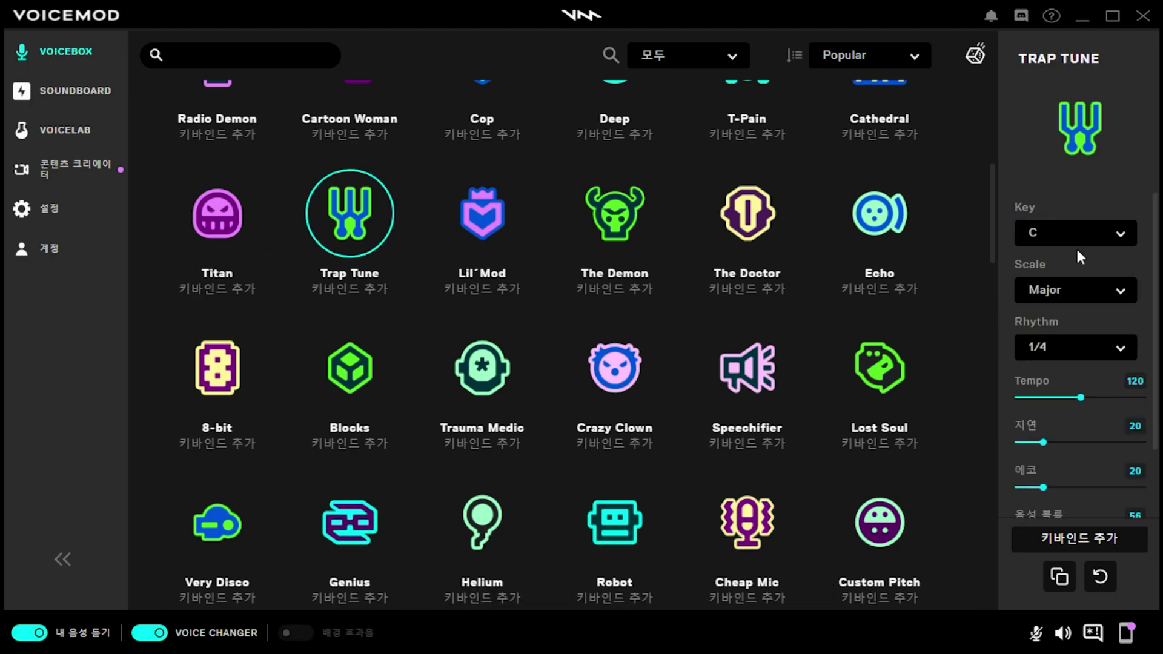
click(1101, 234)
click(1102, 235)
click(1100, 291)
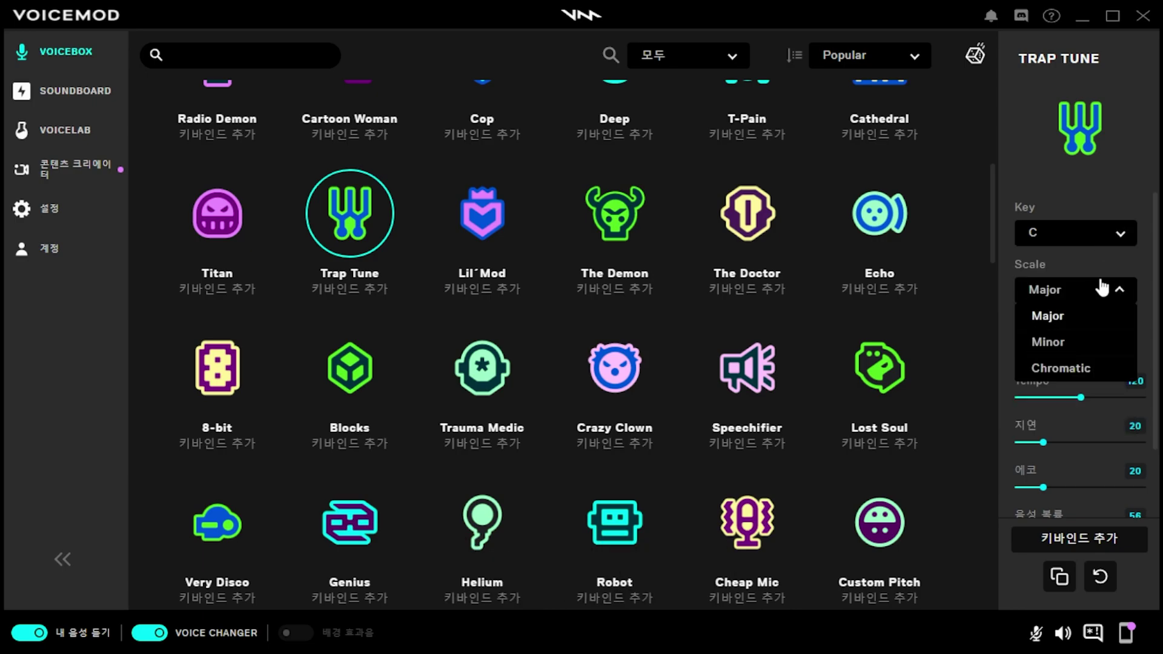
click(1101, 293)
- Step the Trap Tune voice's rhythm through 1/2, 1/4, 1/4T and 1/8 to 1/8T, and check its remaining settings
click(1091, 352)
click(1083, 399)
click(1084, 348)
click(1067, 425)
click(1077, 355)
click(1066, 453)
click(1069, 356)
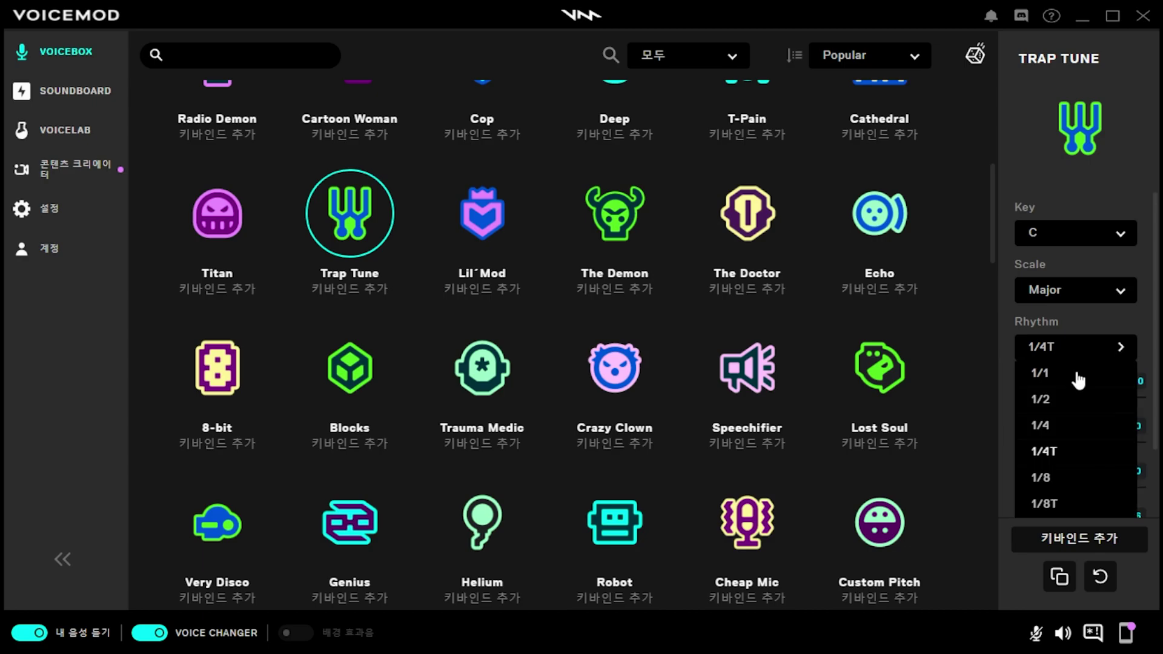
click(1061, 478)
click(1068, 357)
click(1059, 504)
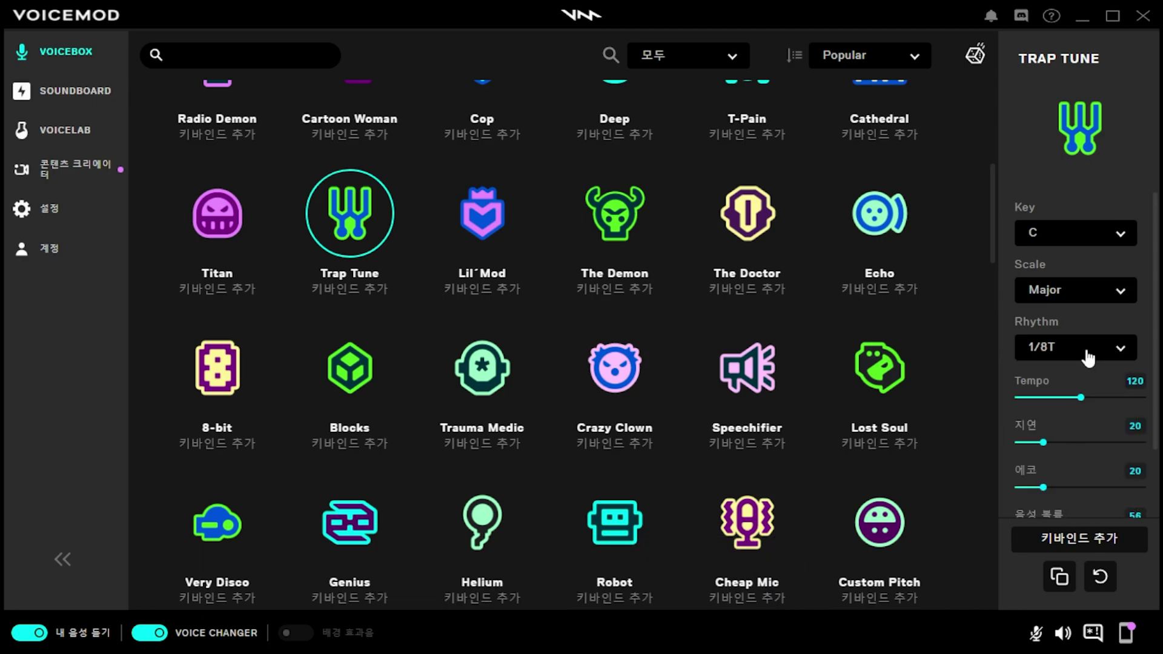
click(1084, 353)
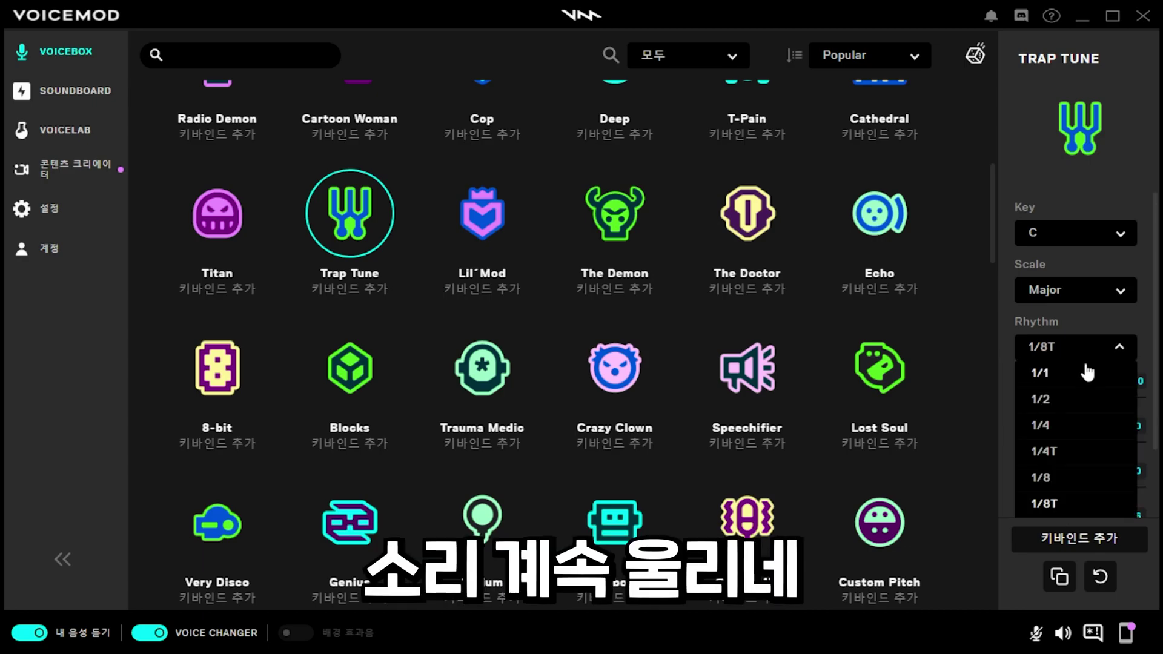
click(1099, 325)
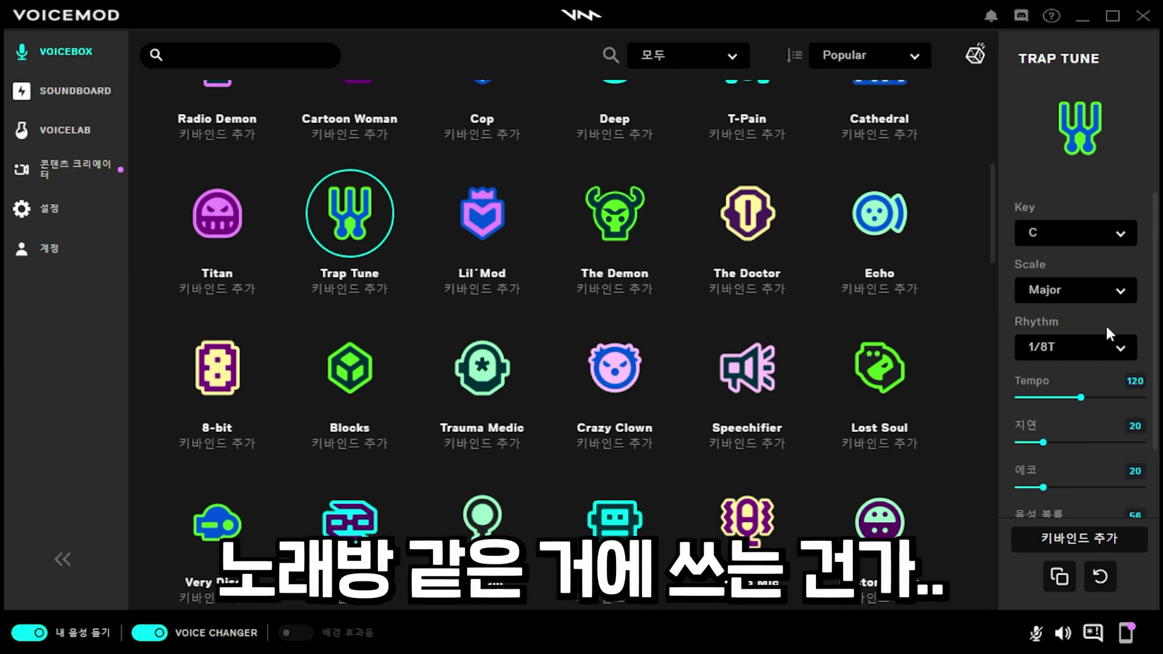
drag(1153, 364, 1156, 418)
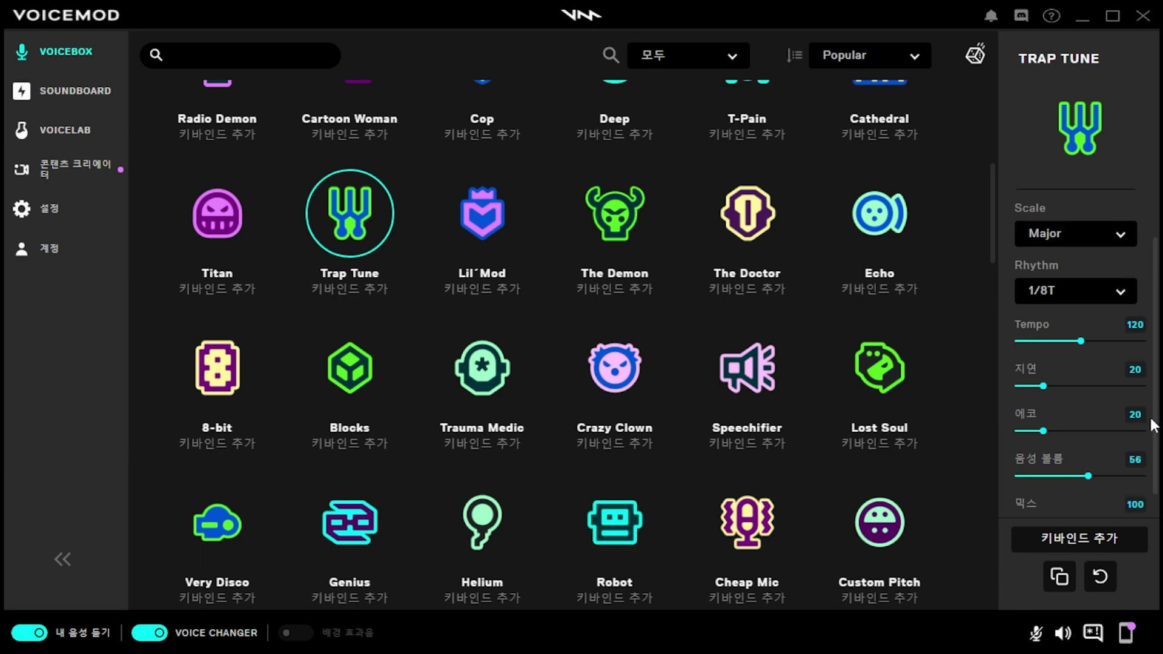
- Select the Lil'Mod voice, try its Trap Star tune and set the tune to Dark Trap
key(Right)
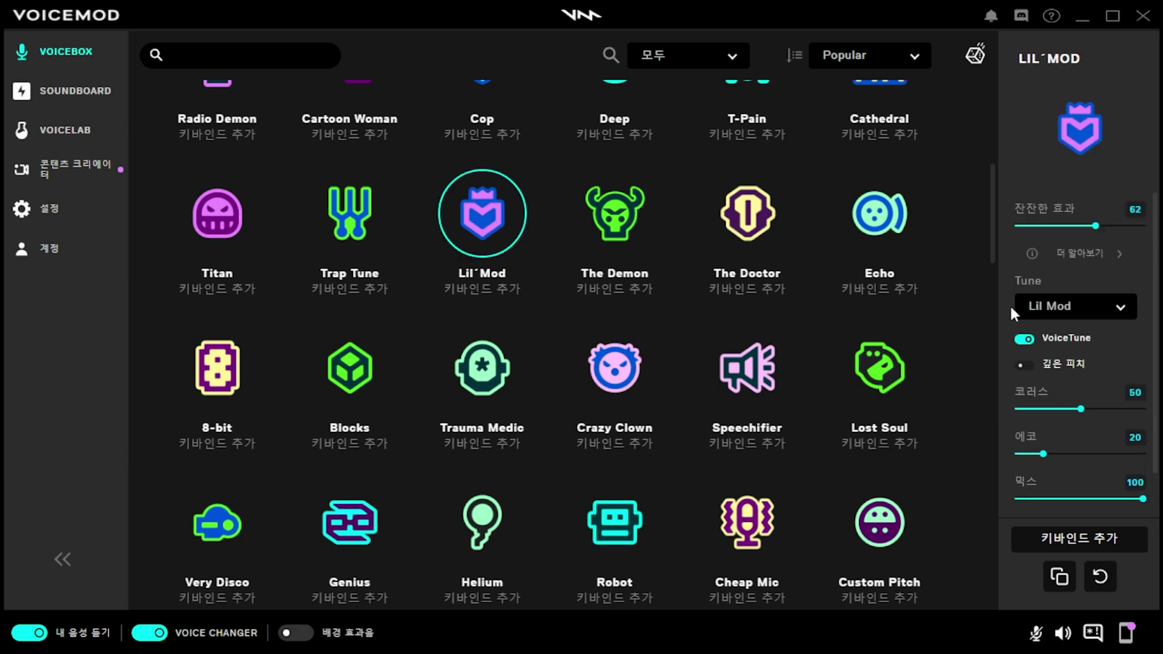
click(1057, 345)
click(1069, 310)
click(1079, 360)
click(1089, 306)
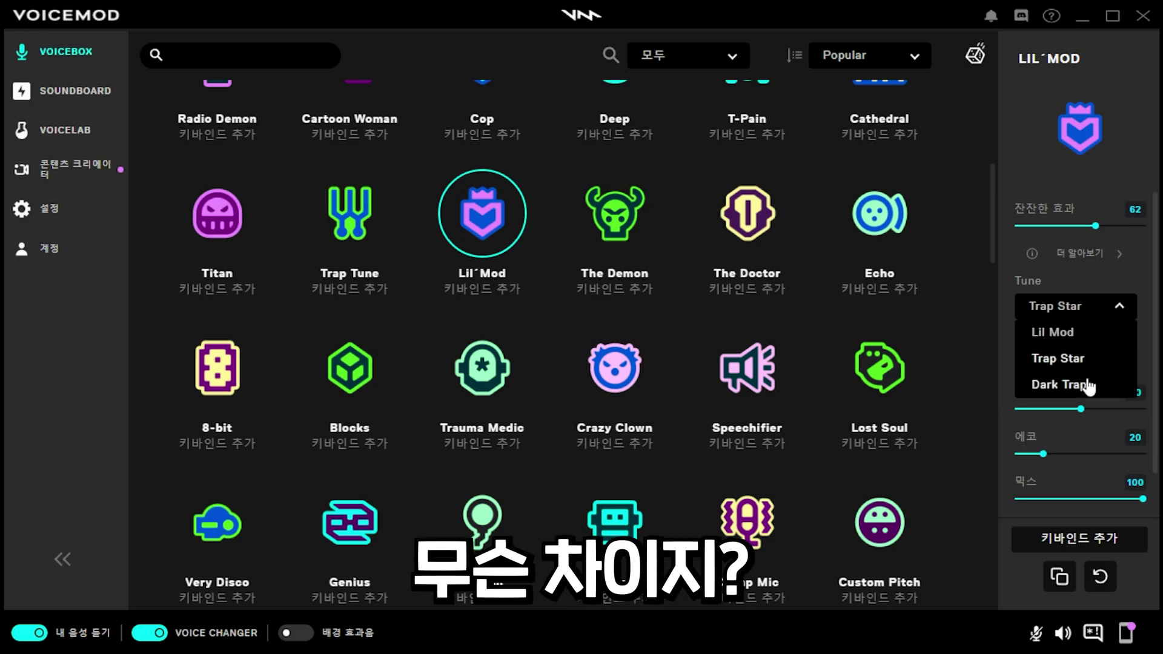
click(1089, 385)
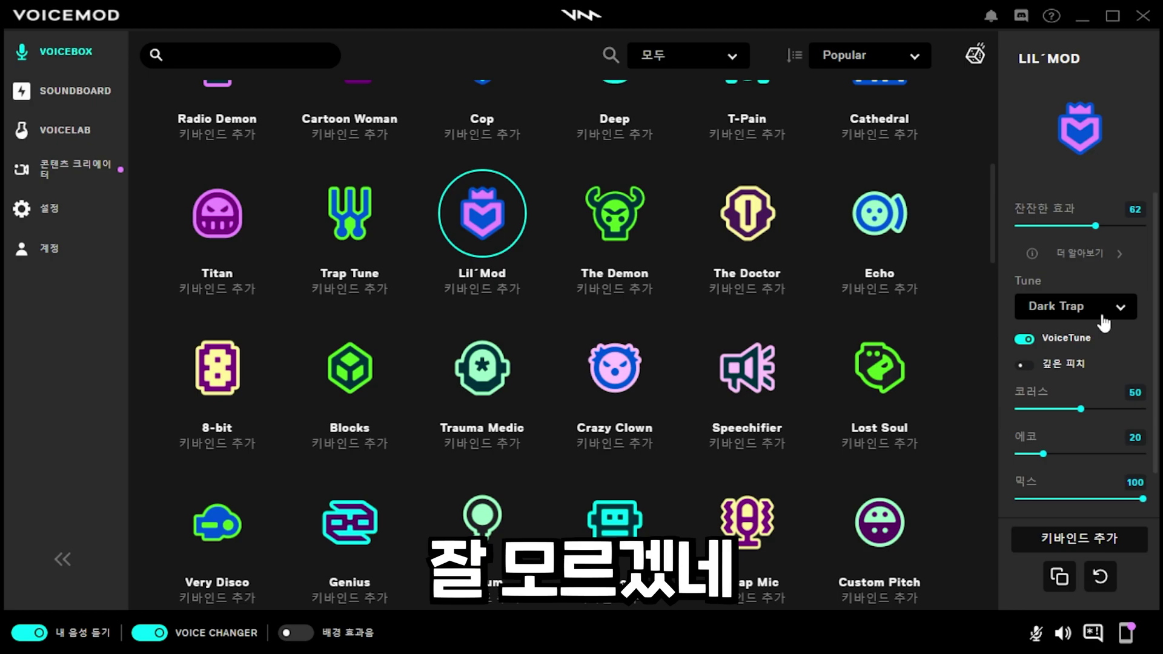
- Set the Lil'Mod voice's tune to Lil Mod
click(1104, 323)
click(1084, 335)
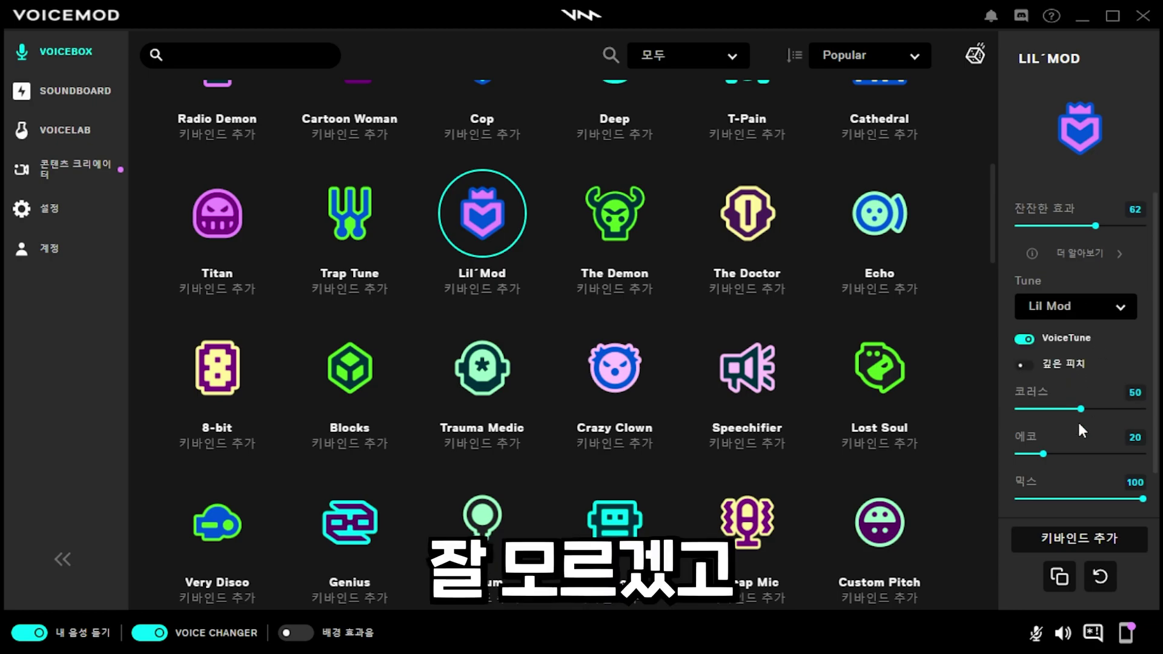
- Select The Demon voice and lower its Cosmic Horror effect fully, and toggle The Doctor voice's Seraphim Mode to compare it
key(Right)
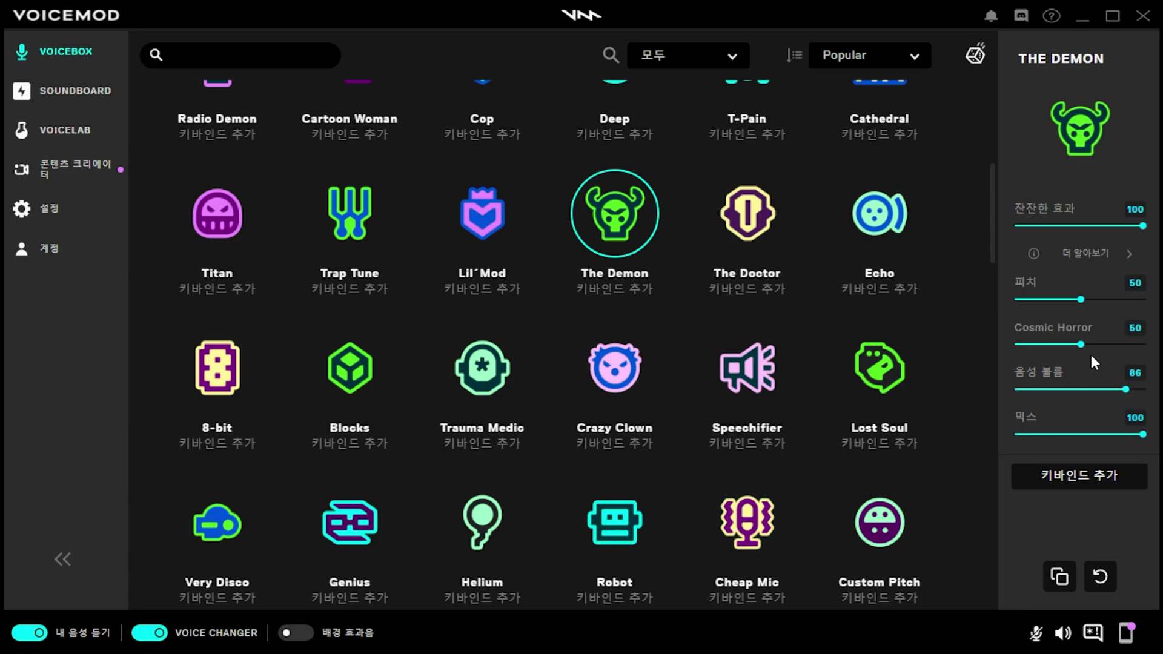
drag(1080, 344, 1004, 350)
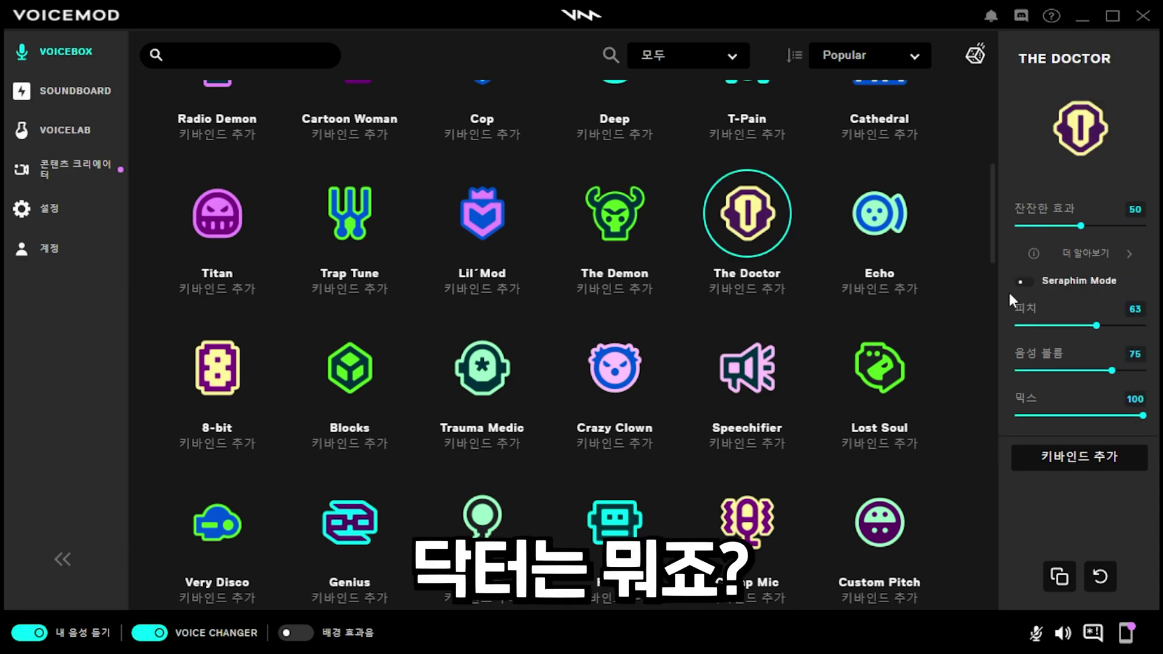
click(1023, 283)
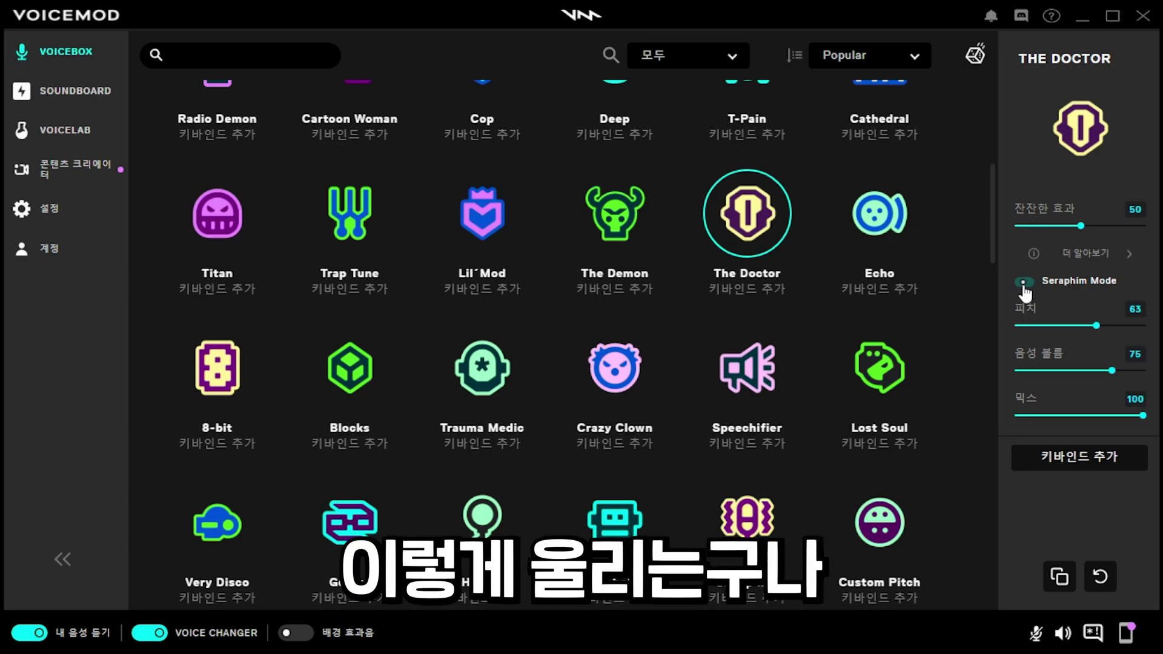
click(1022, 283)
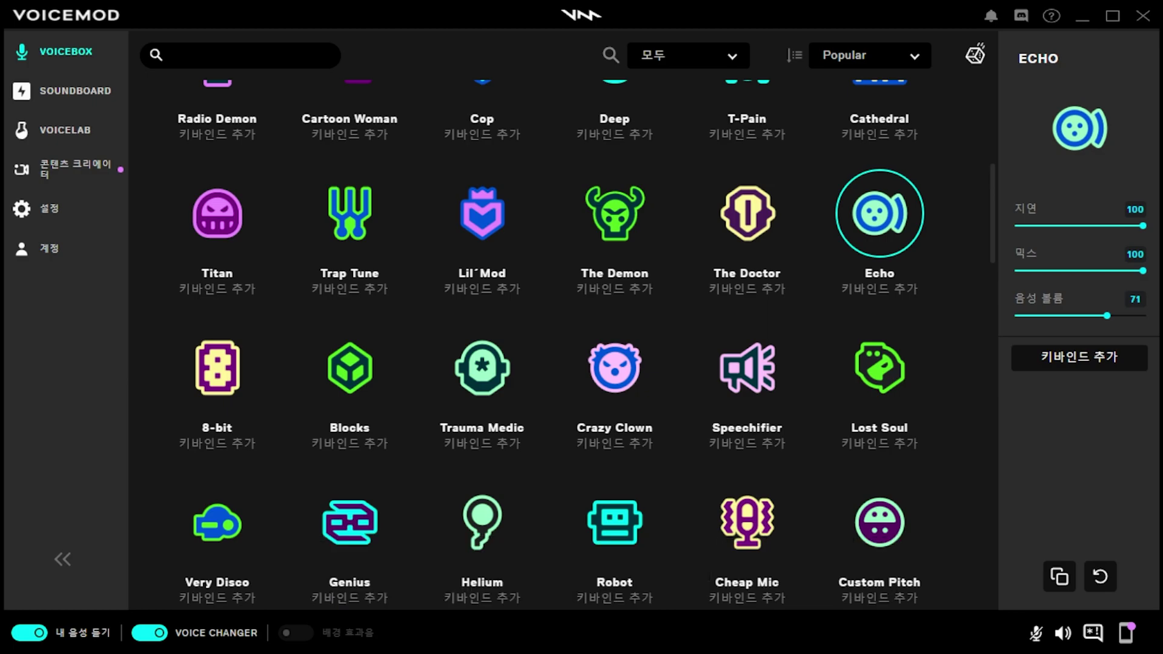
- Select the 8-bit voice to hear it, and select the Blocks voice and raise its echo (에코) fully
click(217, 368)
scroll(560, 339, down, 2)
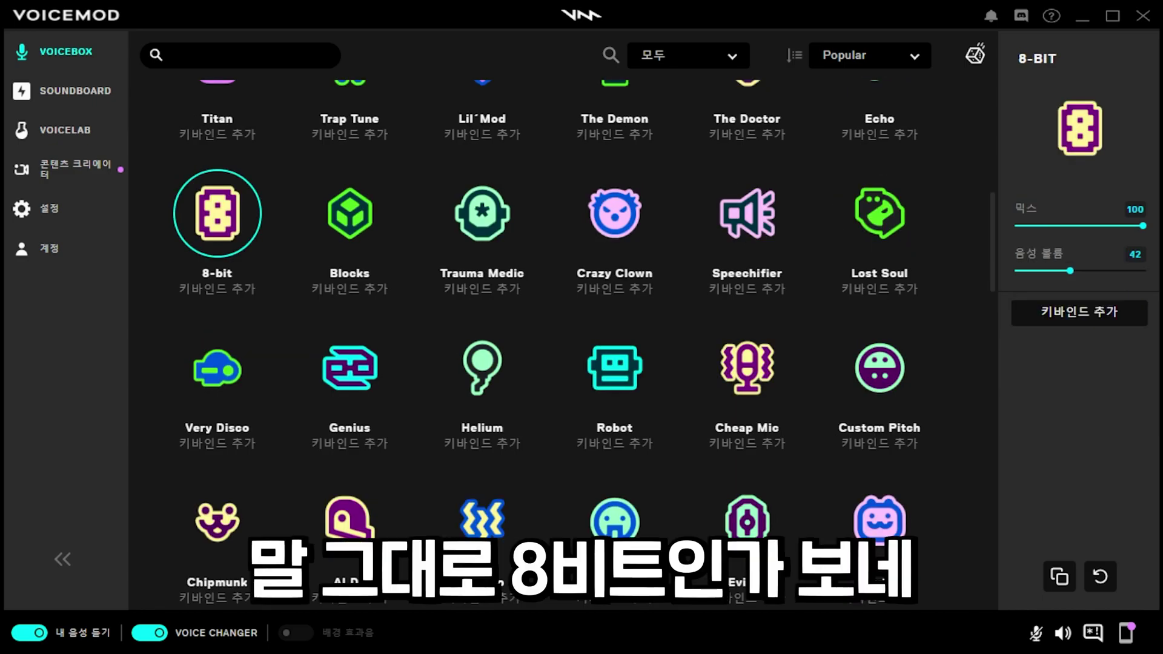
click(349, 213)
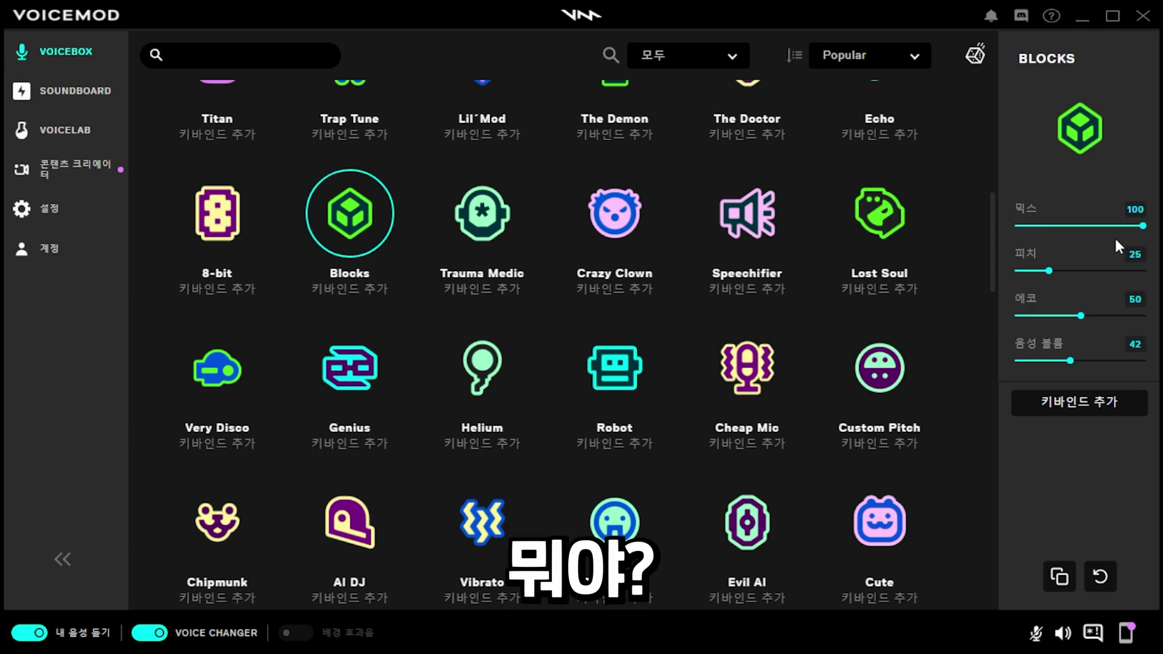
drag(1080, 315, 1143, 322)
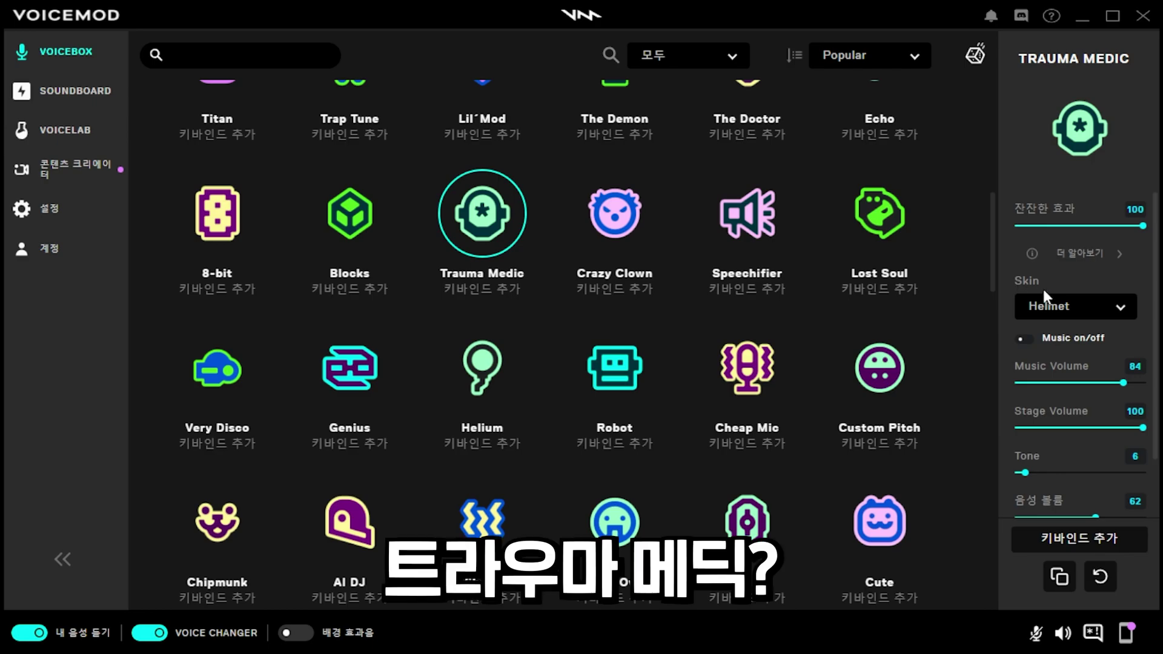
- Try the Trauma Medic voice's Patrol skin and set the skin to AV Megaphone
click(1075, 306)
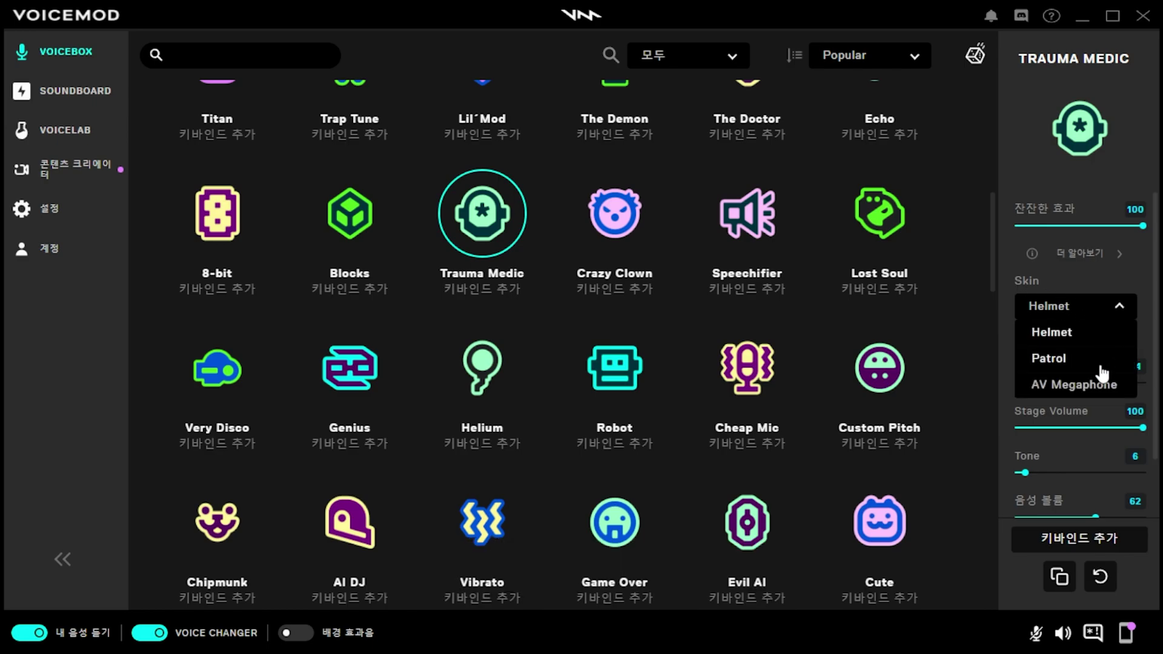
click(1101, 362)
click(1100, 309)
click(1101, 385)
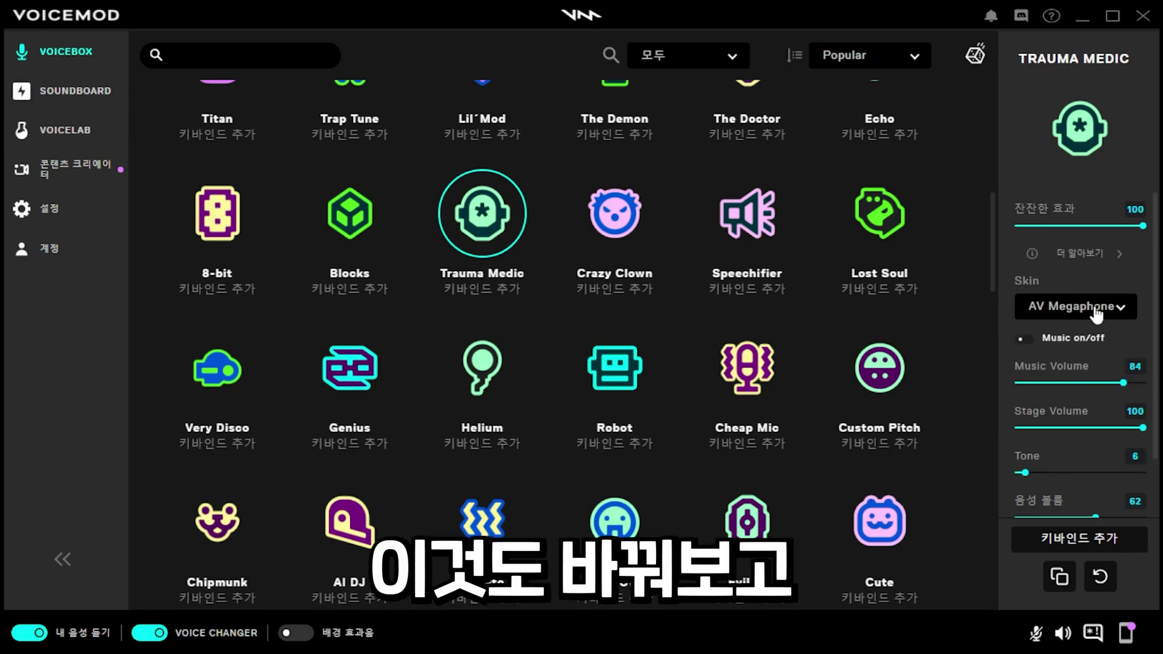
click(1099, 309)
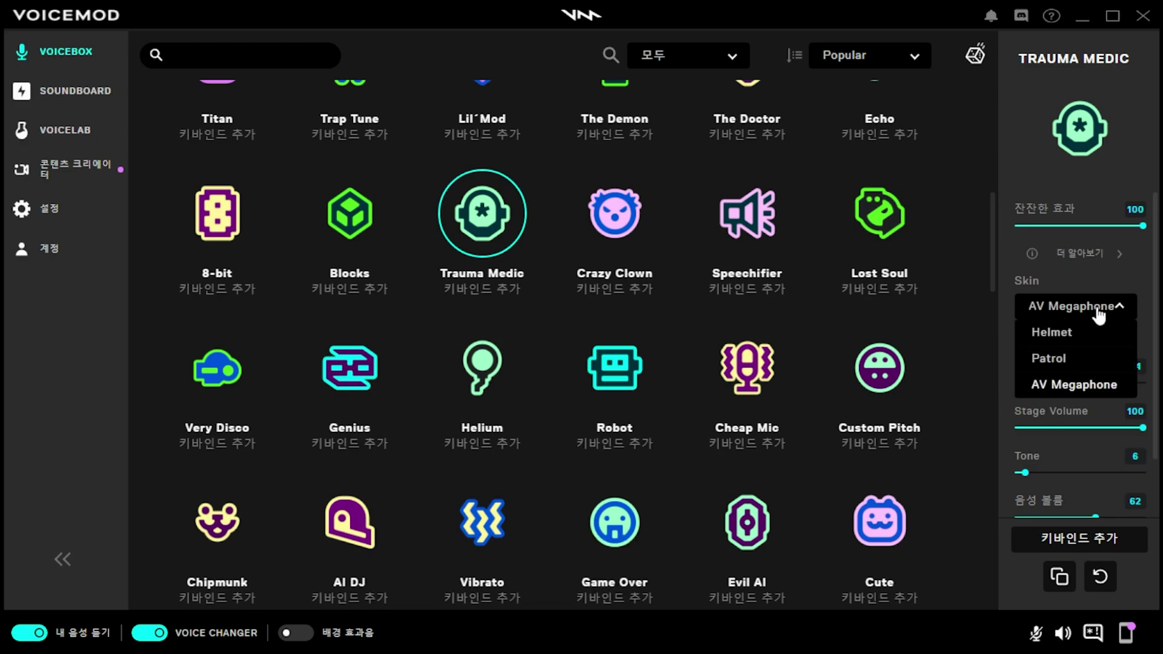
click(1099, 381)
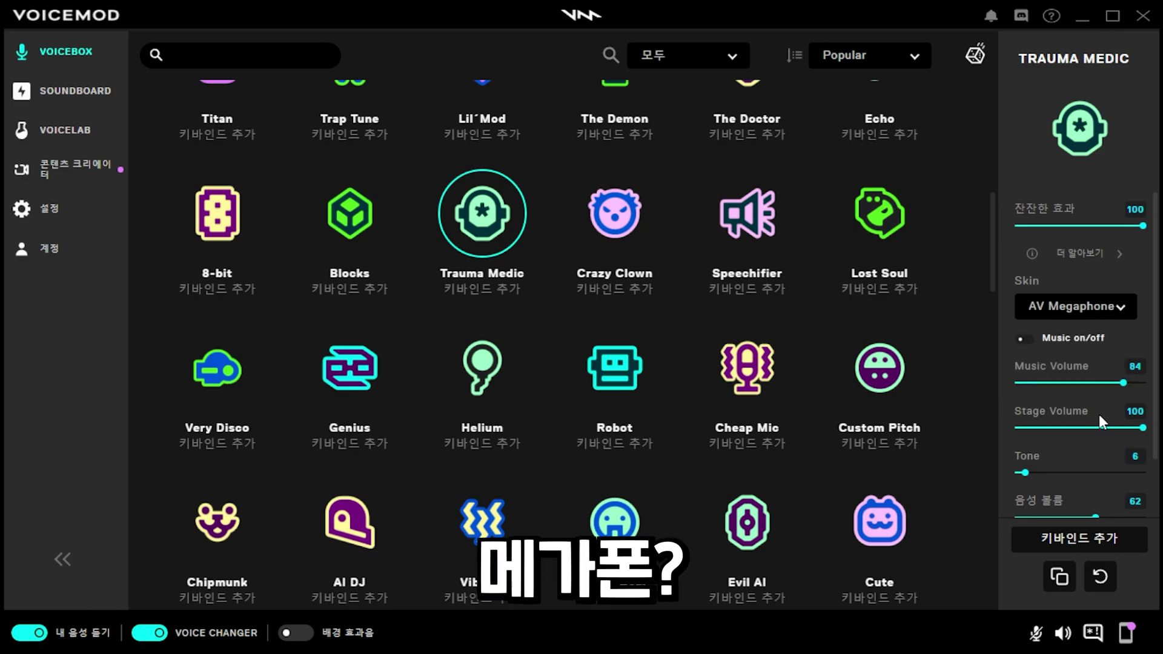
- Lower the Trauma Medic voice's Music Volume and Tone to the minimum, keeping Stage Volume at its maximum
drag(1123, 384, 1004, 385)
mouse_move(1144, 430)
mouse_down()
mouse_move(1010, 428)
mouse_move(1153, 436)
mouse_up()
scroll(1080, 428, down, 1)
mouse_move(1025, 407)
mouse_down()
mouse_move(1151, 418)
mouse_move(1008, 409)
mouse_up()
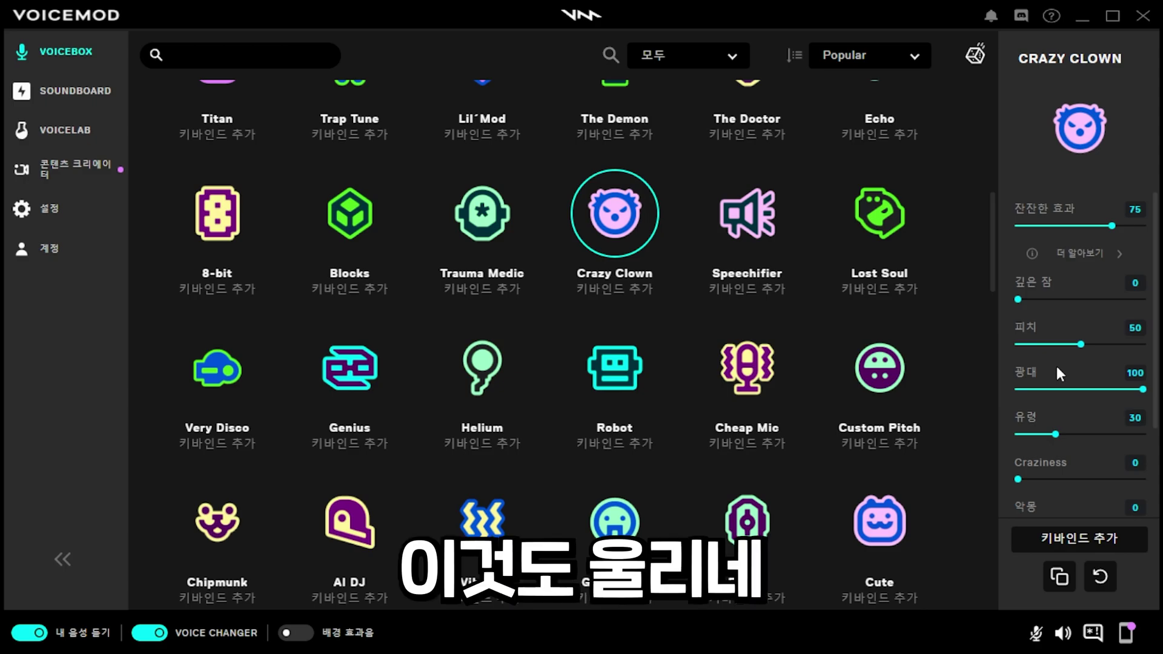
- Set the Crazy Clown voice's 유령 effect to 0 and test its 광대, Craziness and 악몽 effects
mouse_move(1143, 389)
mouse_down()
mouse_move(1013, 391)
mouse_move(1143, 389)
mouse_up()
drag(1054, 434, 984, 434)
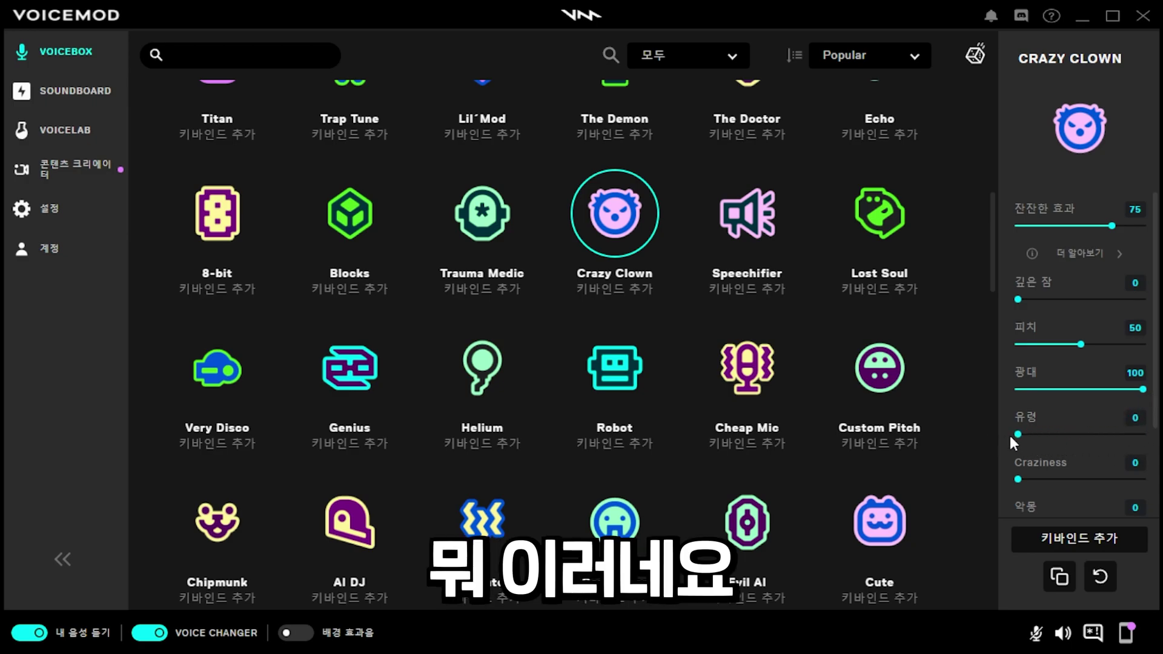
scroll(1139, 387, down, 3)
mouse_move(1019, 362)
mouse_down()
mouse_move(1139, 363)
mouse_move(1018, 364)
mouse_up()
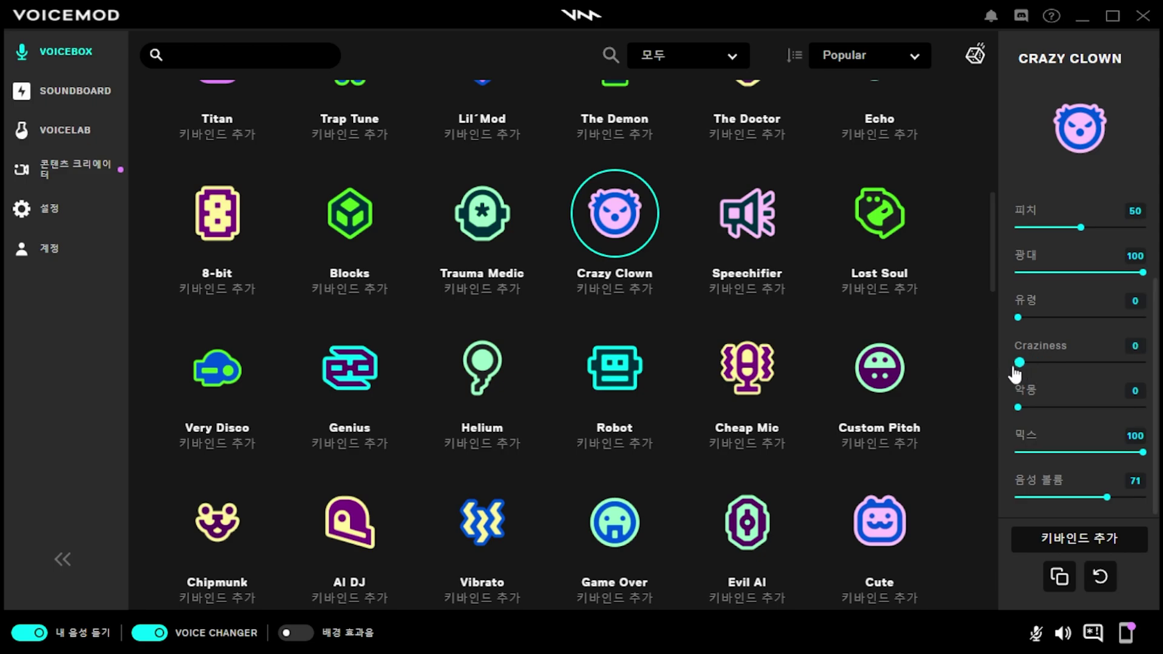
mouse_move(1018, 407)
mouse_down()
mouse_move(1141, 408)
mouse_move(1003, 408)
mouse_up()
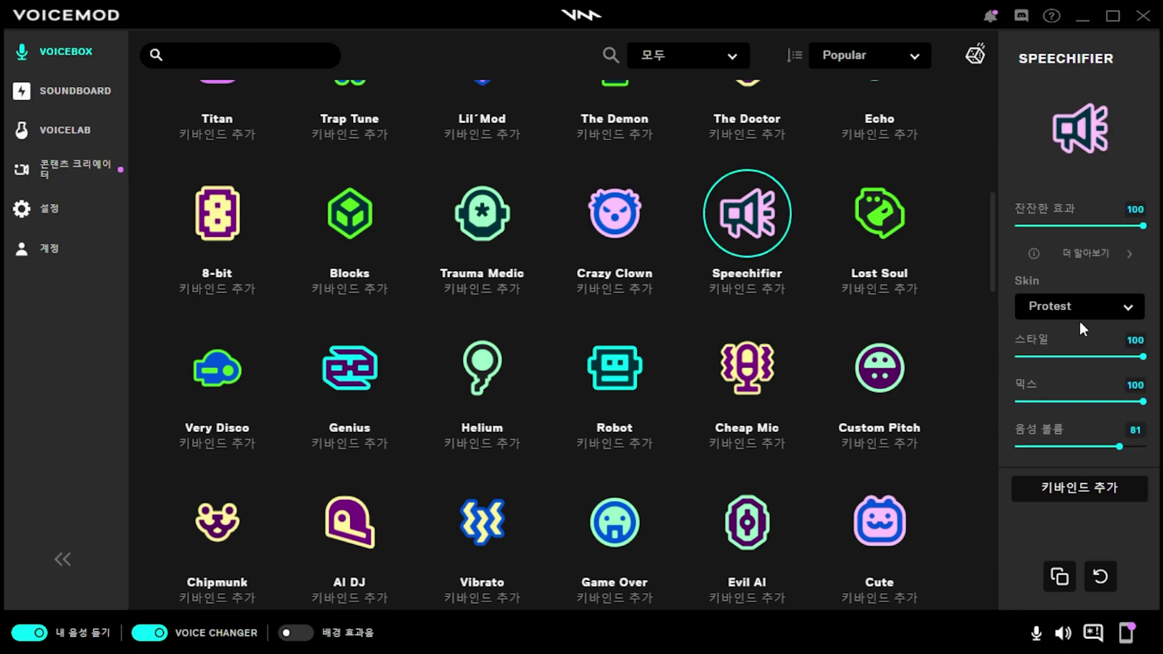
- Try the Speechifier voice's Ovation skin, return to the Protest skin and test its style (스타일) level, keeping 100
click(1079, 314)
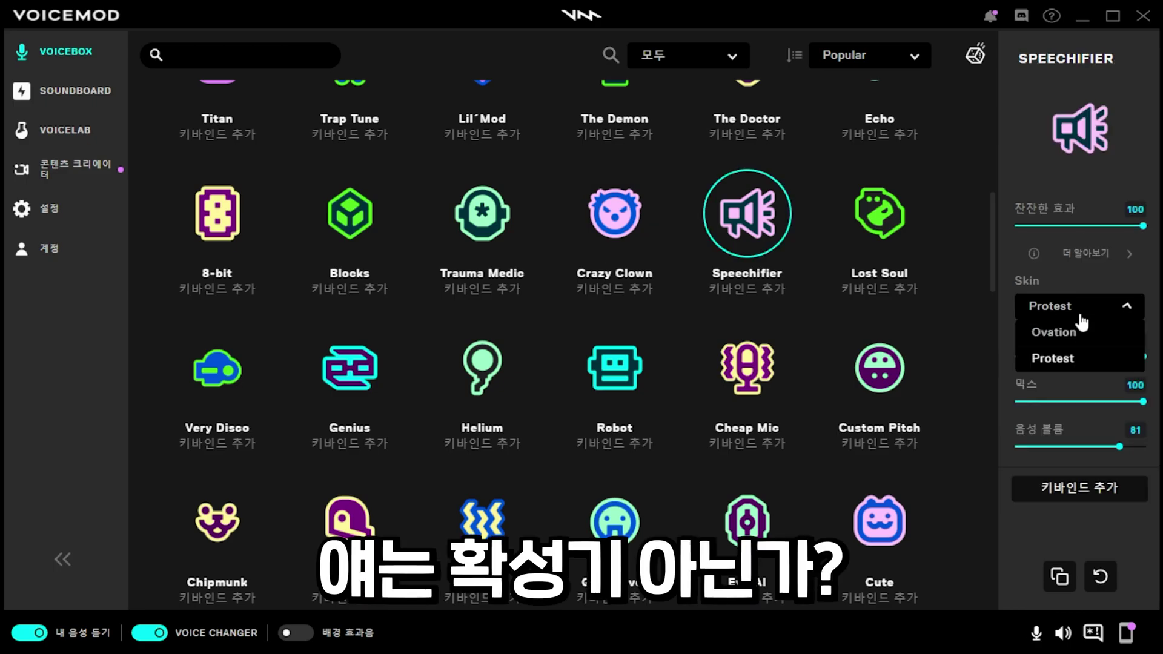
click(1079, 333)
click(1082, 312)
click(1052, 358)
mouse_move(1142, 356)
mouse_down()
mouse_move(1019, 358)
mouse_move(1146, 358)
mouse_up()
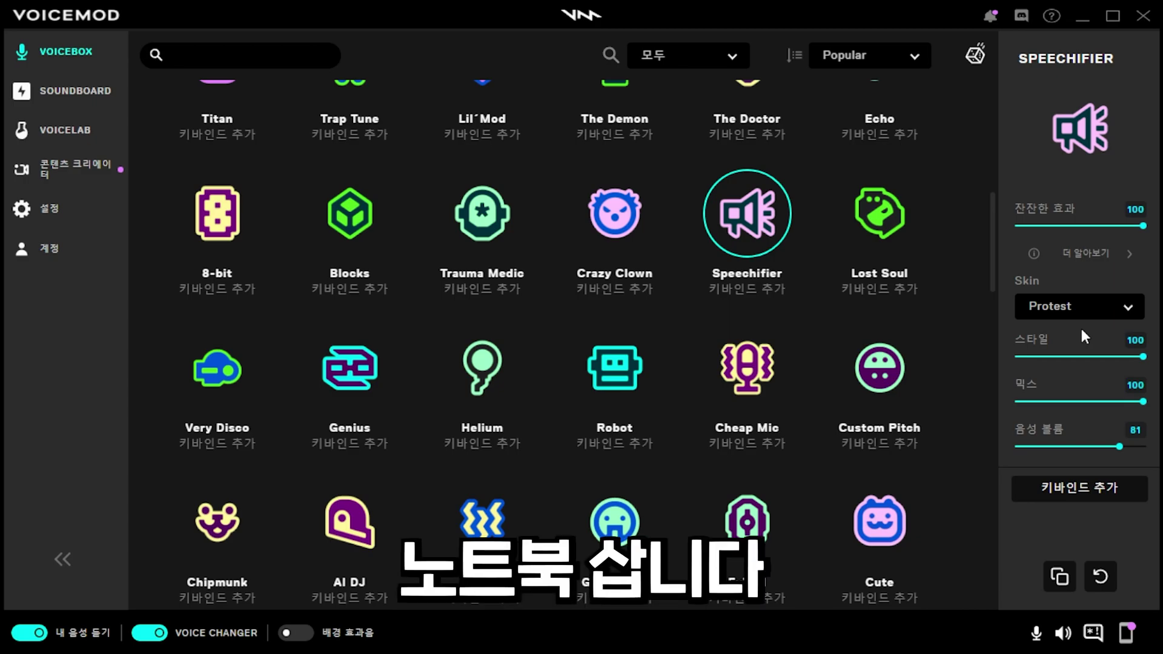
- Select the Lost Soul voice and raise its creepy music (오싹한 음악) fully
key(Right)
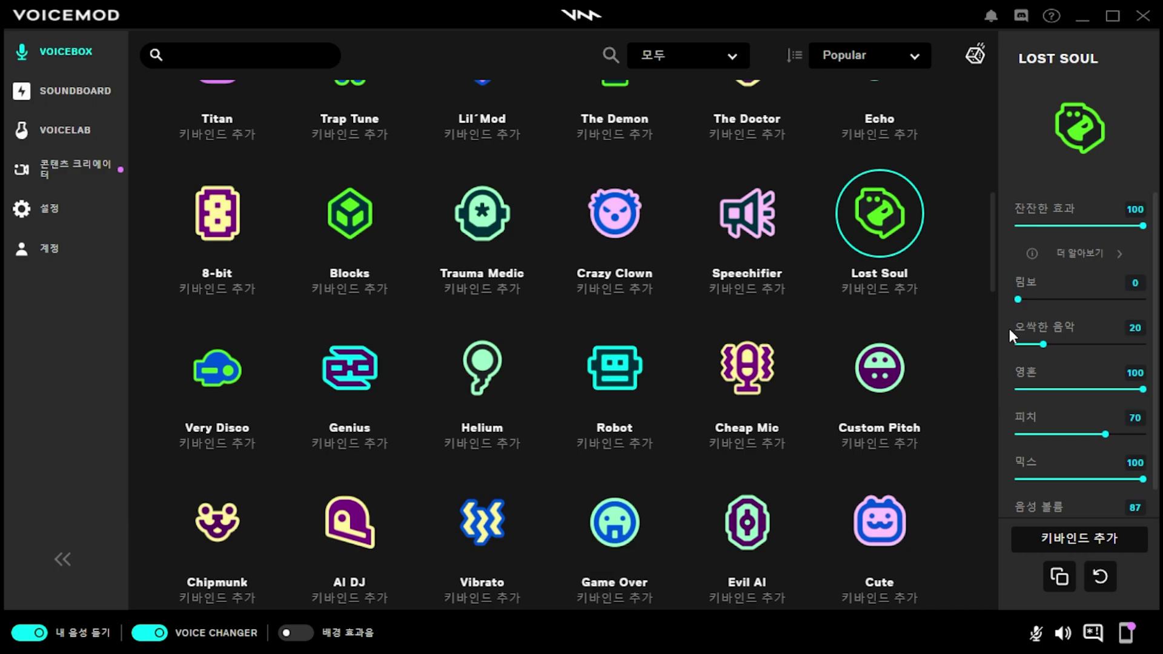
drag(1043, 344, 1142, 343)
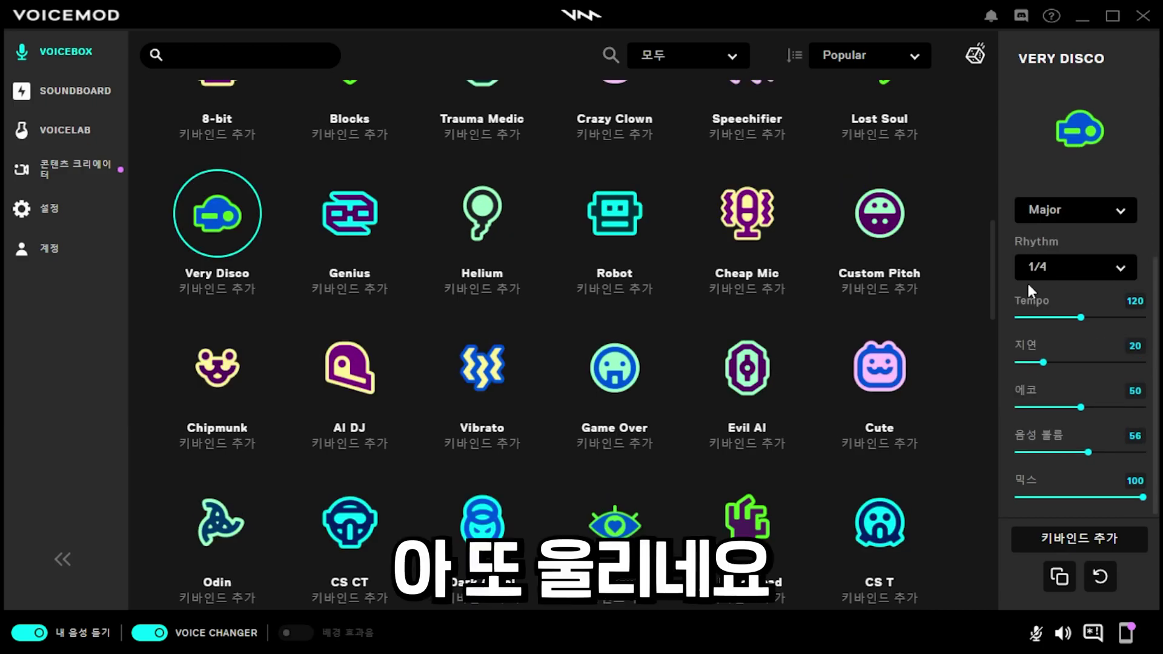
- Set the Very Disco voice's rhythm to 1/16 and try its scale options, ending on Major
click(1030, 273)
click(1066, 449)
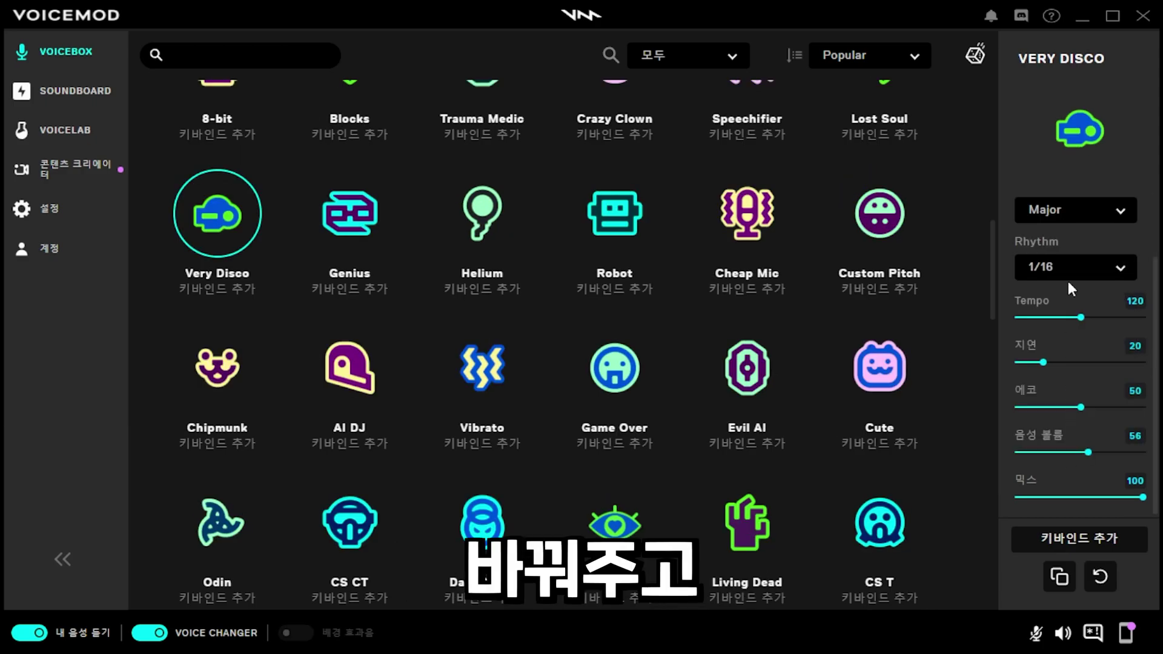
click(1073, 218)
click(1082, 266)
click(1088, 213)
click(1063, 286)
click(1116, 211)
click(1059, 233)
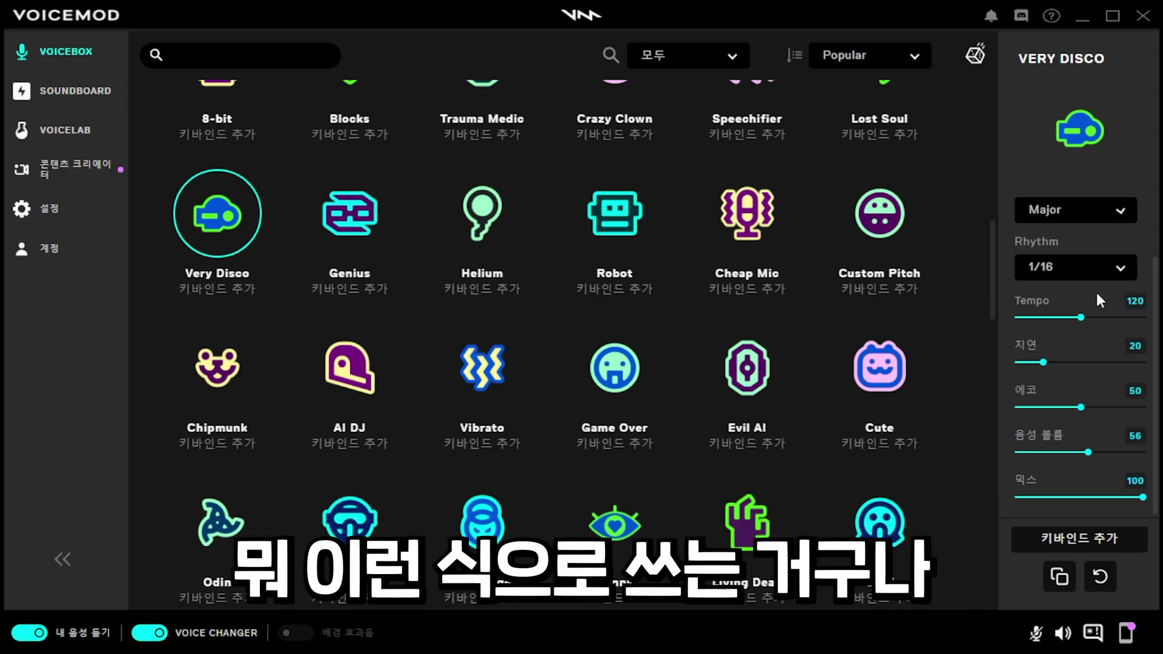
- Test the Very Disco voice at tempo 200 and delay (지연) 100, and set tempo to 40 and delay and echo (에코) to 0
drag(1081, 317, 1150, 318)
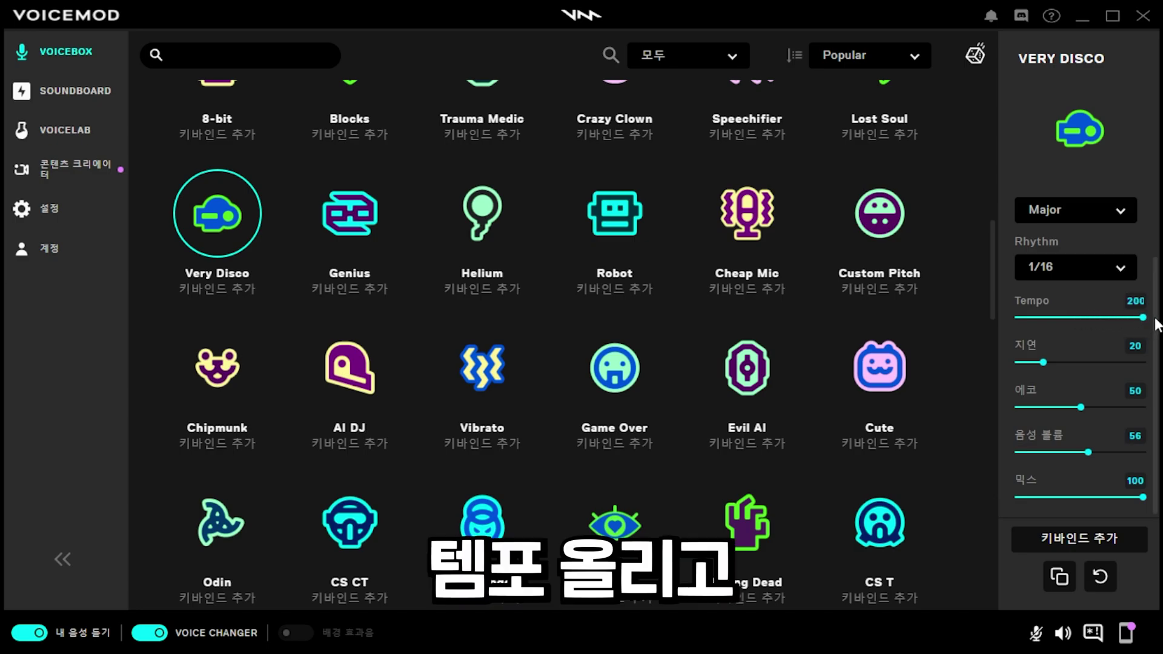
drag(1044, 363, 1150, 362)
drag(1080, 407, 1014, 408)
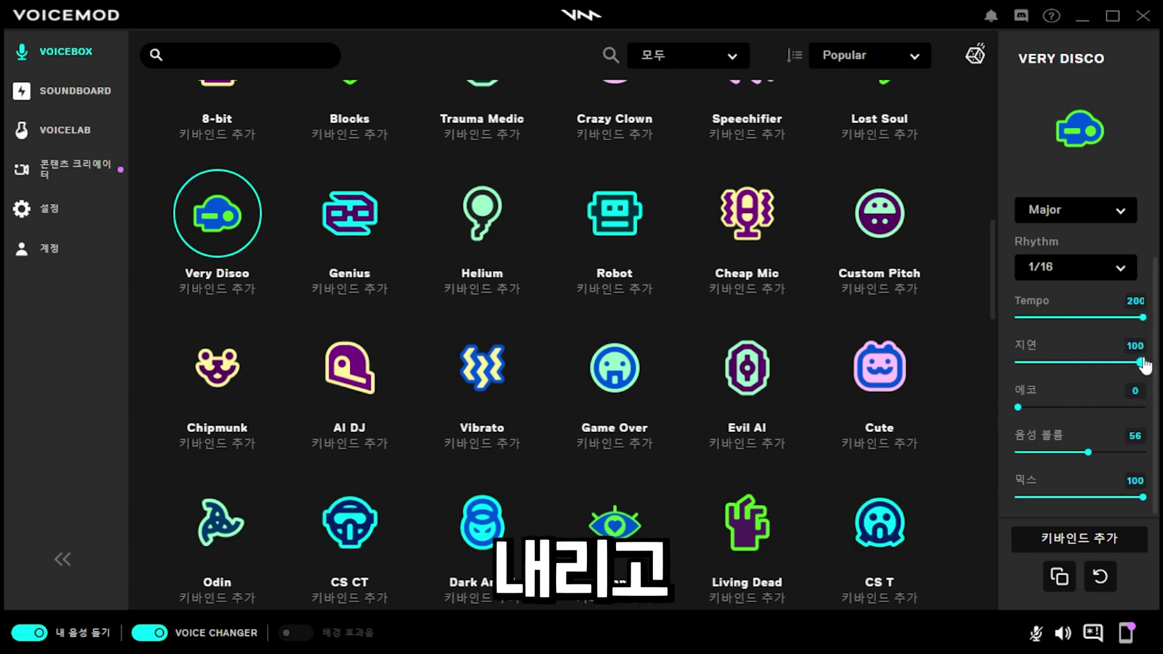
drag(1081, 358, 980, 369)
drag(1142, 317, 982, 320)
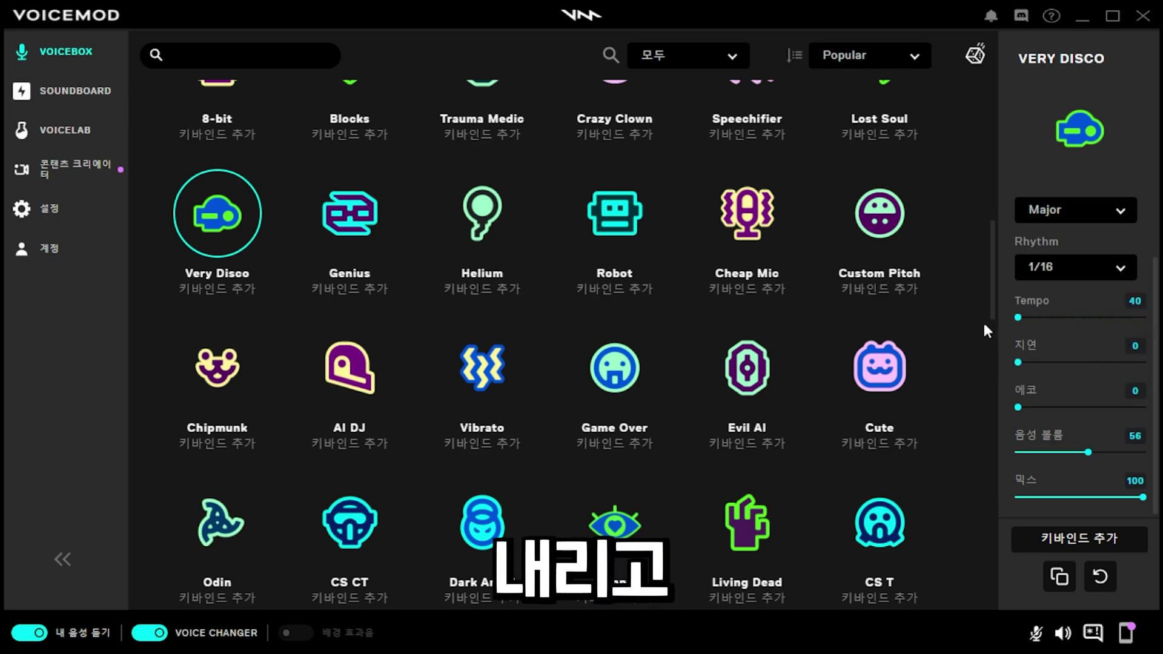
- Select the Genius and Helium voices in turn and test the Helium voice's pitch (피치), ending at 0
key(Right)
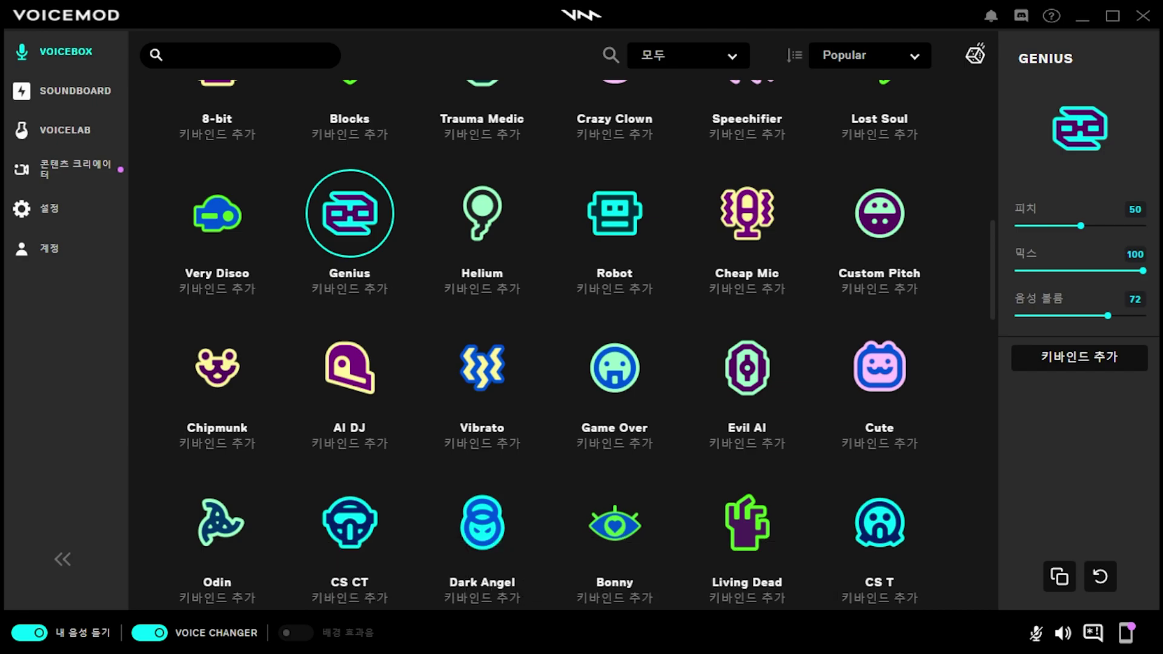
key(Right)
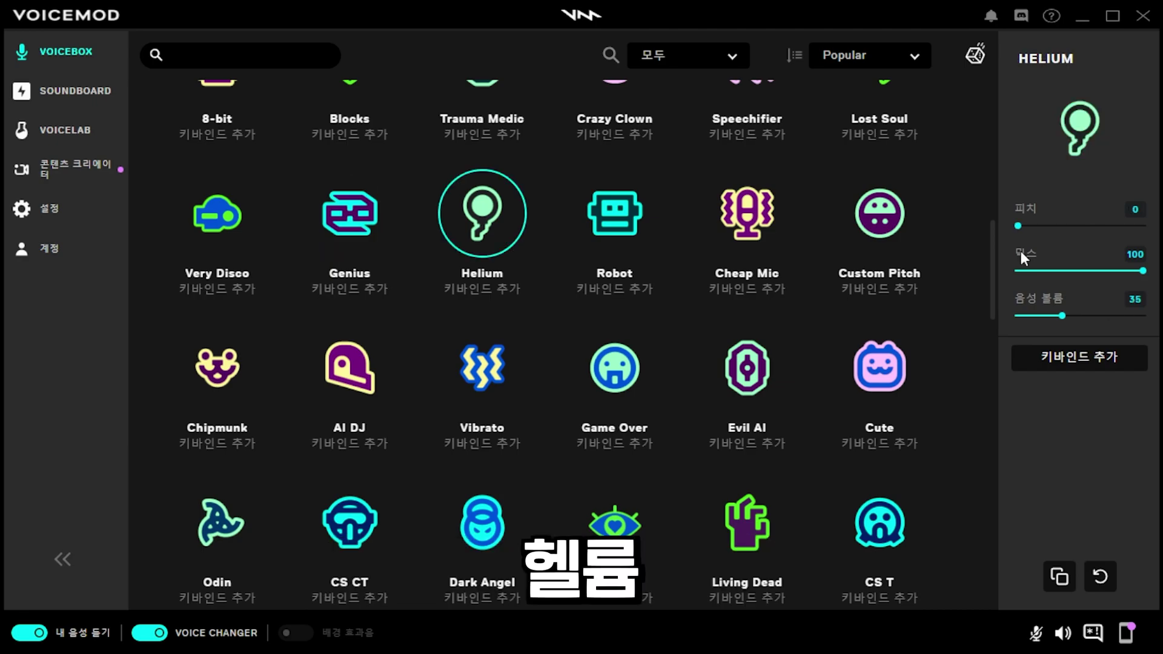
mouse_move(1023, 233)
mouse_down()
mouse_move(1147, 237)
mouse_move(1001, 229)
mouse_up()
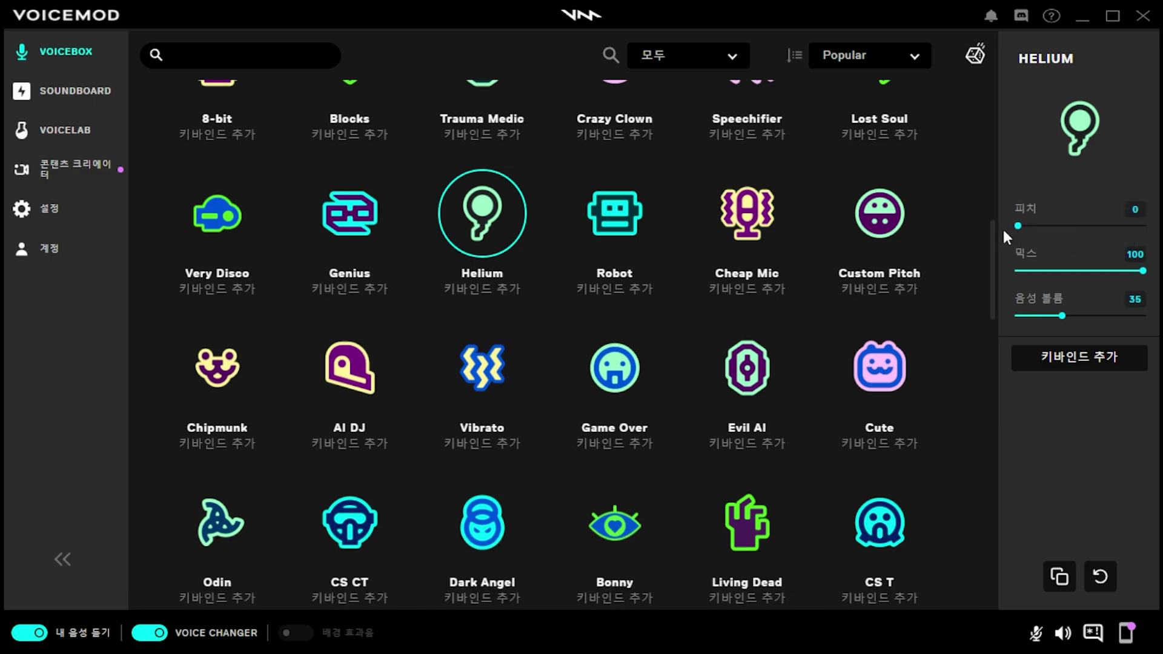
- Try the Robot voice, and select the Cheap Mic voice and test its distortion (왜곡) at 7
key(Right)
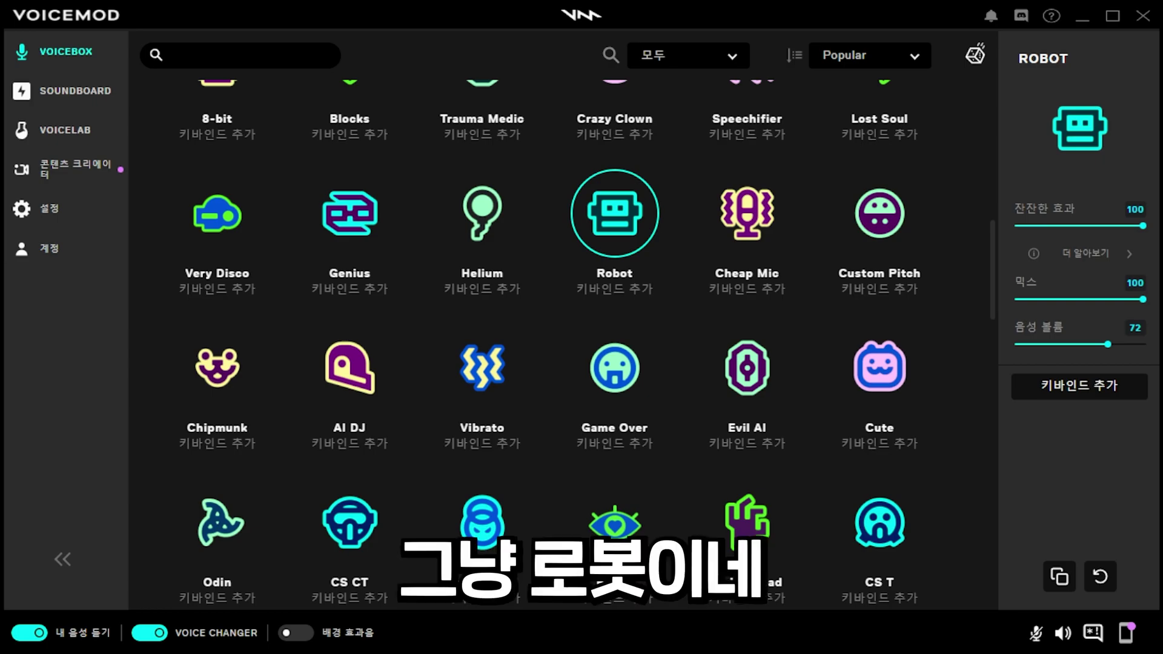
key(Right)
mouse_move(1010, 227)
mouse_down()
mouse_move(1145, 234)
mouse_move(1027, 241)
mouse_up()
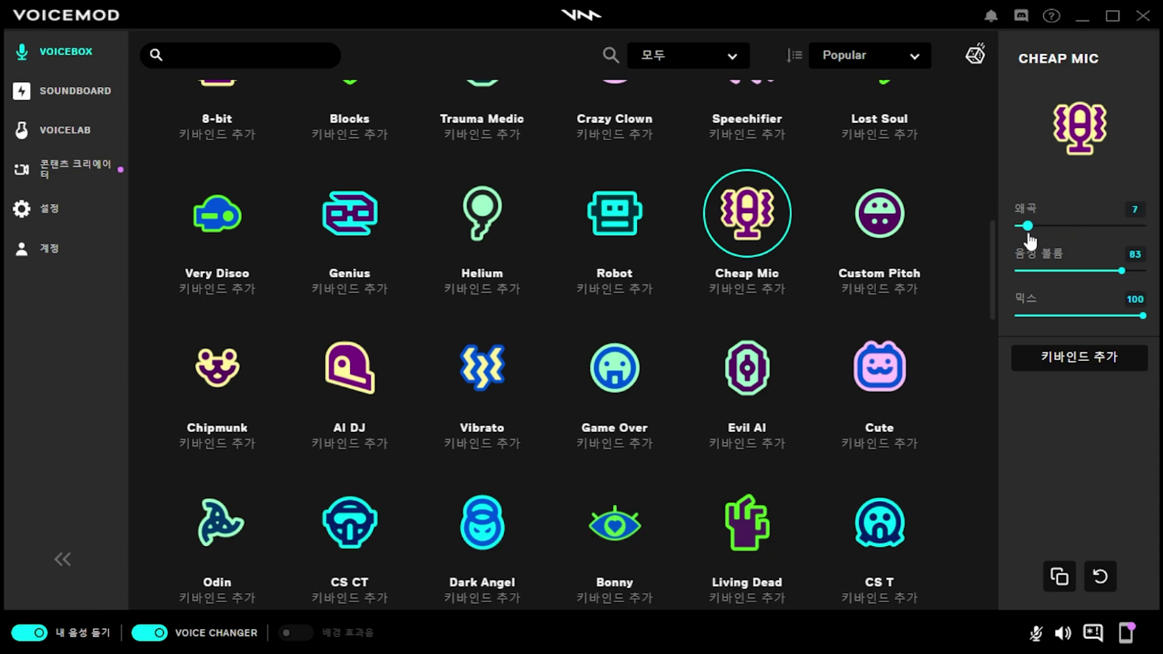
- Select the Custom Pitch voice and lower its pitch (피치), and test a higher pitch on the Chipmunk voice
key(Right)
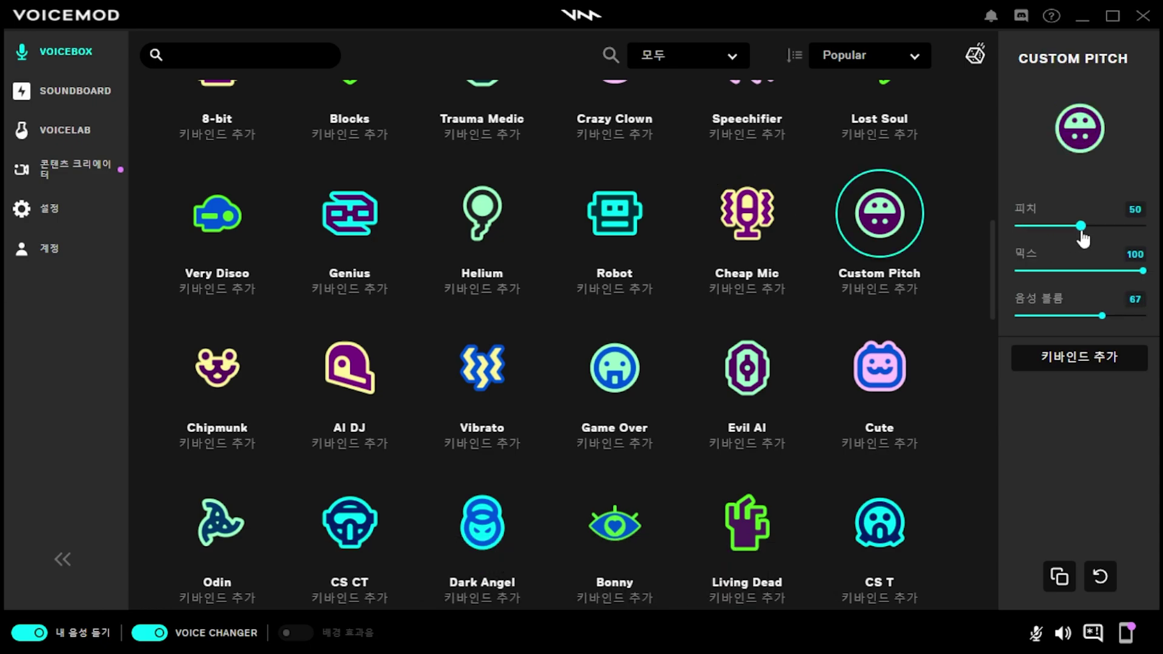
drag(1088, 241, 1043, 240)
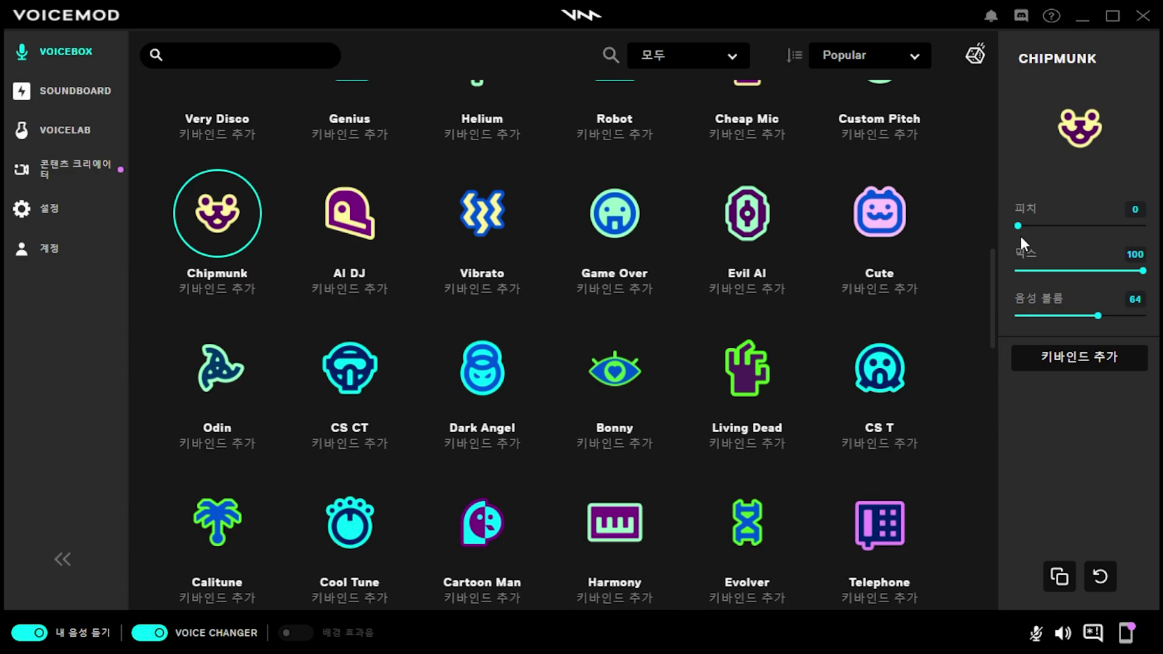
drag(1027, 233, 1135, 237)
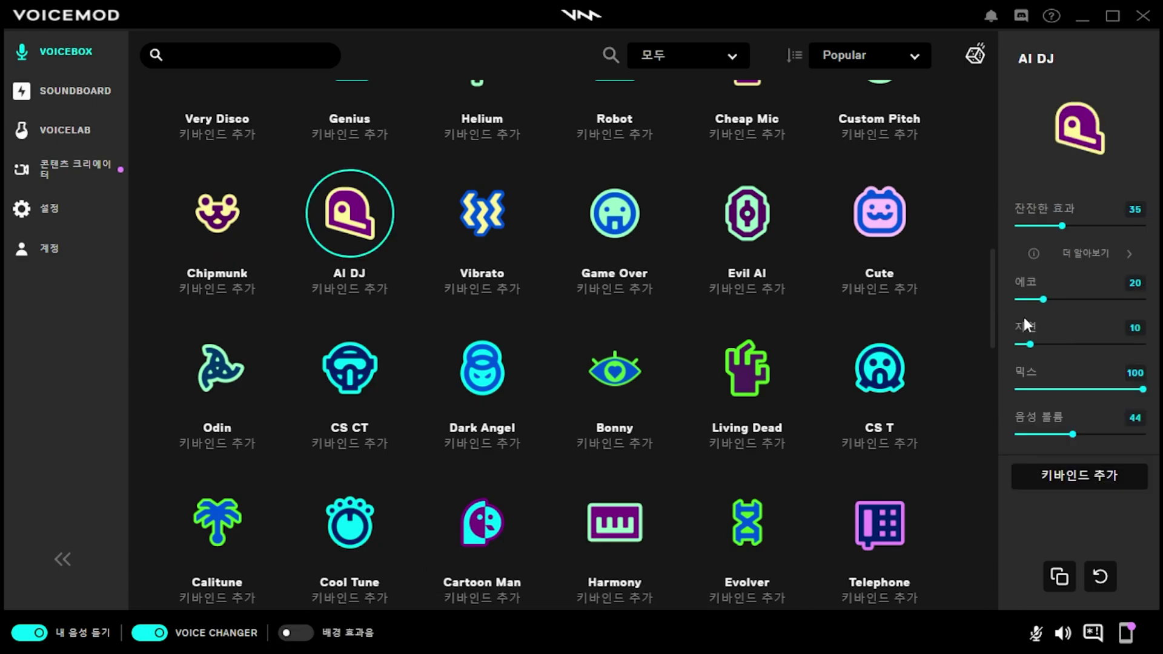
- Lower the AI DJ voice's echo (에코) and delay (지연), and set the Vibrato voice's speed (속도) to 100
mouse_move(1043, 299)
mouse_down()
mouse_move(1144, 302)
mouse_move(1019, 299)
mouse_up()
mouse_move(1029, 345)
mouse_down()
mouse_move(1143, 345)
mouse_move(1007, 351)
mouse_up()
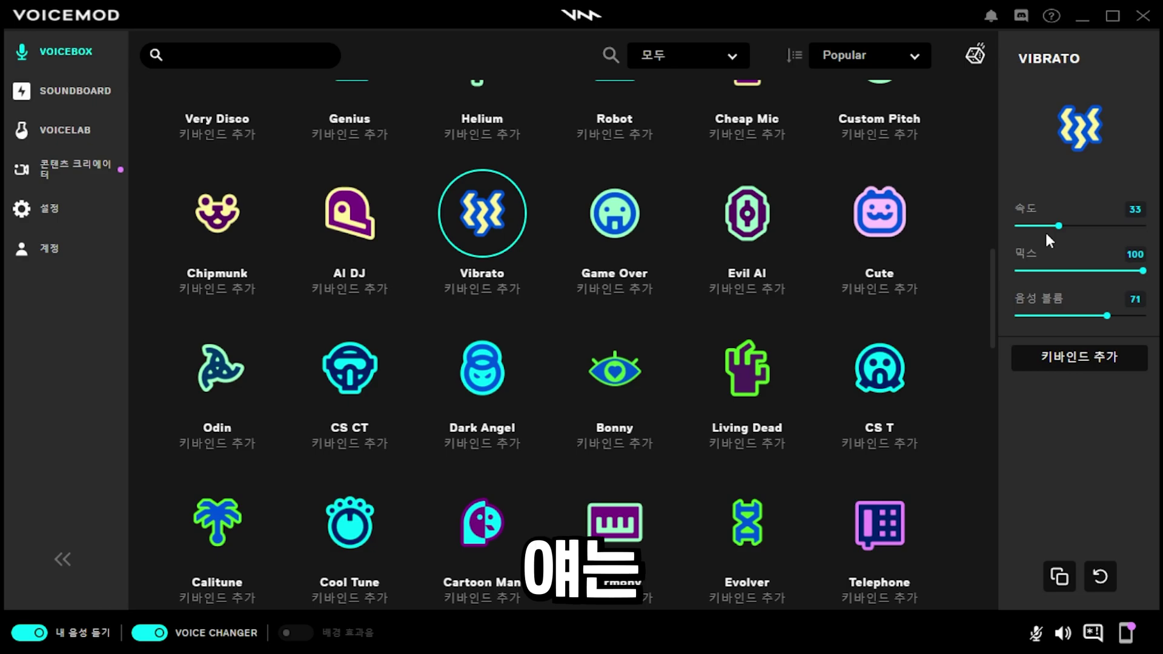
drag(1059, 226, 1147, 241)
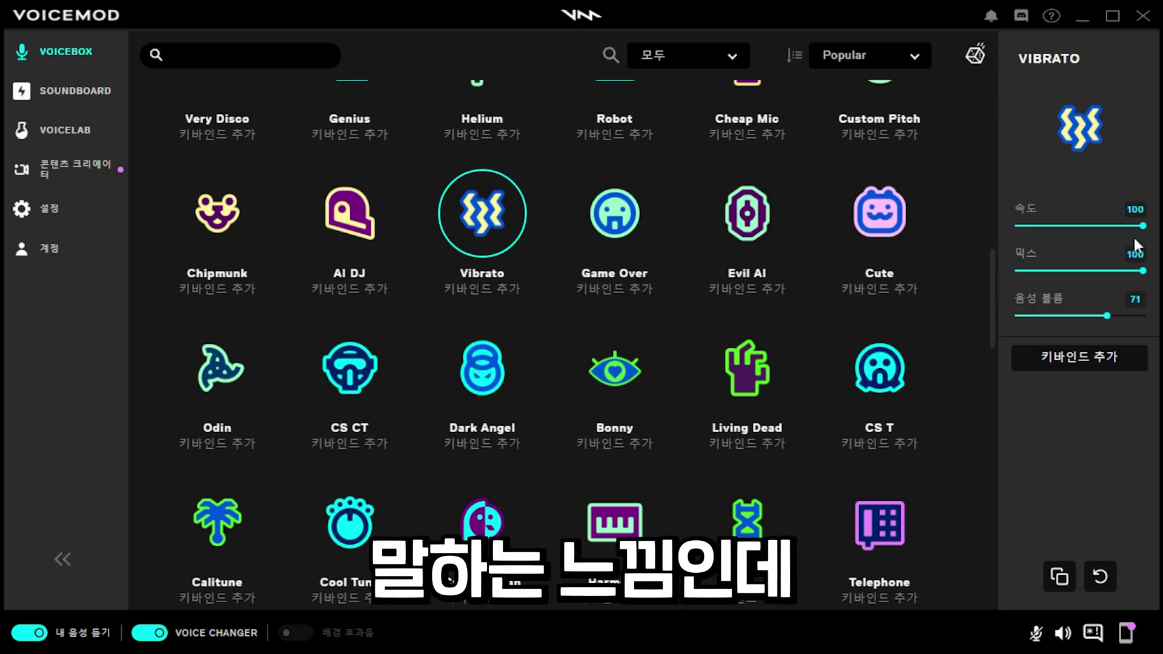
- Select the Game Over voice and lower its two pitch settings (피치 I and 피치 II)
key(Right)
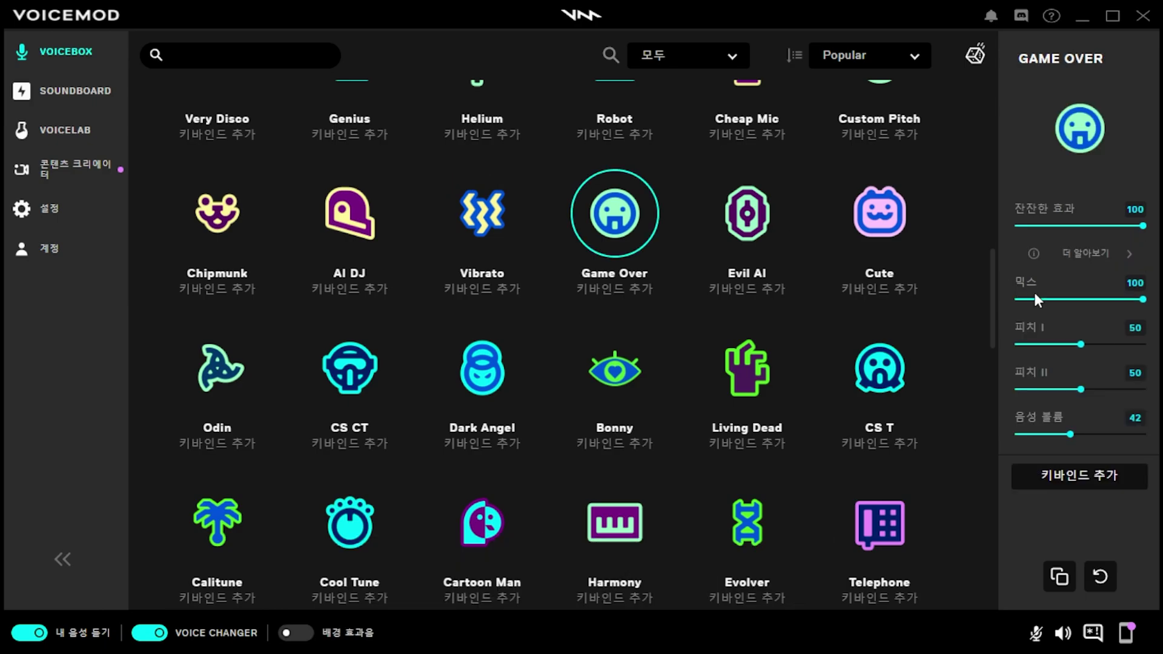
drag(1081, 344, 1003, 343)
drag(1098, 404, 997, 393)
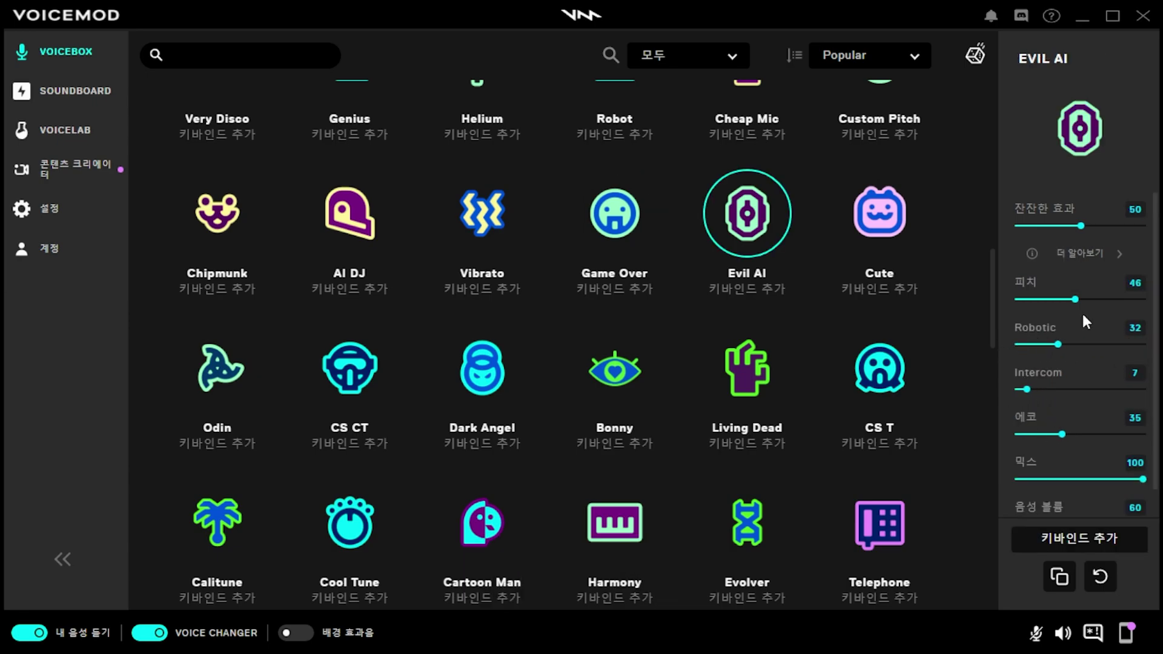
- Lower the Evil AI voice's pitch (피치), Robotic and Intercom settings, and raise the Cute voice's pitch
mouse_move(1077, 300)
mouse_down()
mouse_move(1143, 299)
mouse_move(1058, 299)
mouse_up()
drag(1060, 359, 1004, 351)
mouse_move(1032, 394)
mouse_down()
mouse_move(1135, 395)
mouse_move(1146, 406)
mouse_move(1018, 405)
mouse_up()
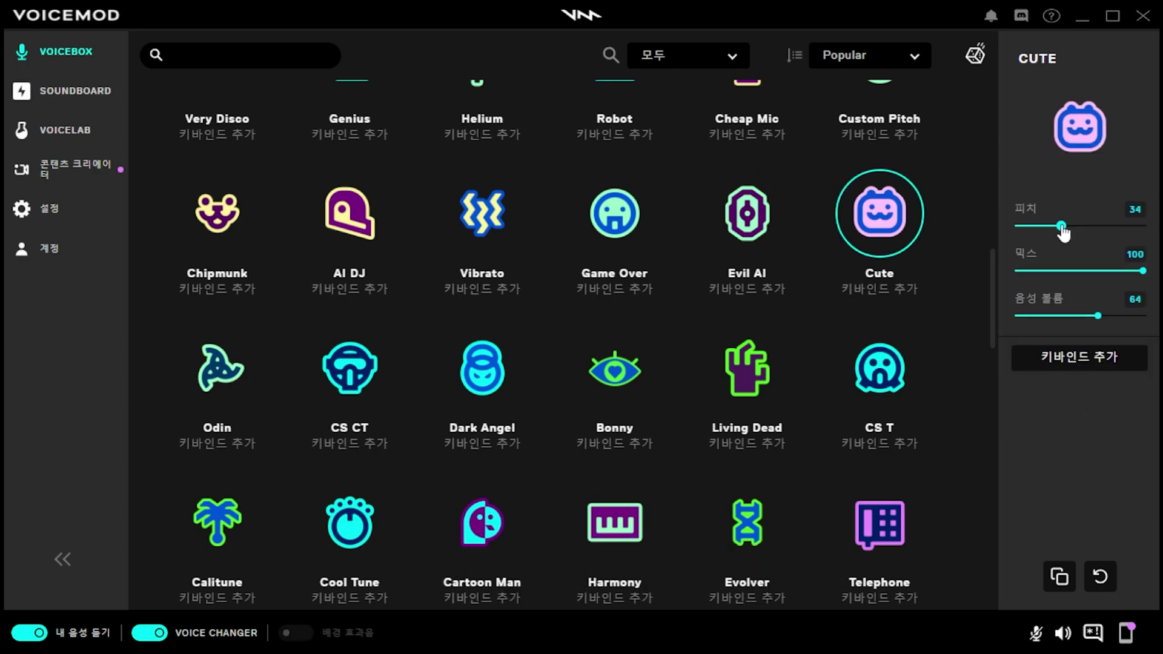
drag(1064, 228, 1140, 235)
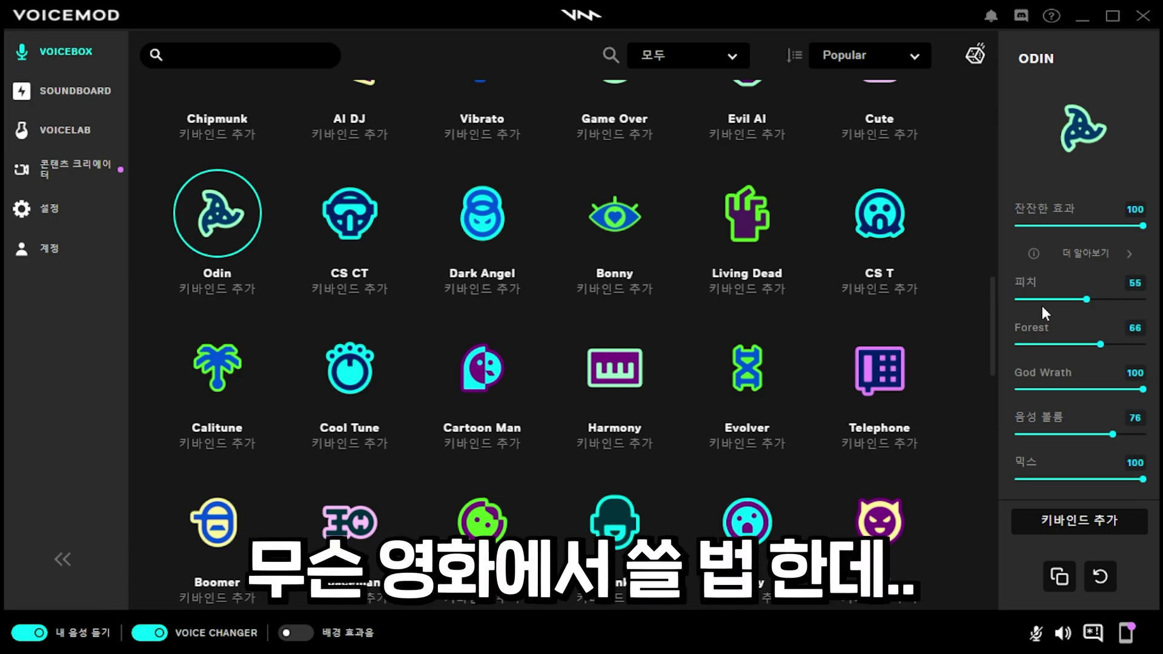
- Set the Odin voice's pitch (피치) to 48 and Forest to 18, and lower its God Wrath setting
mouse_move(1086, 299)
mouse_down()
mouse_move(1143, 299)
mouse_move(1077, 299)
mouse_up()
drag(1099, 344, 1040, 344)
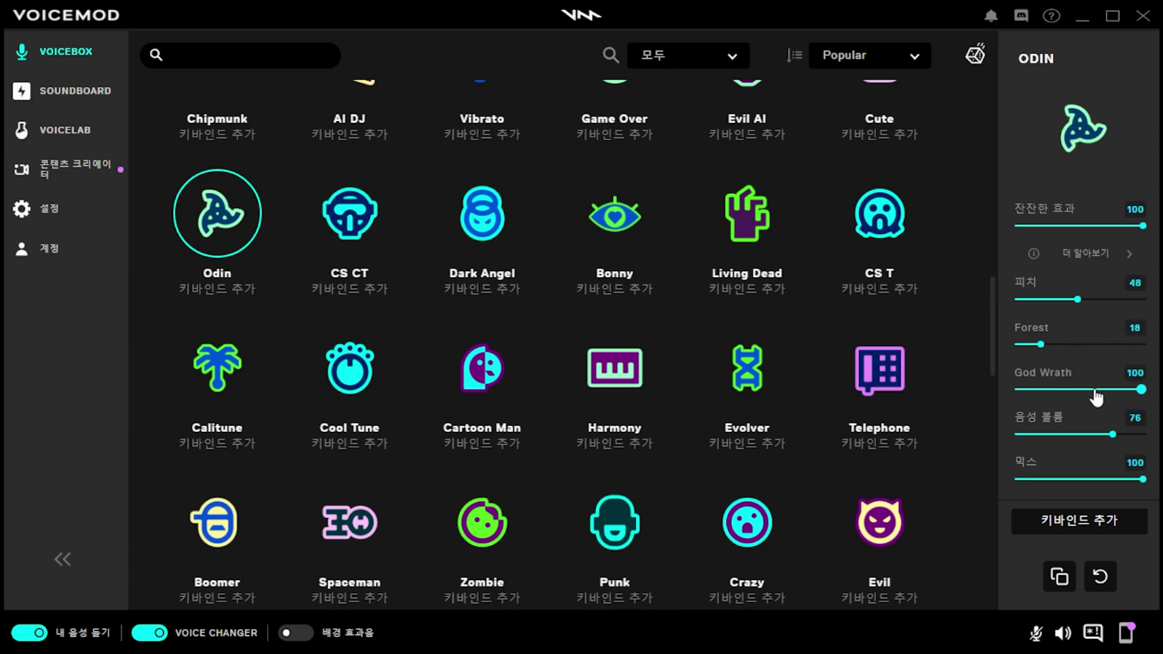
drag(1138, 390, 1065, 391)
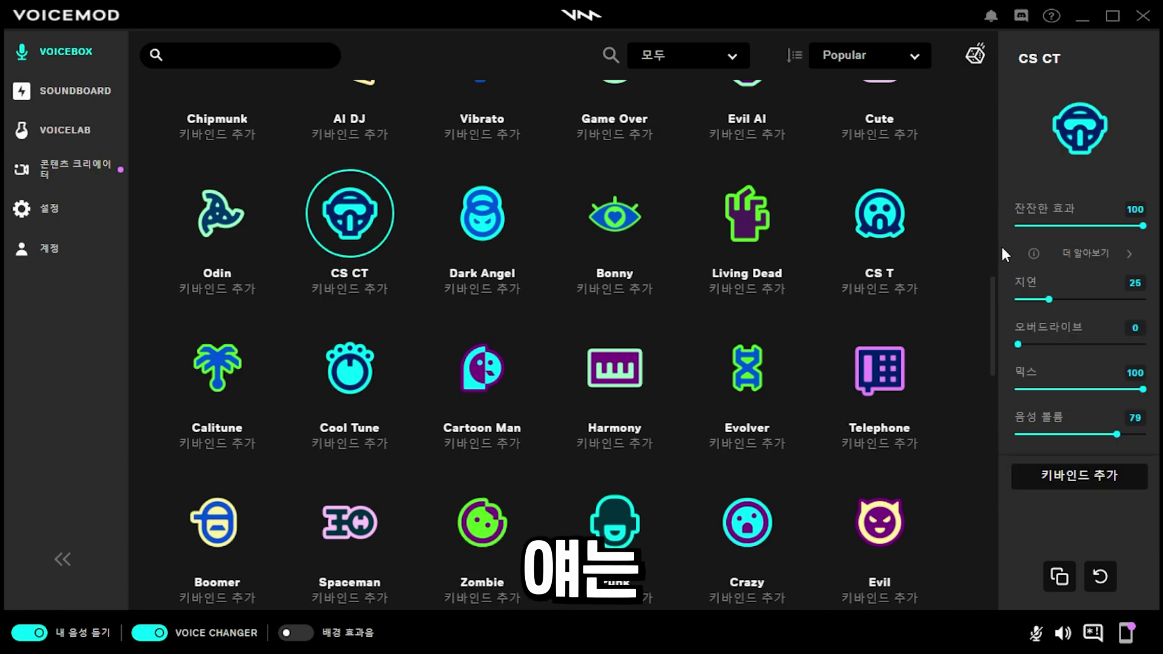
- Raise the CS CT voice's delay (지연) and overdrive (오버드라이브) to the maximum, and test the Dark Angel voice's pitch (피치)
drag(1048, 299, 1142, 300)
drag(1018, 344, 1142, 345)
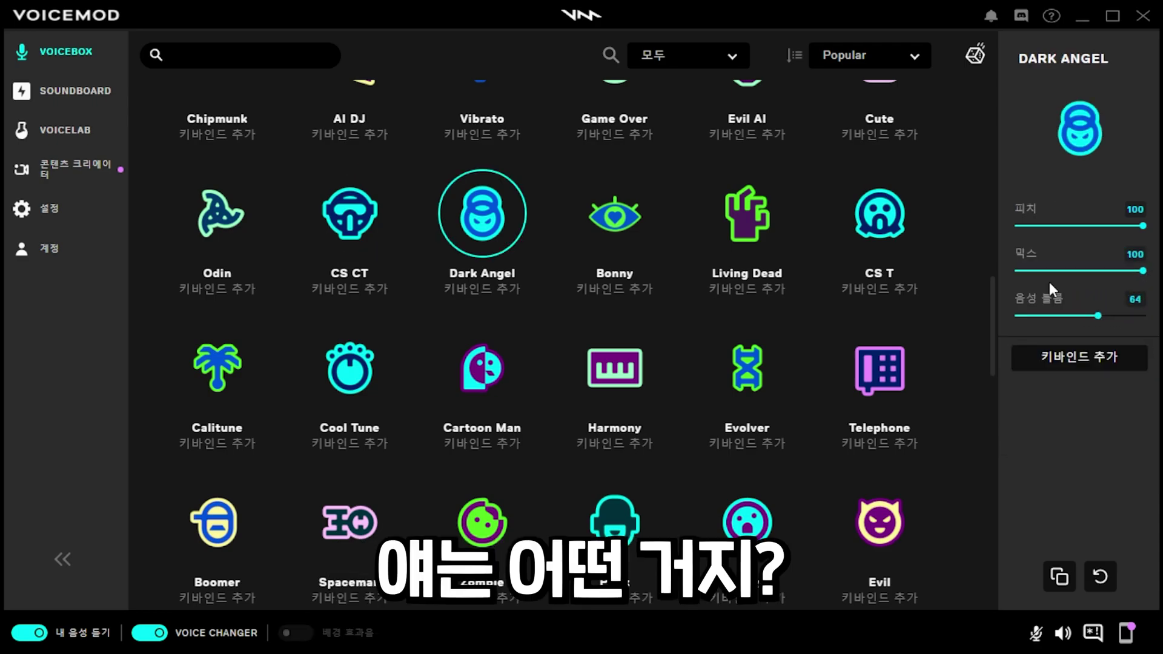
mouse_move(1142, 226)
mouse_down()
mouse_move(1020, 229)
mouse_move(1149, 235)
mouse_up()
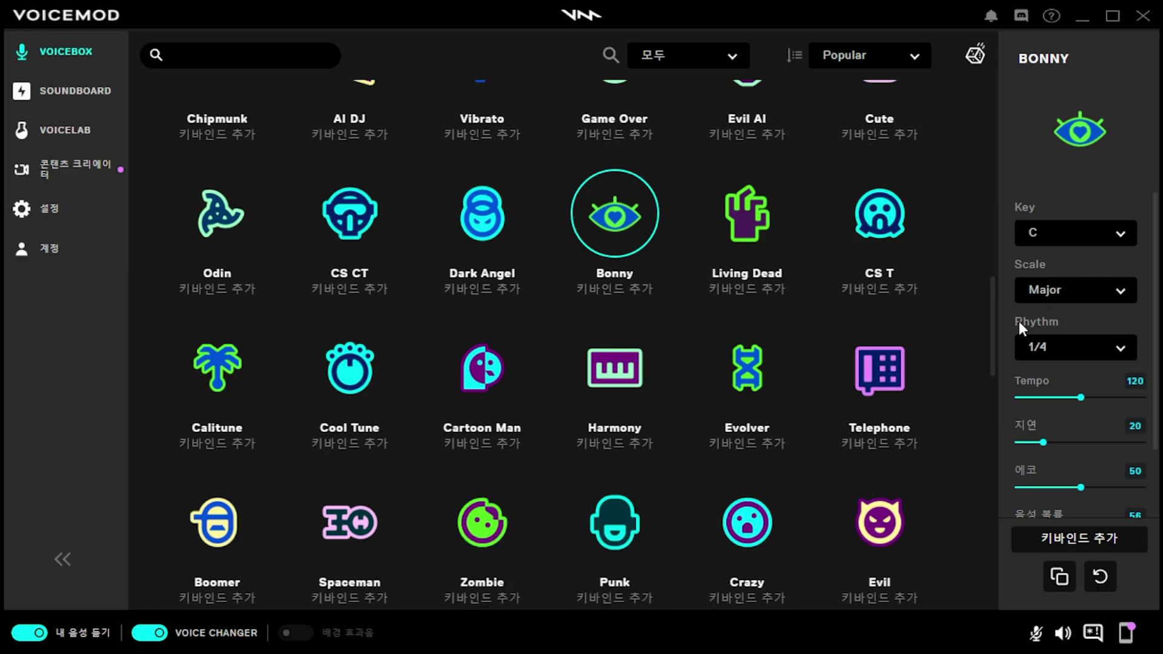
- Check the Bonny voice's Key and Scale options, and set its Rhythm to 1/8T
click(1061, 239)
click(1080, 237)
click(1097, 297)
click(1099, 293)
click(1098, 345)
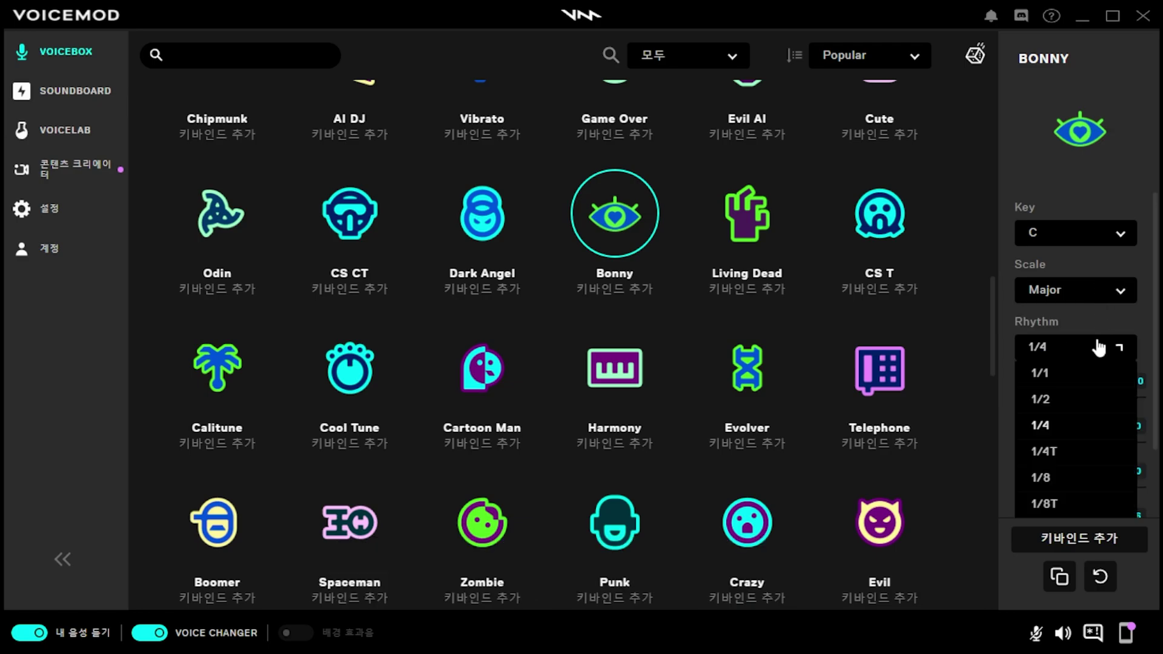
click(1087, 504)
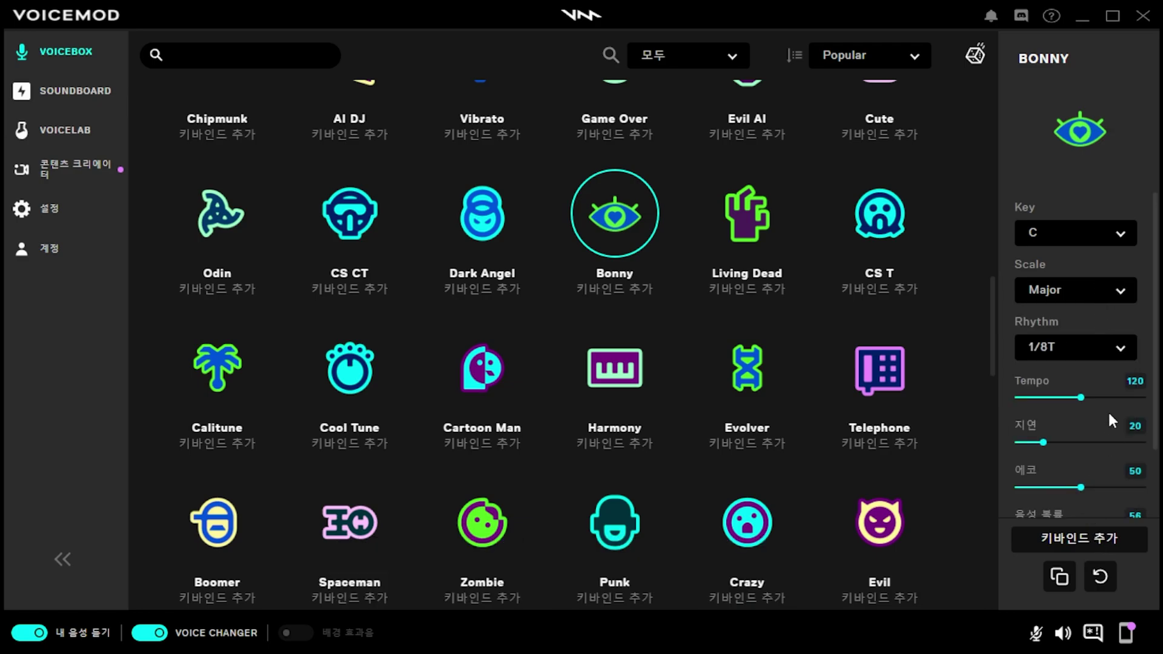
- Set the Bonny voice's Tempo to 200 and its delay (지연) and echo (에코) to 100
drag(1089, 399, 1156, 405)
drag(1050, 443, 1147, 444)
drag(1081, 487, 1153, 475)
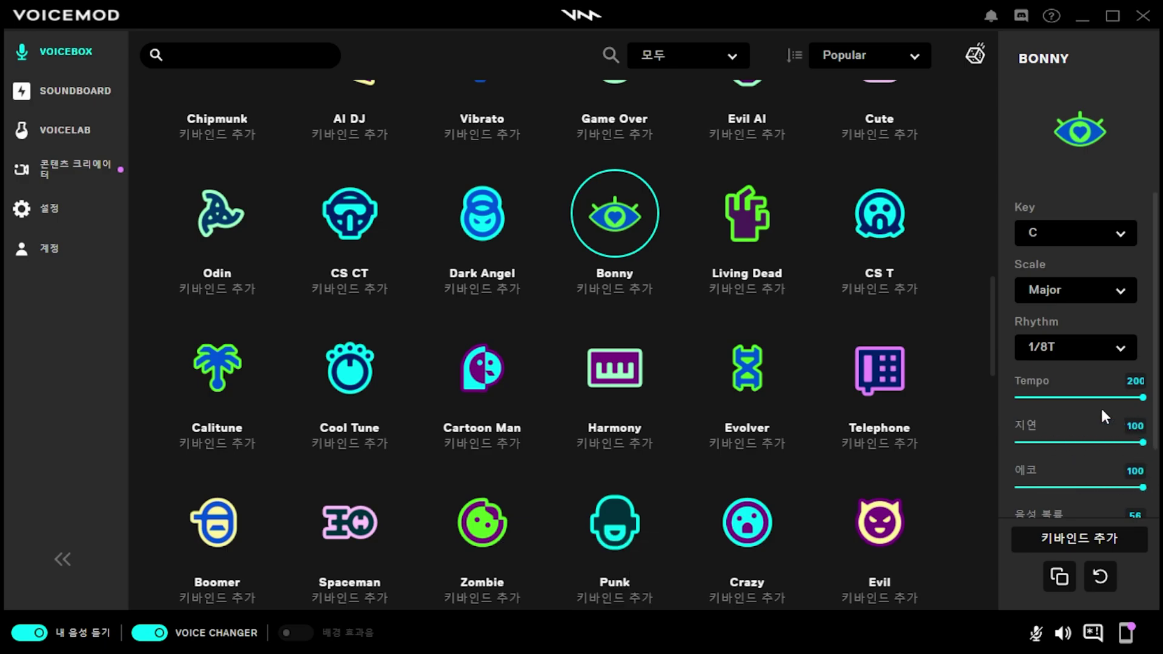
- Set the Living Dead voice's Location to Streets and Rot and Corruption to 91, and lower the CS T voice's style (스타일)
key(Right)
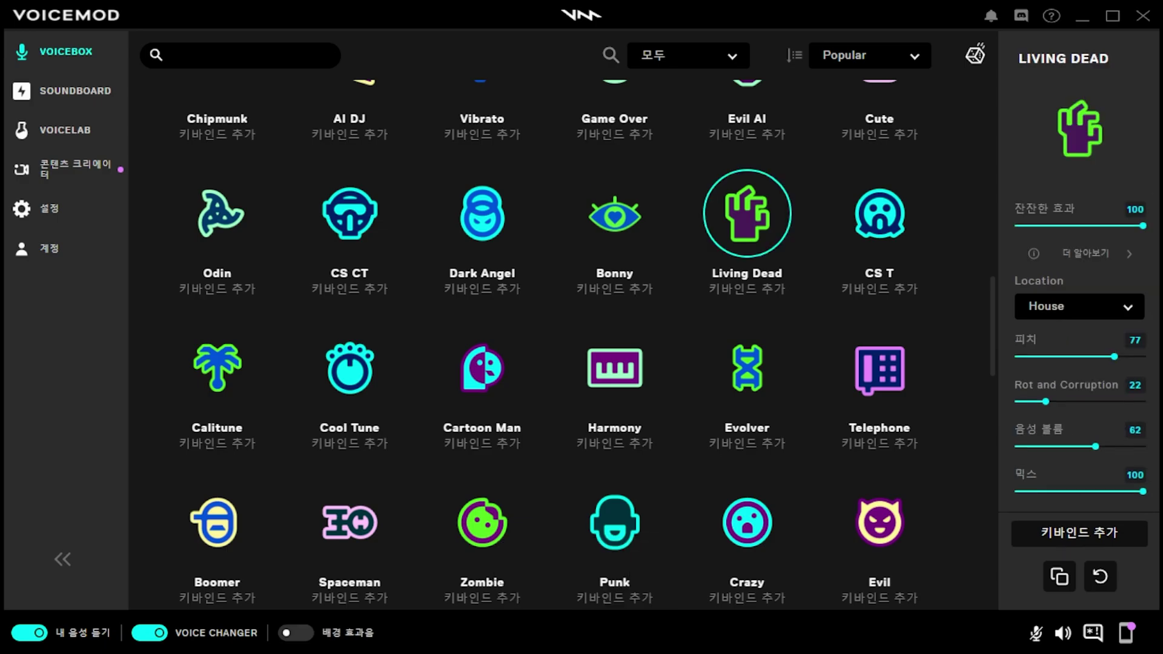
click(1072, 315)
click(1070, 358)
drag(1067, 403, 1131, 402)
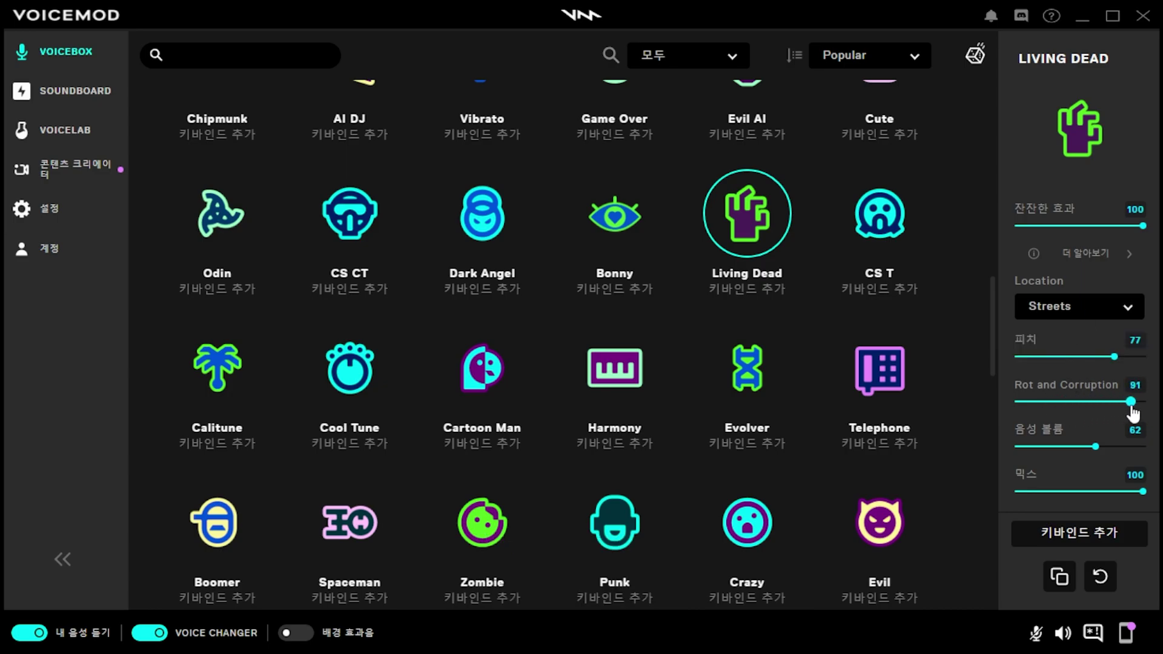
key(Right)
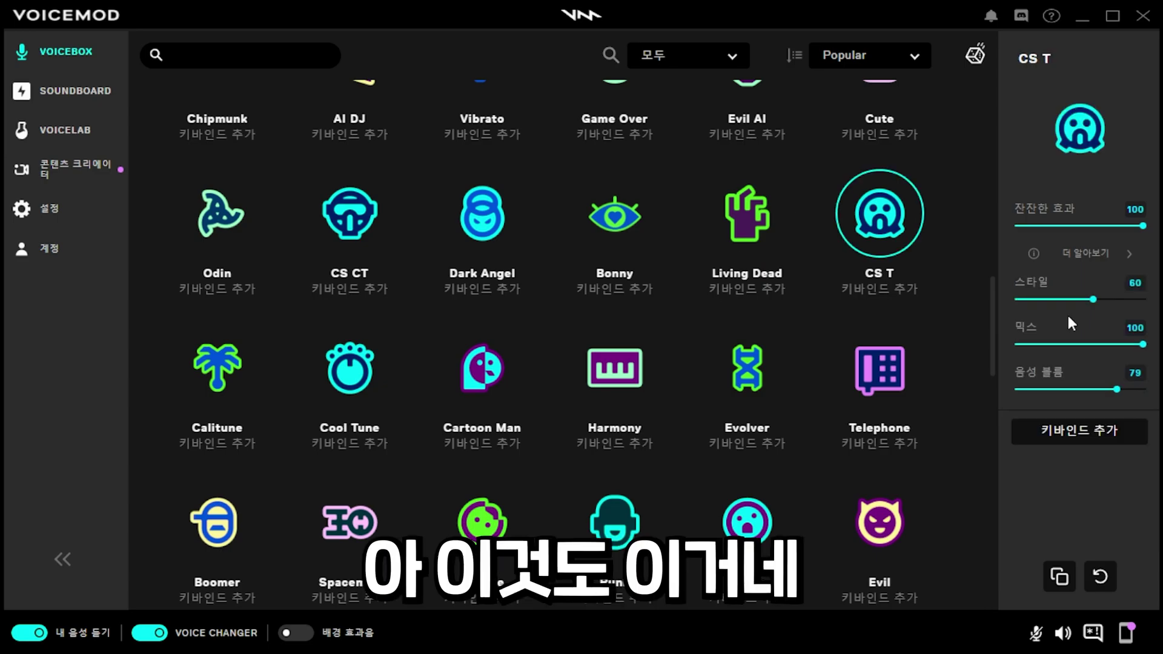
drag(1092, 299, 1005, 304)
- Select the Calitune voice, keep its Key at C, and set its Rhythm to 1/16
key(Right)
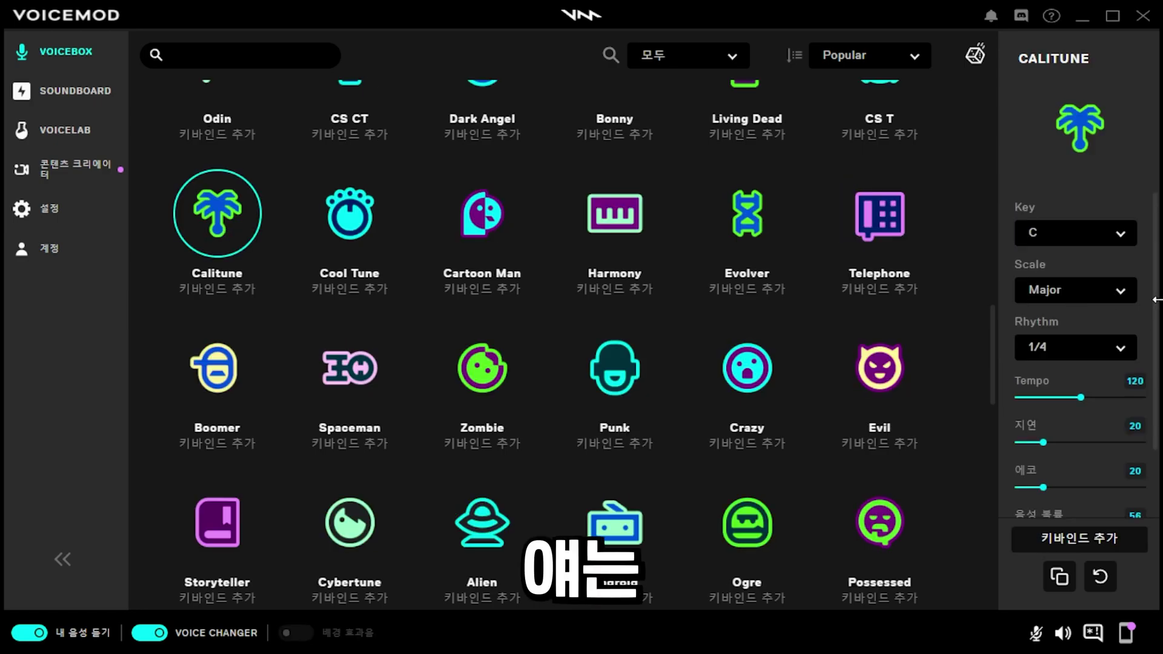
scroll(1154, 315, down, 2)
scroll(1147, 372, up, 2)
click(1084, 218)
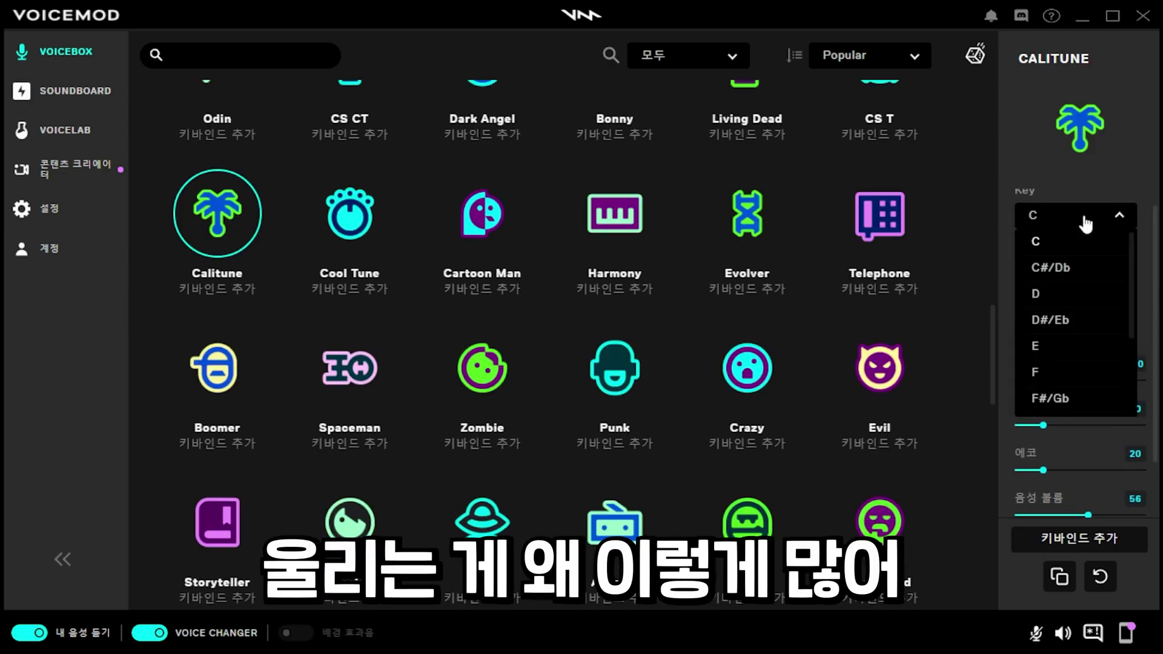
click(1084, 242)
click(1066, 330)
click(1061, 514)
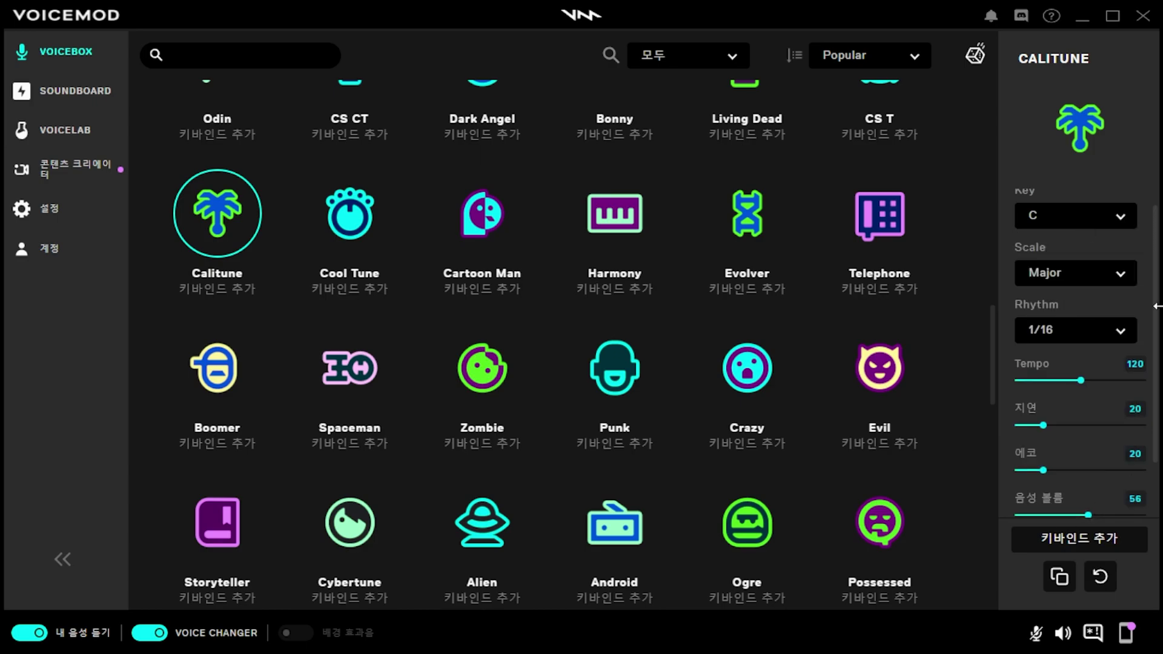
- Set the Calitune voice's Tempo to 200 and raise its delay (지연) and echo (에코) to the maximum
scroll(1158, 371, down, 1)
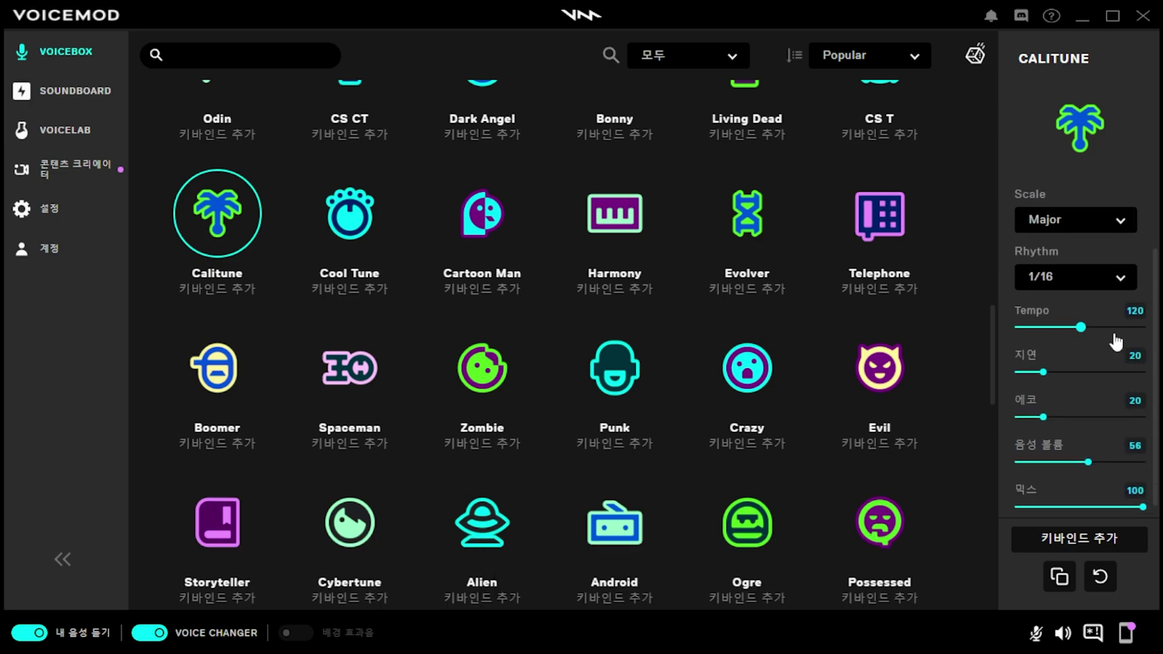
drag(1098, 330, 1146, 328)
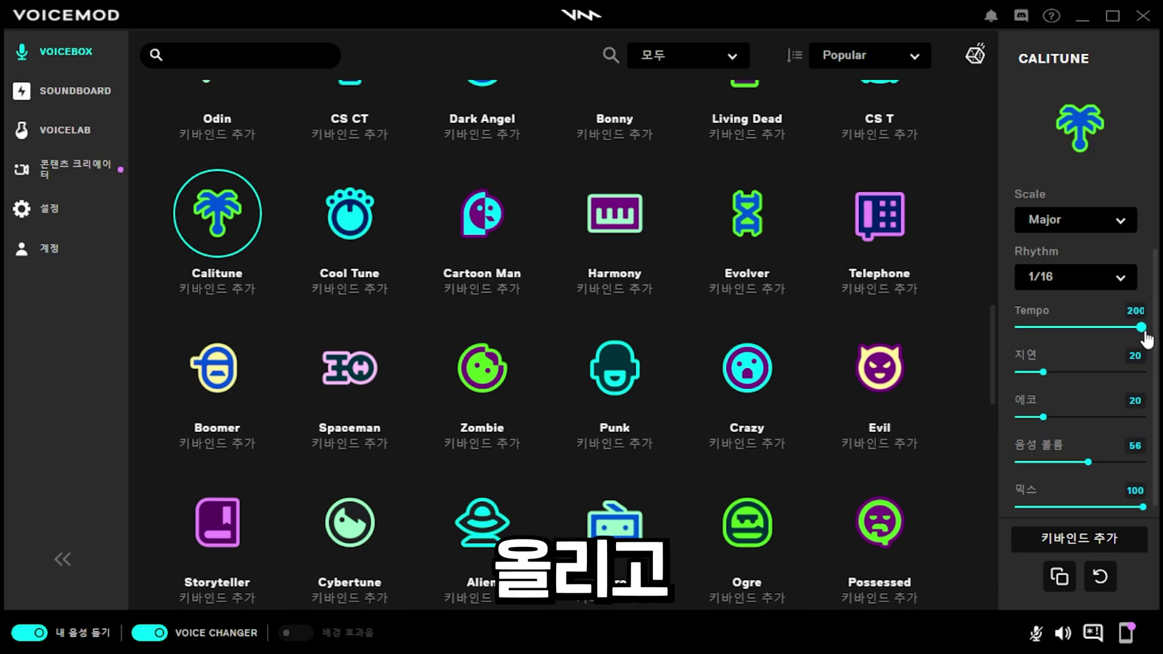
drag(1043, 372, 1144, 373)
drag(1053, 418, 1145, 418)
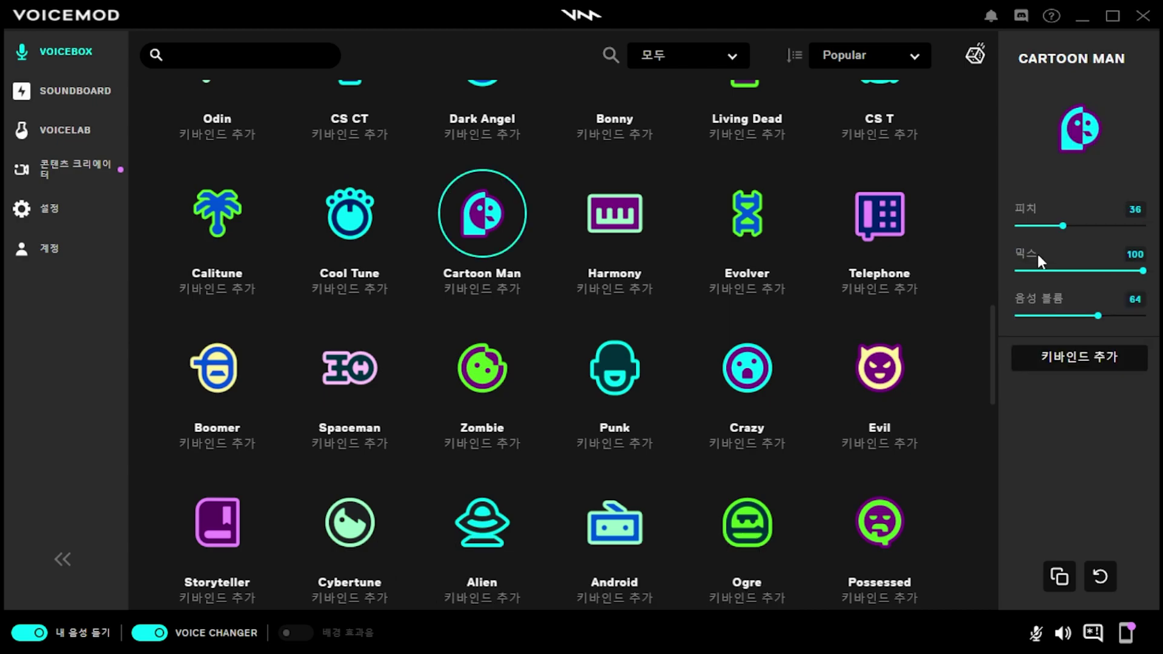
- Lower the Cartoon Man voice's pitch (피치), and test an effect setting on the Evolver voice
drag(1064, 234, 1033, 237)
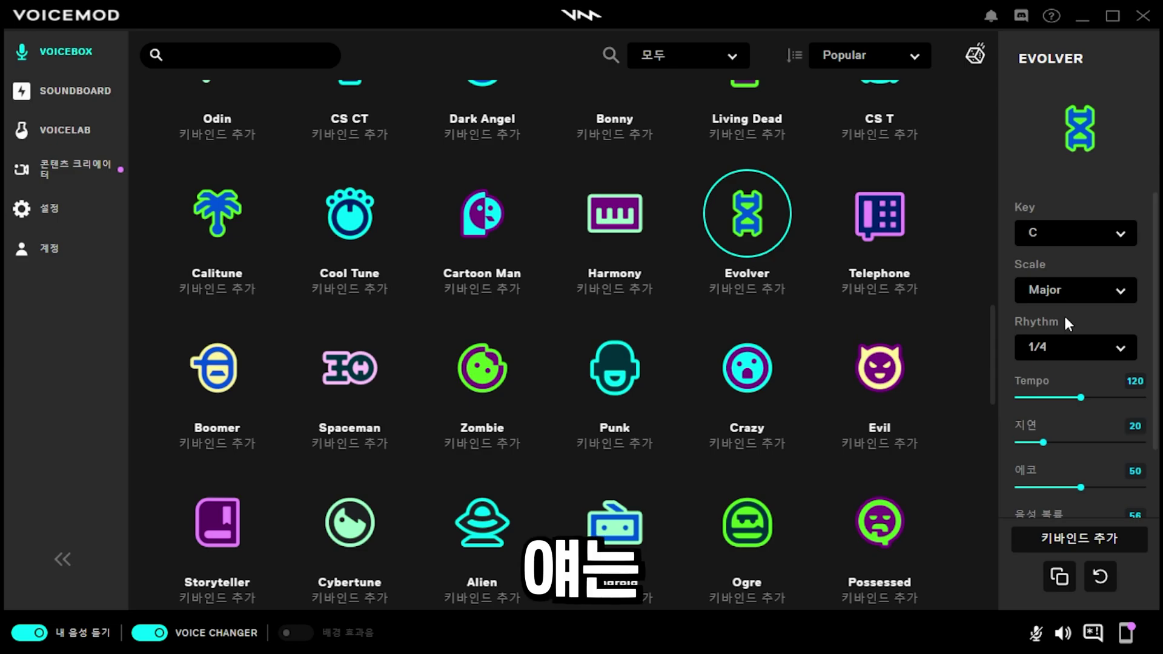
scroll(1126, 339, down, 2)
drag(1121, 460, 1046, 460)
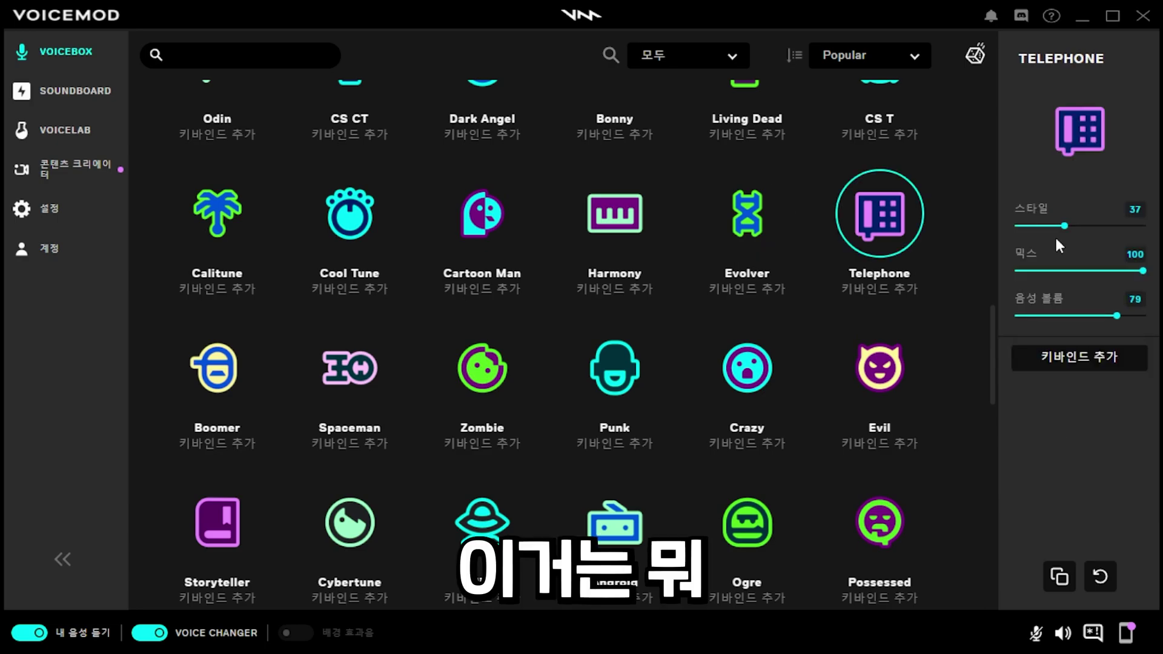
- Lower the Telephone voice's style (스타일) and the Boomer voice's pitch (피치), and raise the Spaceman voice's overdrive (오버드라이브)
drag(1064, 225, 1001, 226)
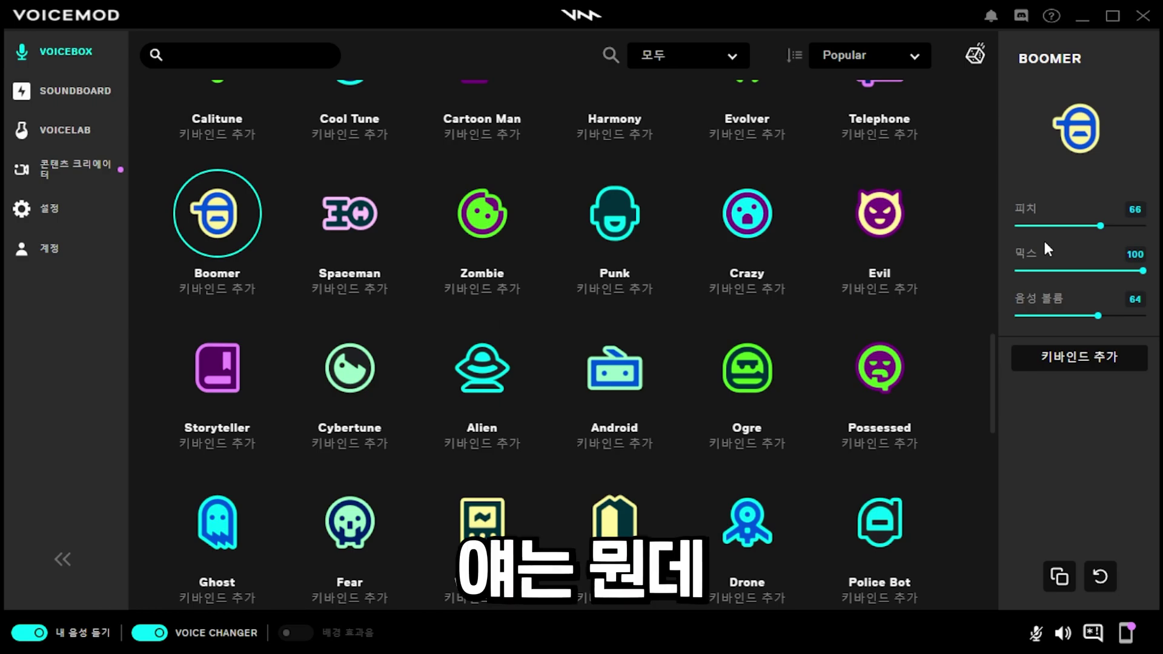
drag(1100, 226, 1034, 233)
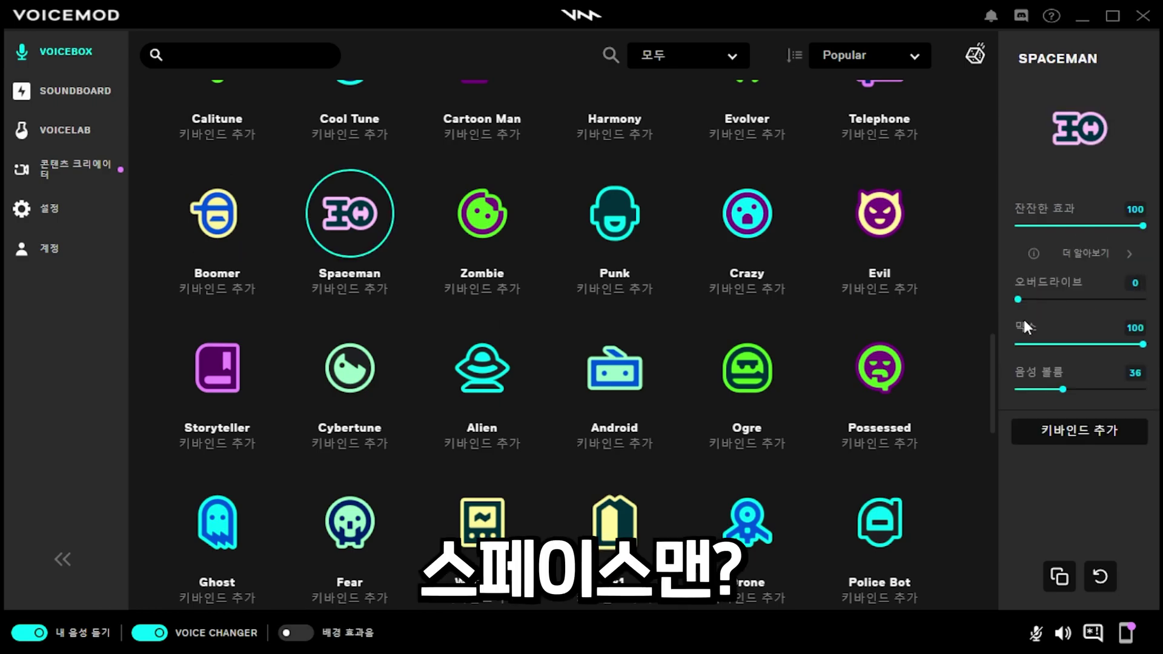
drag(1039, 308, 1067, 306)
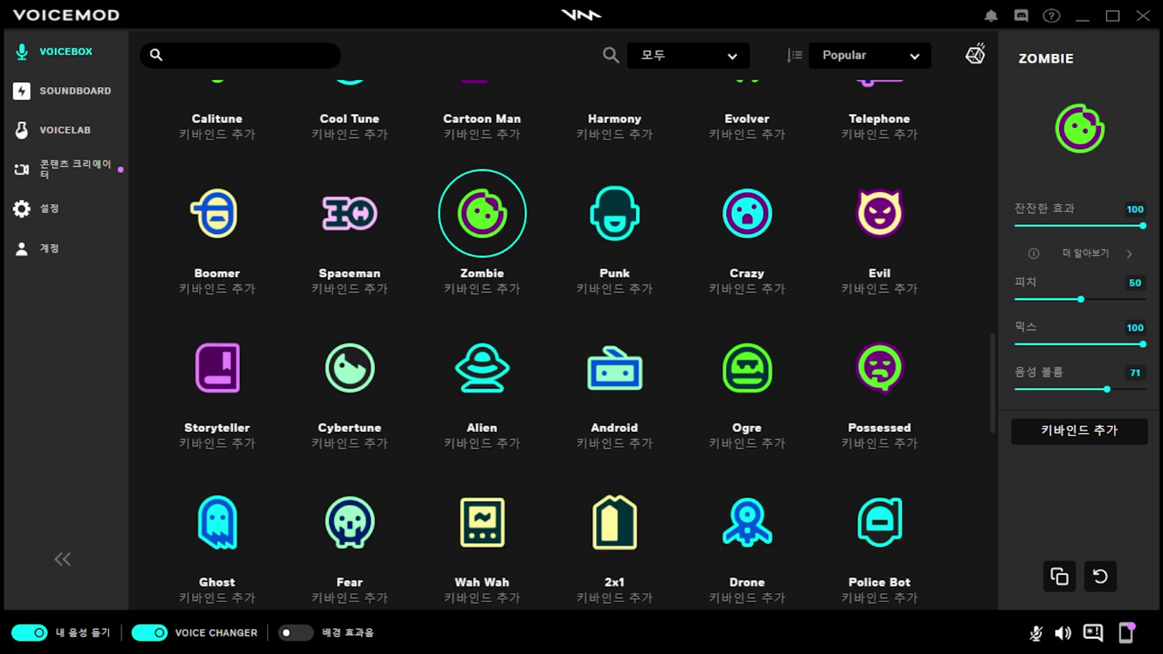
- Select the Punk, Crazy and Evil voices in turn, and raise the Evil voice's pitch (피치)
click(615, 213)
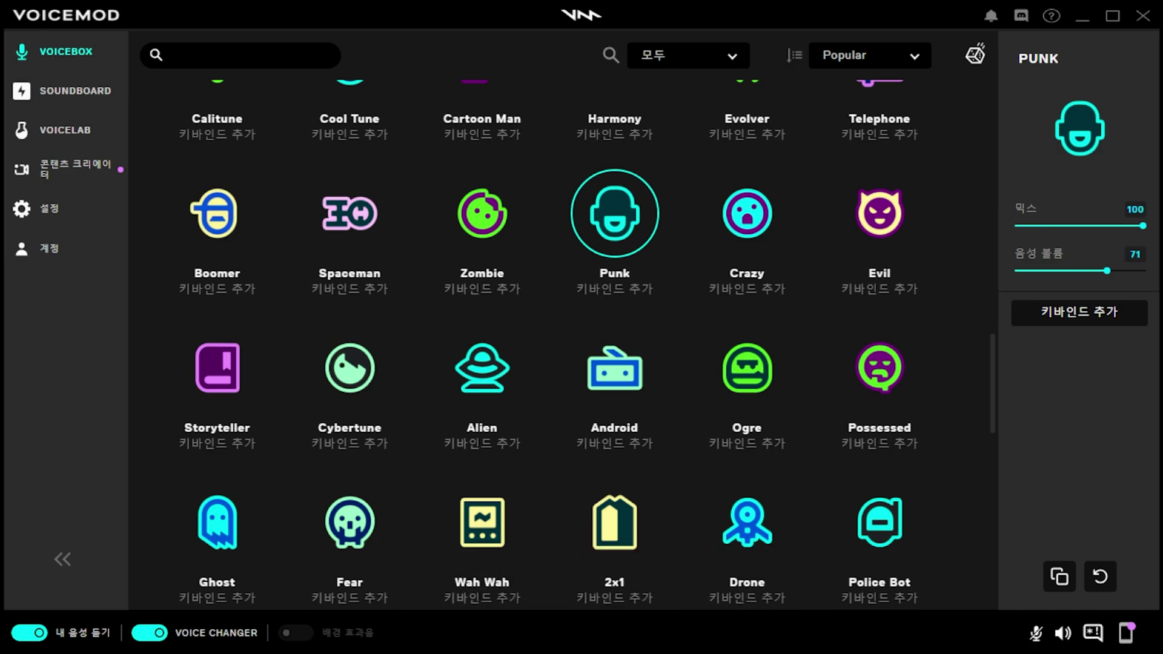
click(747, 214)
mouse_move(1019, 227)
mouse_down()
mouse_move(1143, 234)
mouse_move(1021, 241)
mouse_up()
click(880, 214)
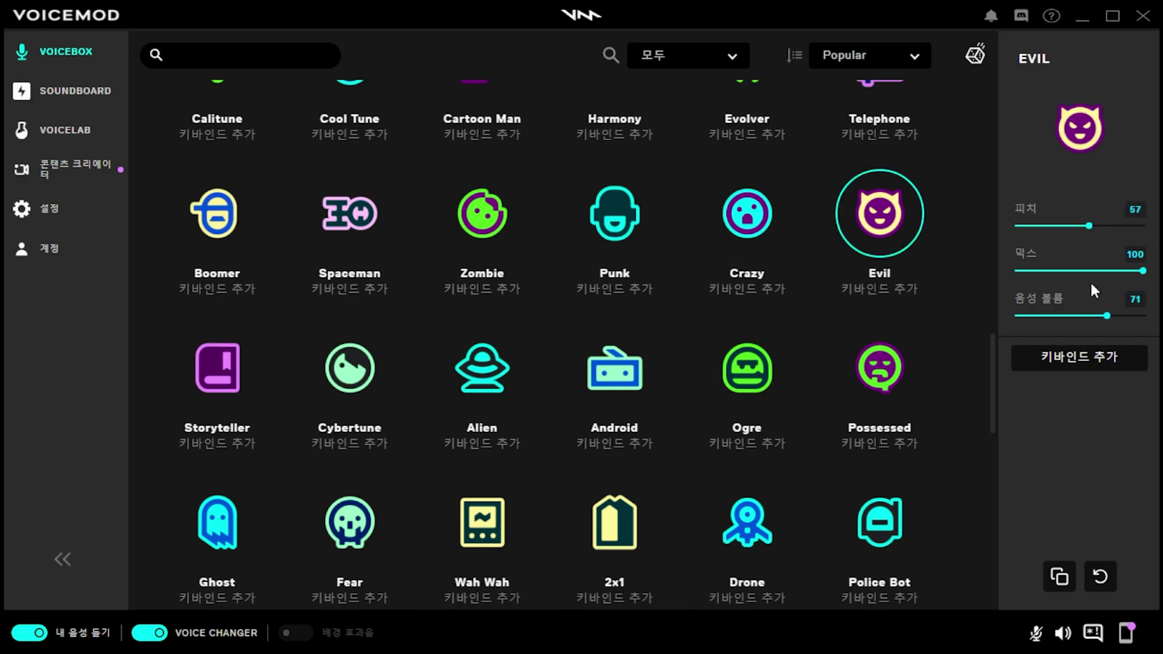
mouse_move(1088, 226)
mouse_down()
mouse_move(1134, 227)
mouse_move(1117, 227)
mouse_up()
- Select the Storyteller voice, set its Skin to Happy, and lower its pitch (피치) and echo (에코) to the minimum
key(Right)
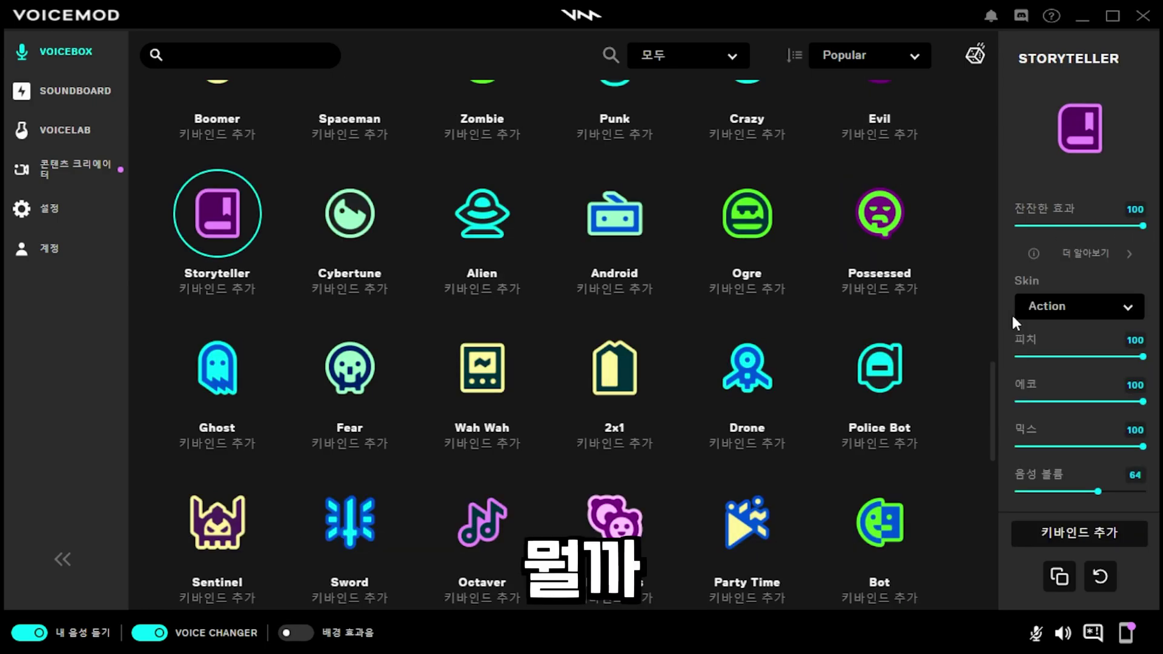
click(1073, 362)
click(1084, 309)
click(1075, 386)
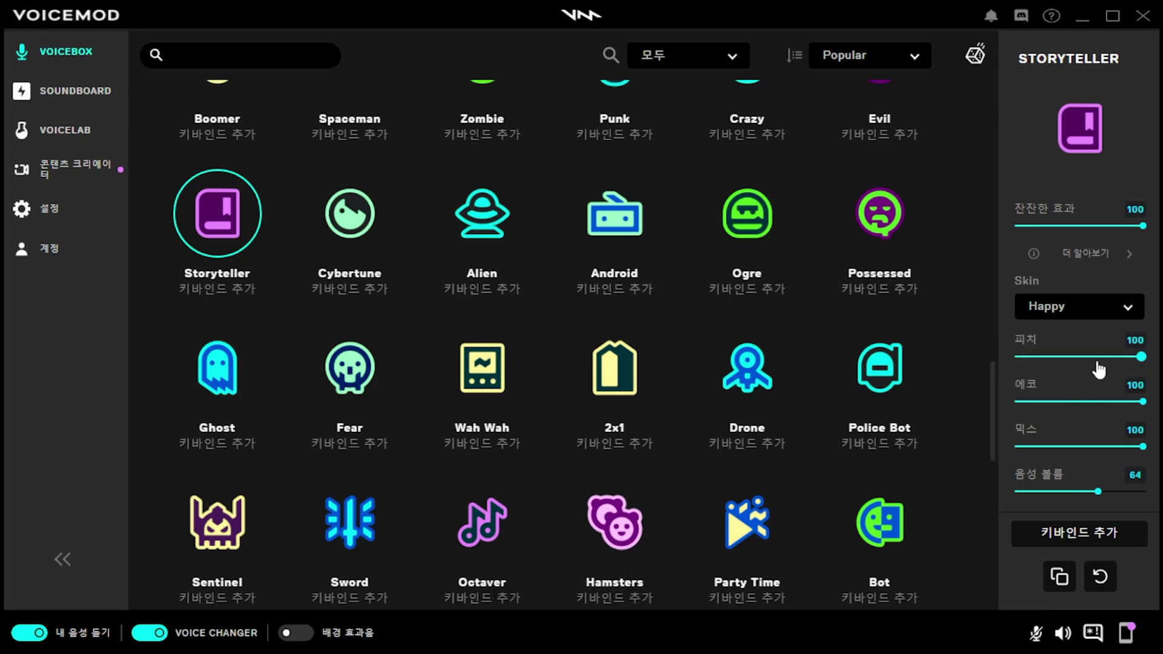
drag(1142, 356, 1012, 356)
drag(1112, 405, 1026, 404)
drag(1027, 405, 1012, 404)
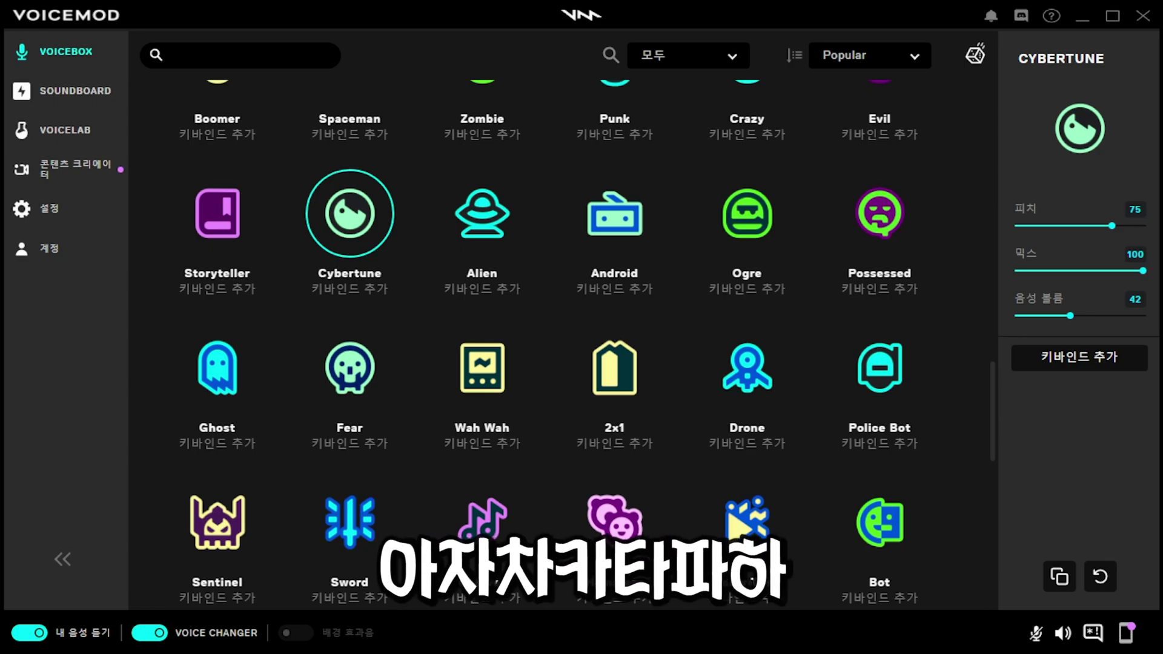
- Select the Alien, Android, Ogre and Possessed voices in turn, testing the Ogre's pitch (피치) and the Possessed voice's style (스타일)
click(482, 214)
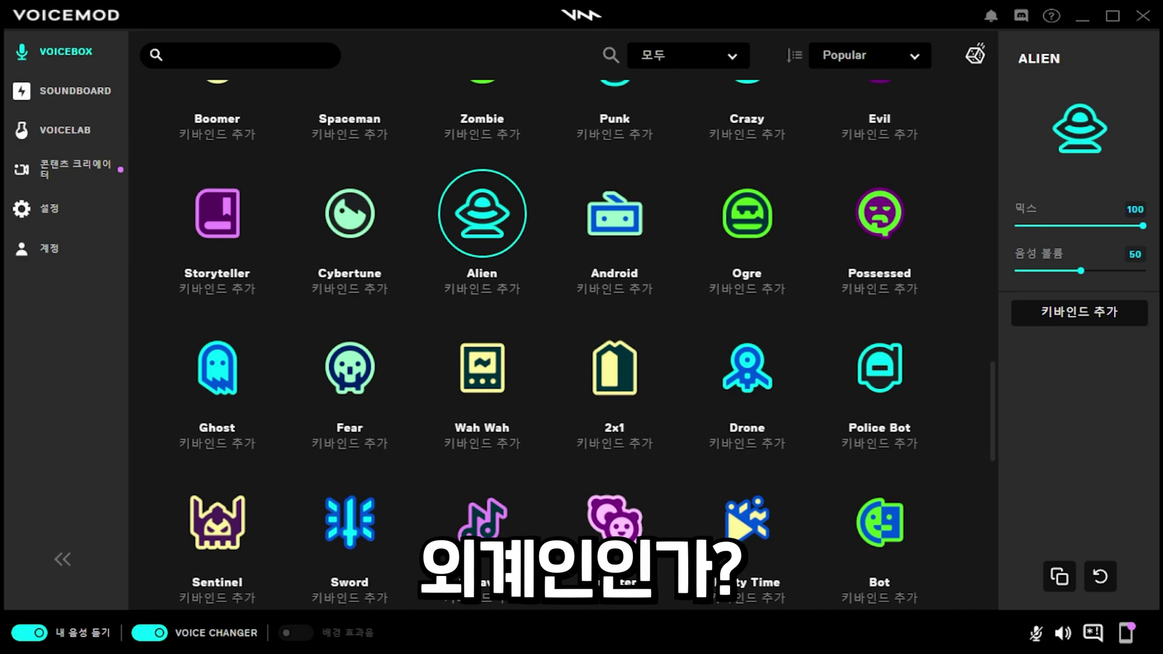
click(614, 213)
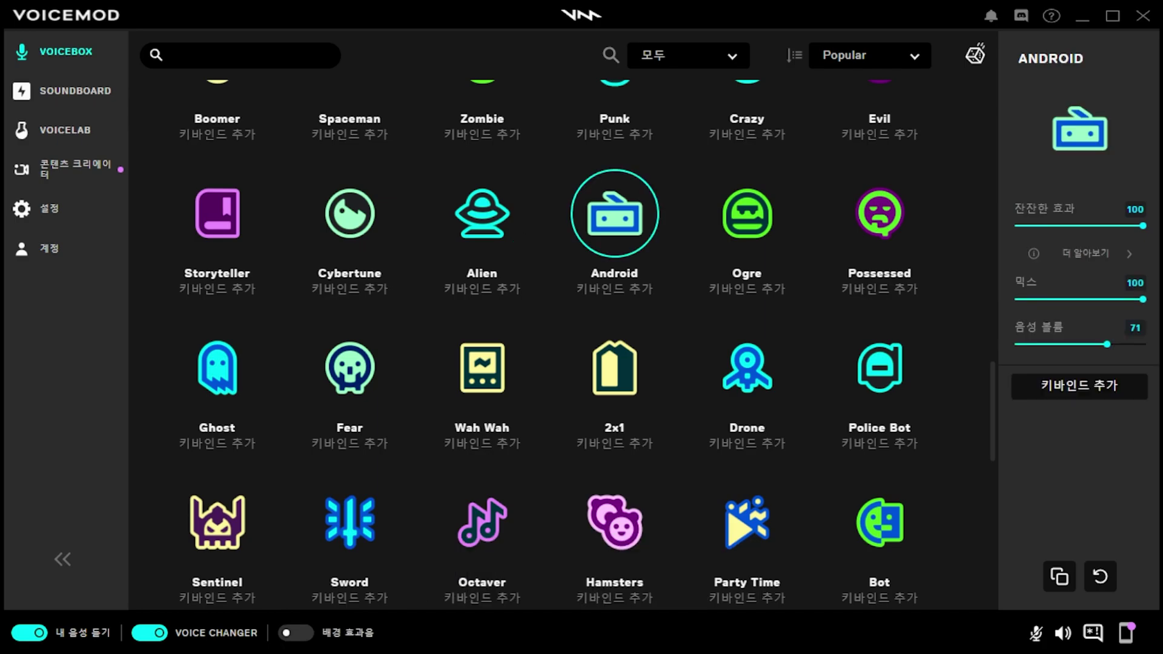
click(746, 213)
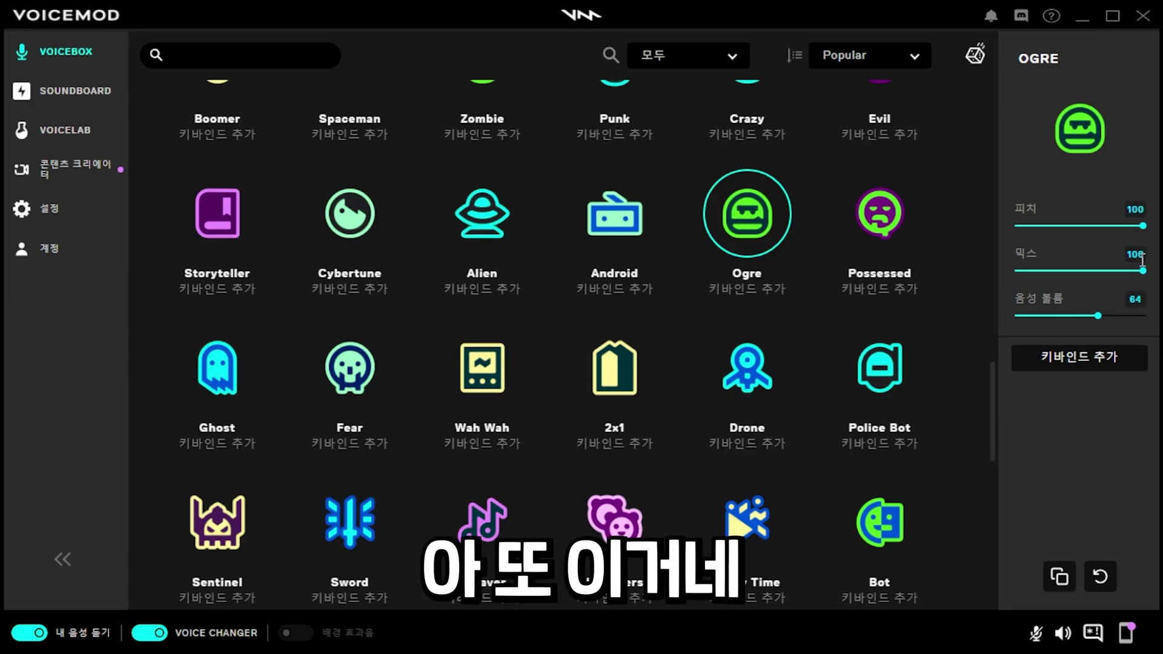
mouse_move(1142, 228)
mouse_down()
mouse_move(1028, 235)
mouse_move(1142, 234)
mouse_up()
key(Right)
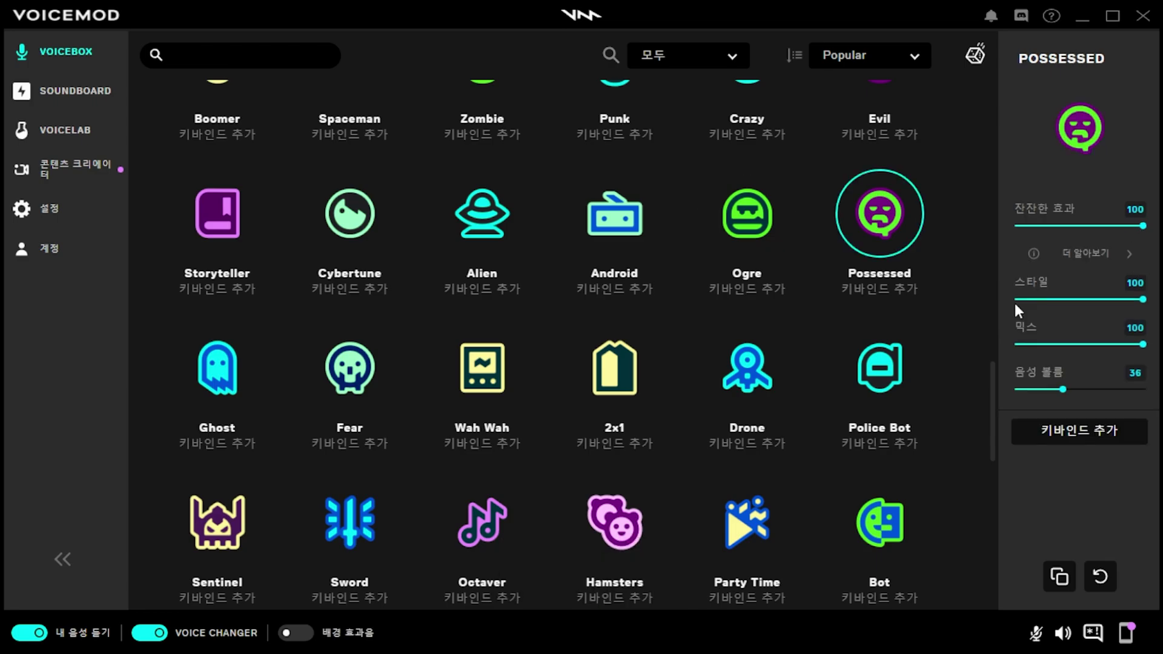
drag(1103, 304, 1144, 305)
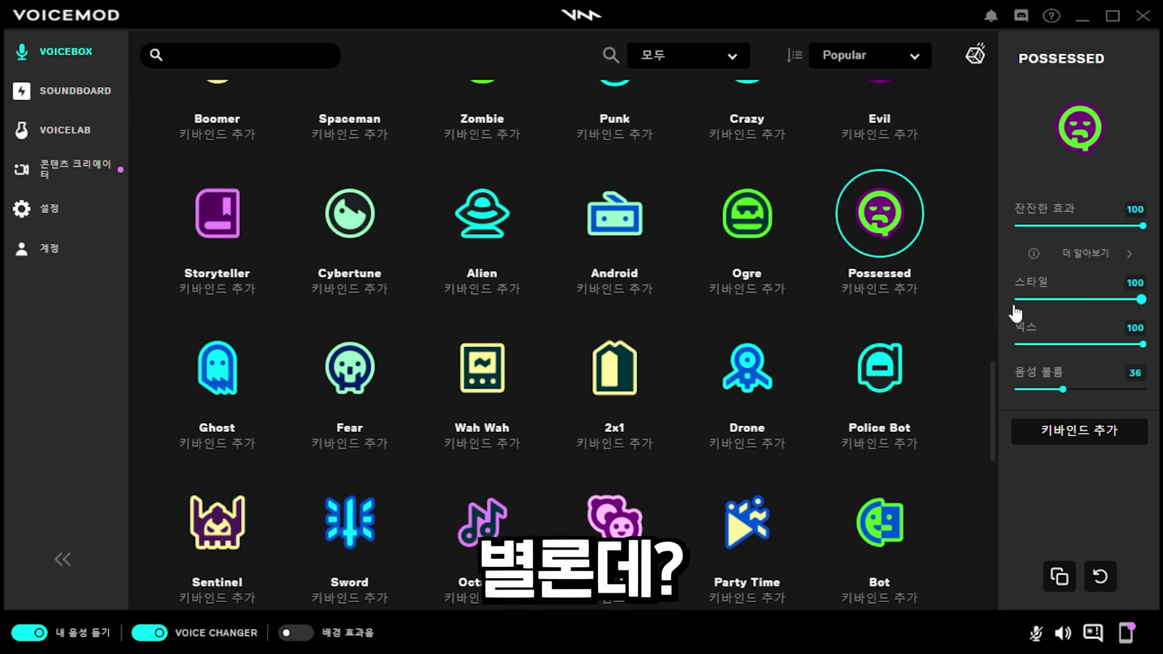
- Select the Ghost, Fear and Wah Wah voices in turn, and vary the Wah Wah's two speeds (속도)
key(Right)
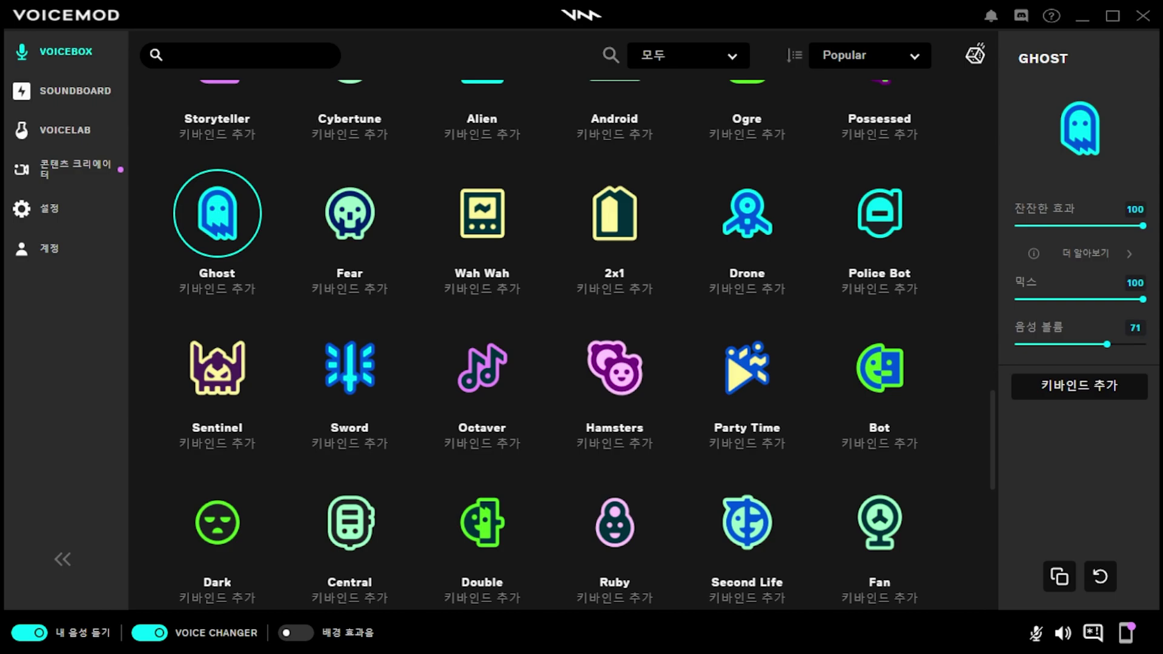
key(Right)
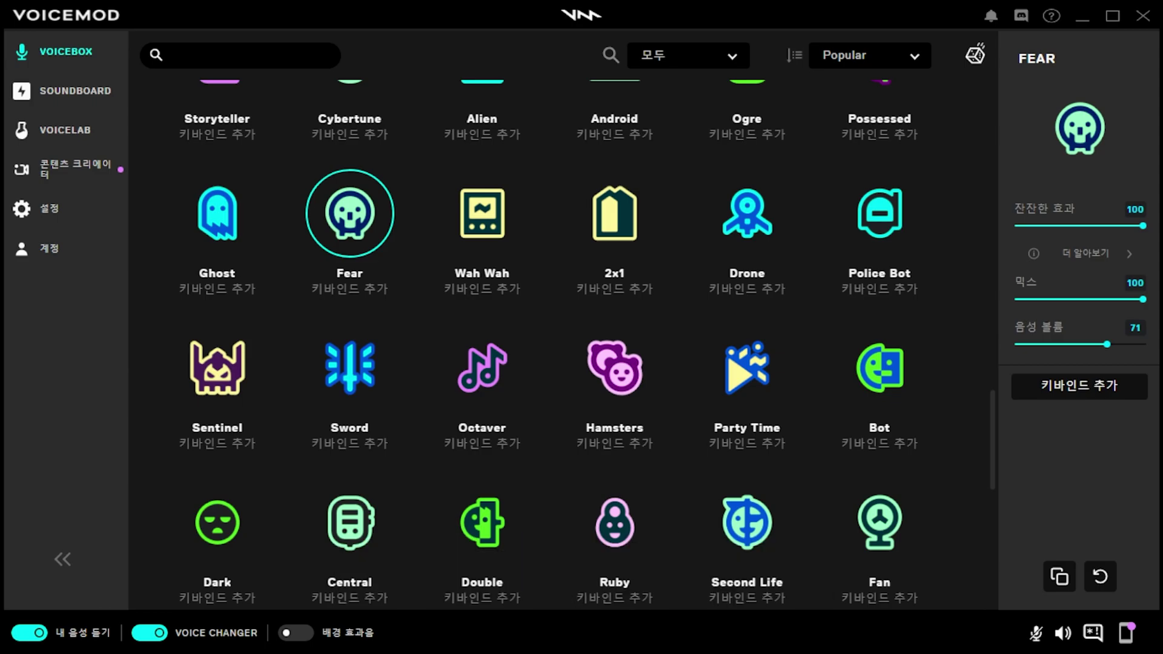
click(482, 213)
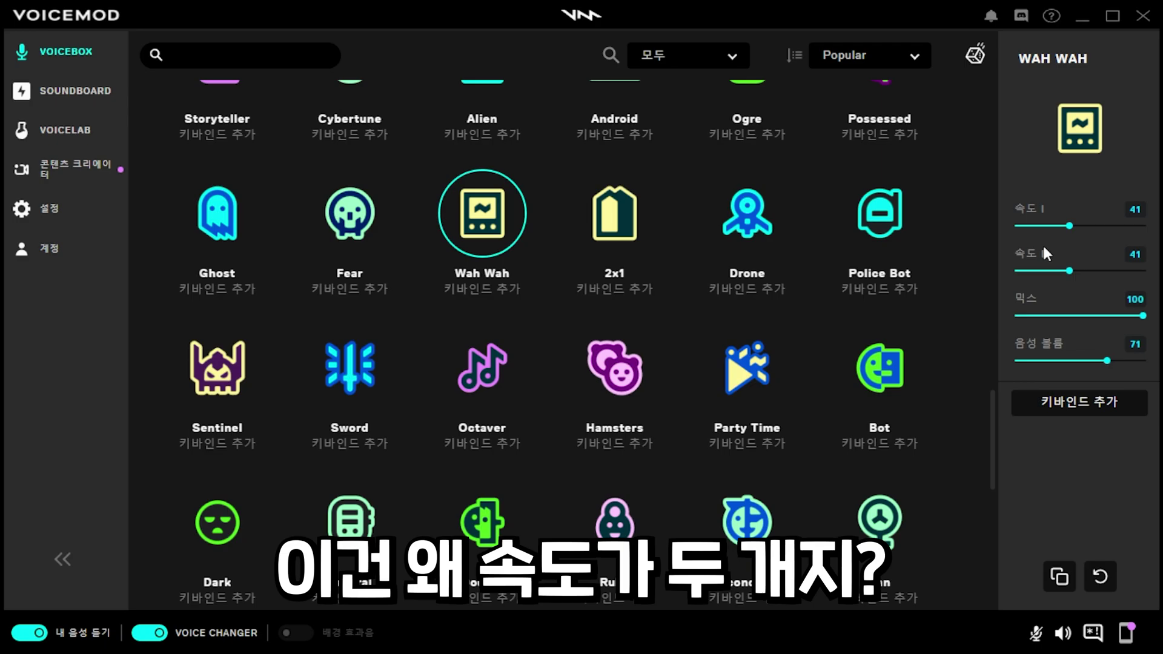
drag(1068, 226, 1143, 226)
mouse_move(1069, 271)
mouse_down()
mouse_move(1143, 272)
mouse_move(967, 282)
mouse_up()
drag(1090, 241, 1030, 233)
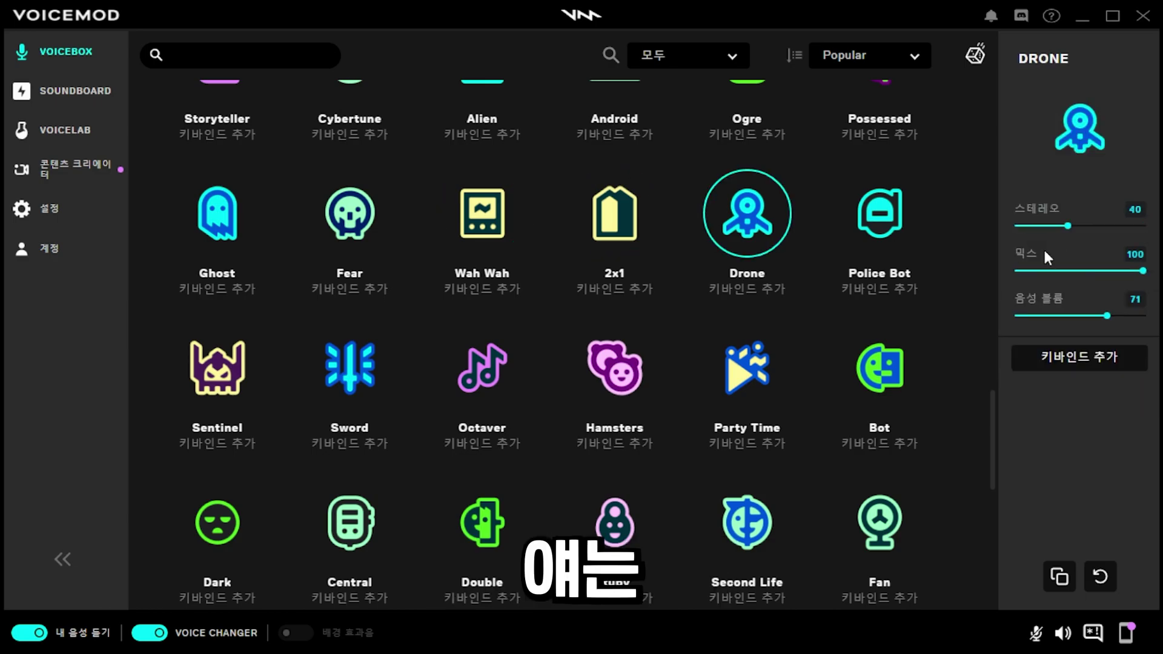
- Raise the Drone voice's stereo (스테레오) to the maximum, and lower the pitch (피치) of the Sentinel and Sword voices
mouse_move(1067, 225)
mouse_down()
mouse_move(1136, 230)
mouse_move(1016, 237)
mouse_move(1143, 239)
mouse_up()
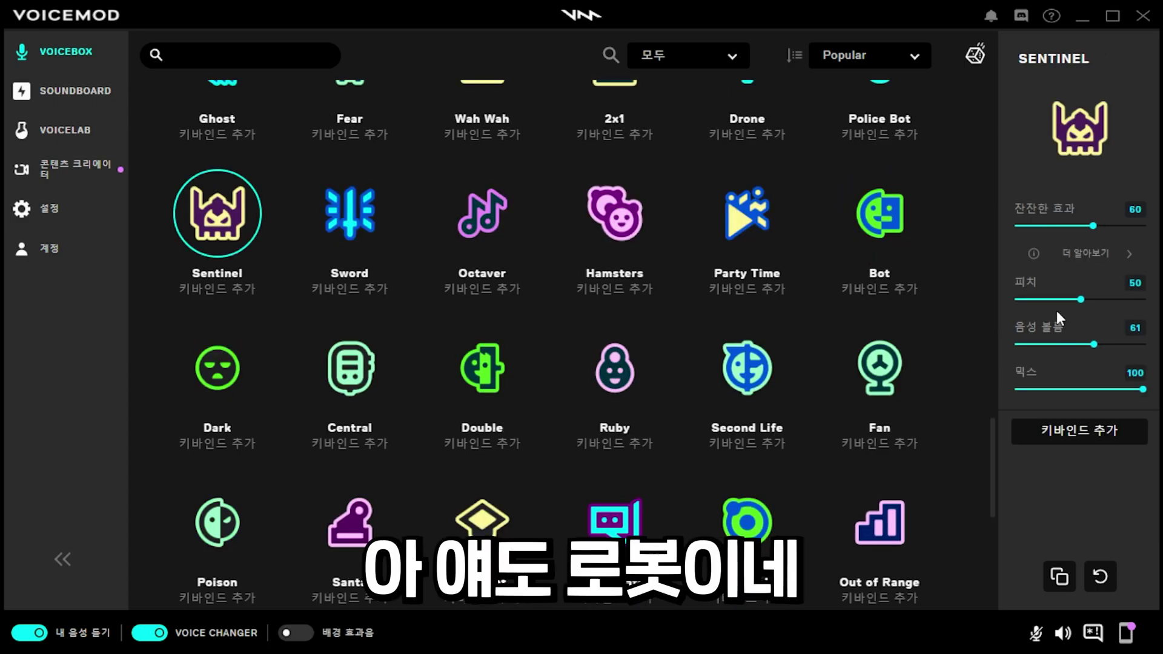
drag(1080, 299, 1023, 316)
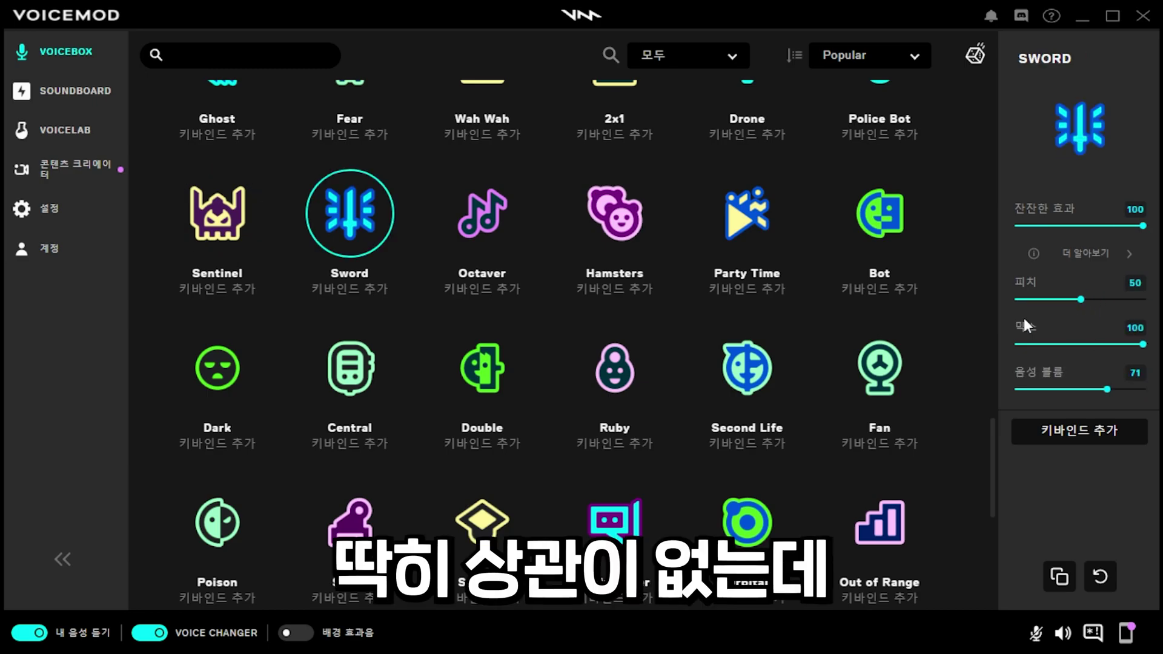
mouse_move(1080, 299)
mouse_down()
mouse_move(1136, 299)
mouse_move(1020, 300)
mouse_up()
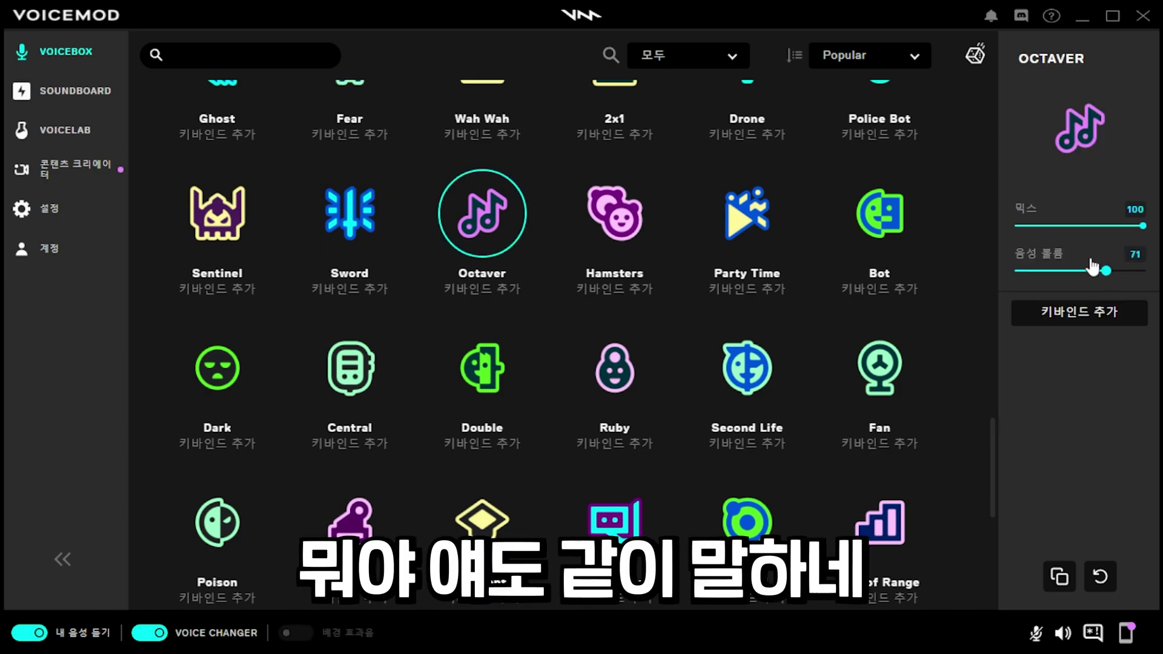
- Test the Octaver voice's mix (믹스), and select the Hamsters, Party Time and Bot voices in turn
mouse_move(1142, 225)
mouse_down()
mouse_move(1015, 225)
mouse_move(1143, 230)
mouse_up()
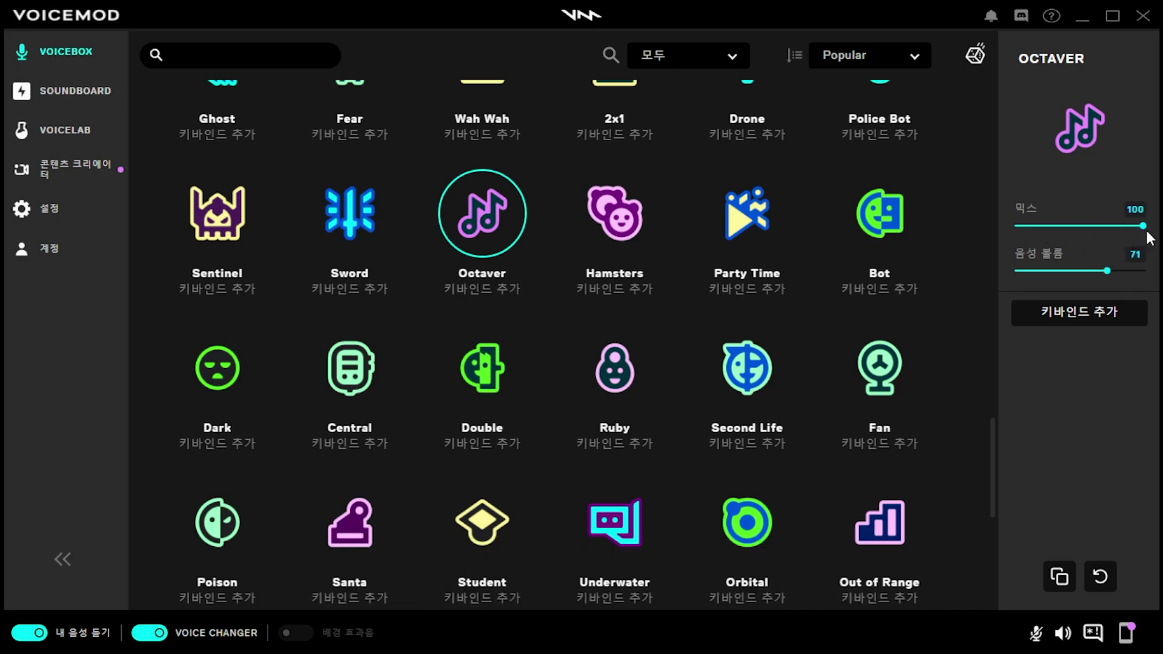
click(614, 214)
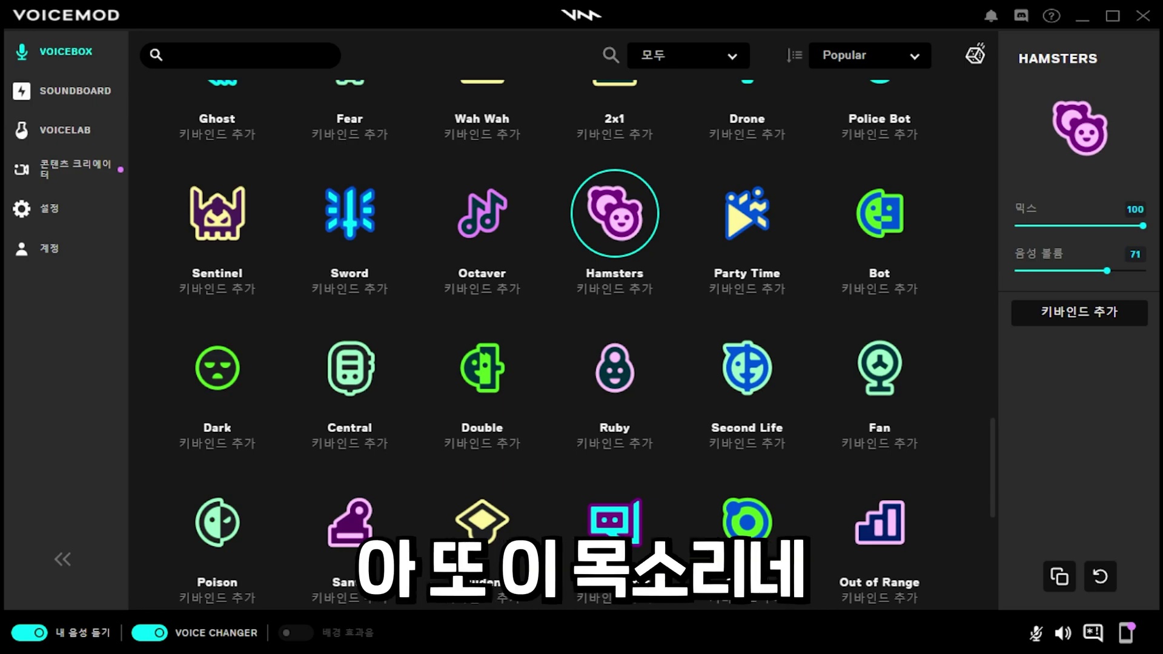
click(747, 213)
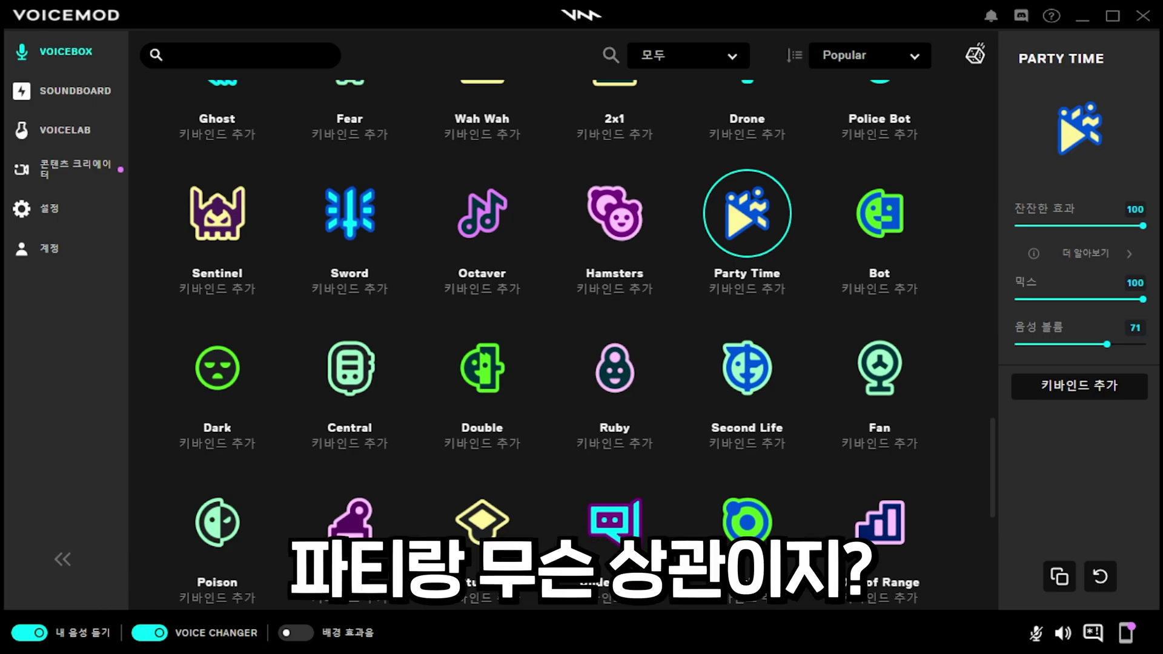
click(879, 213)
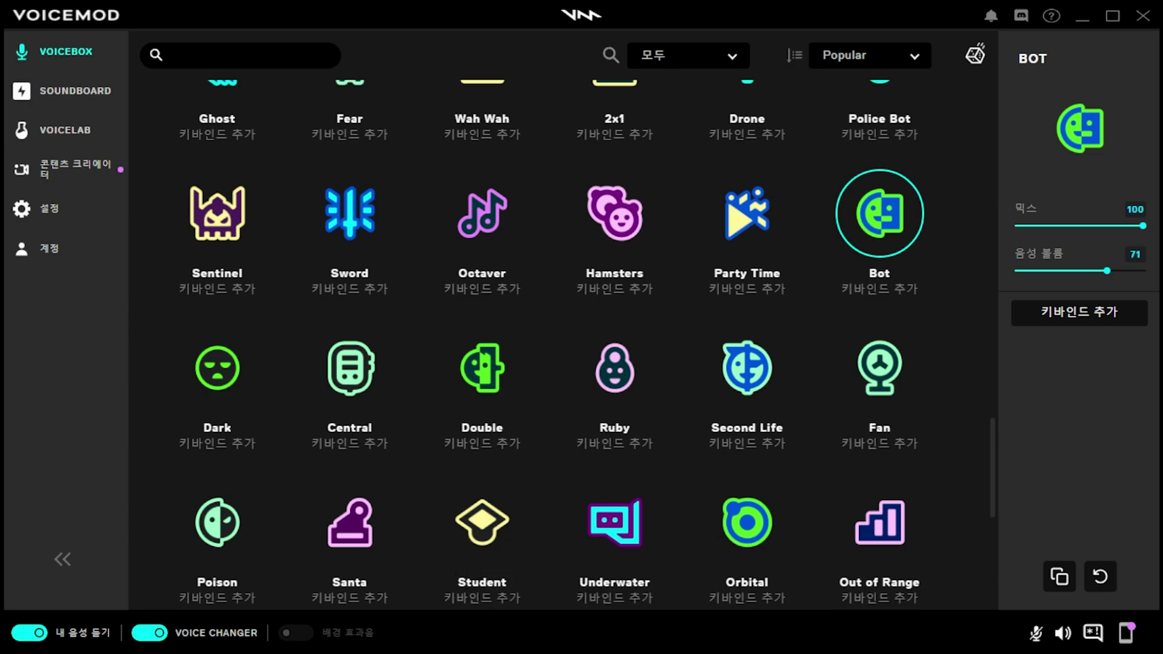
- Select the Dark and Central voices in turn, and lower the Central voice's reverb (리버브)
click(217, 368)
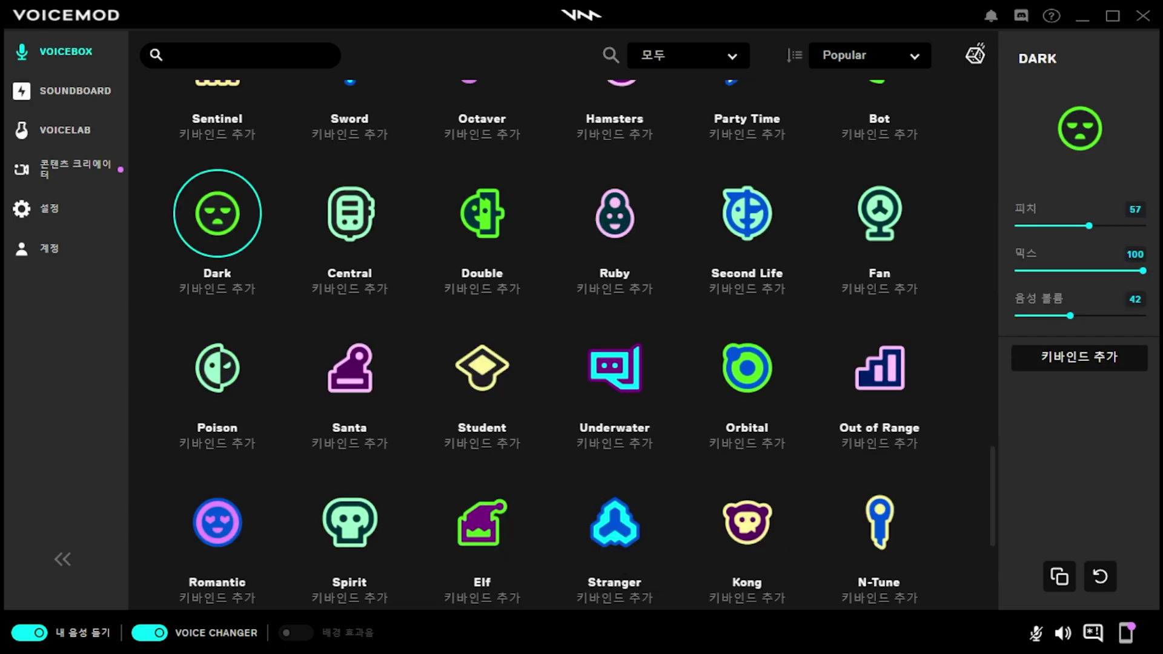
key(Right)
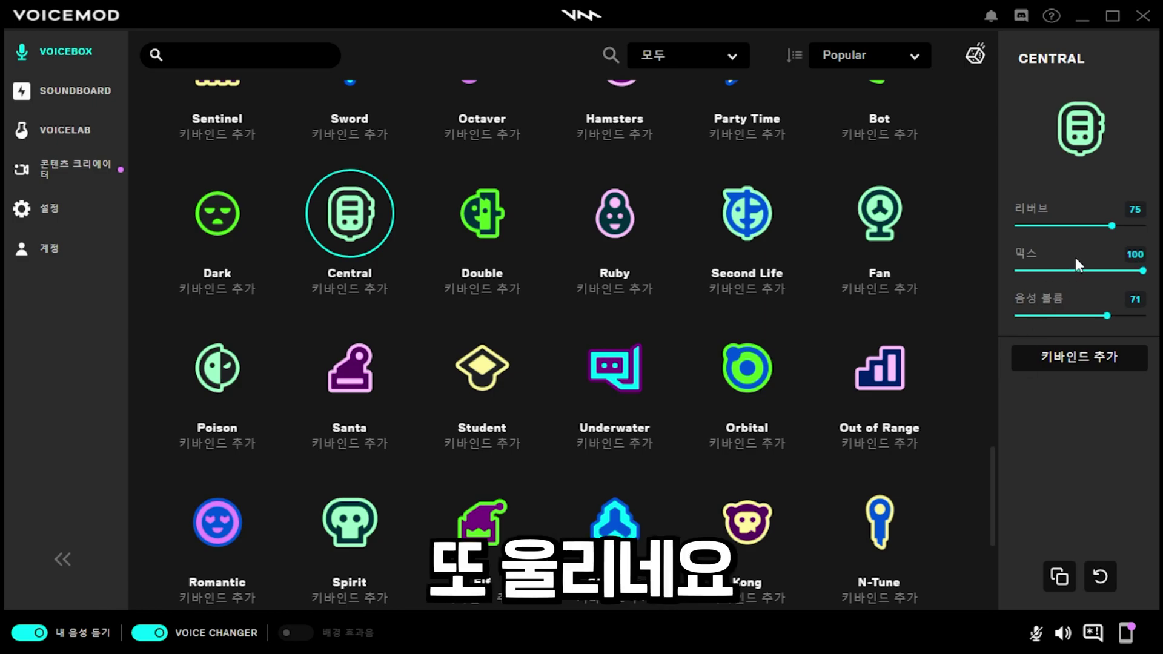
drag(1111, 225, 1034, 225)
- Select the Double voice, test its two pitches at both extremes, and leave 날카로운 피치 at 55 and 깊은 피치 at 100
key(Right)
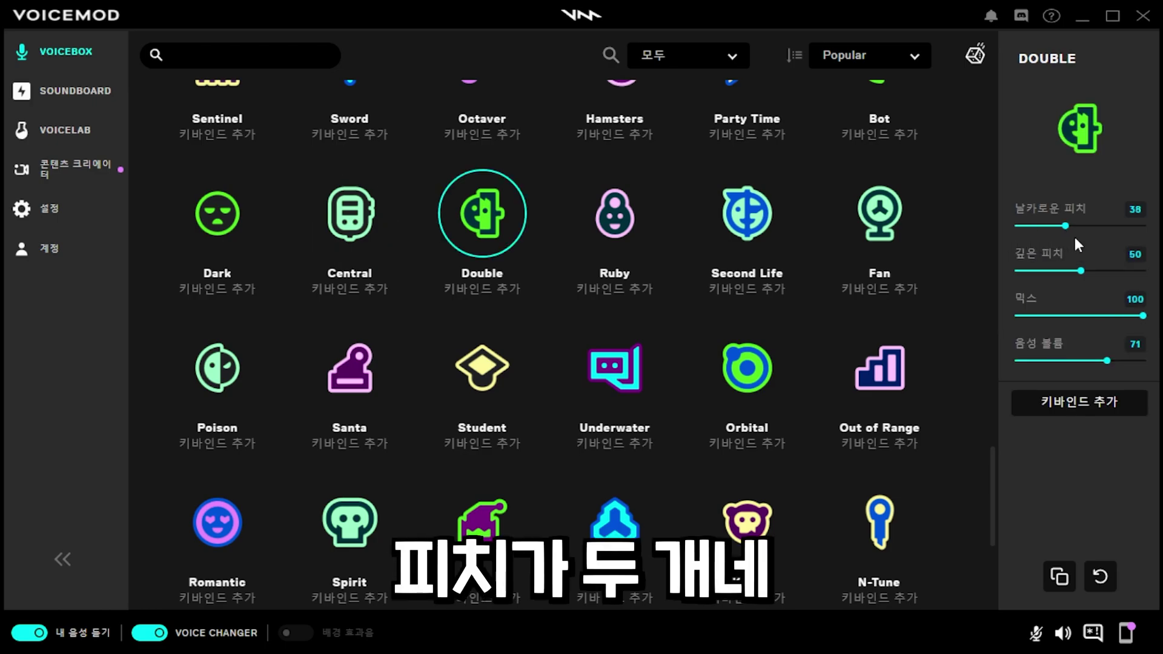
drag(1065, 226, 1143, 226)
drag(1081, 271, 990, 271)
drag(1142, 225, 1016, 227)
drag(1116, 271, 1155, 275)
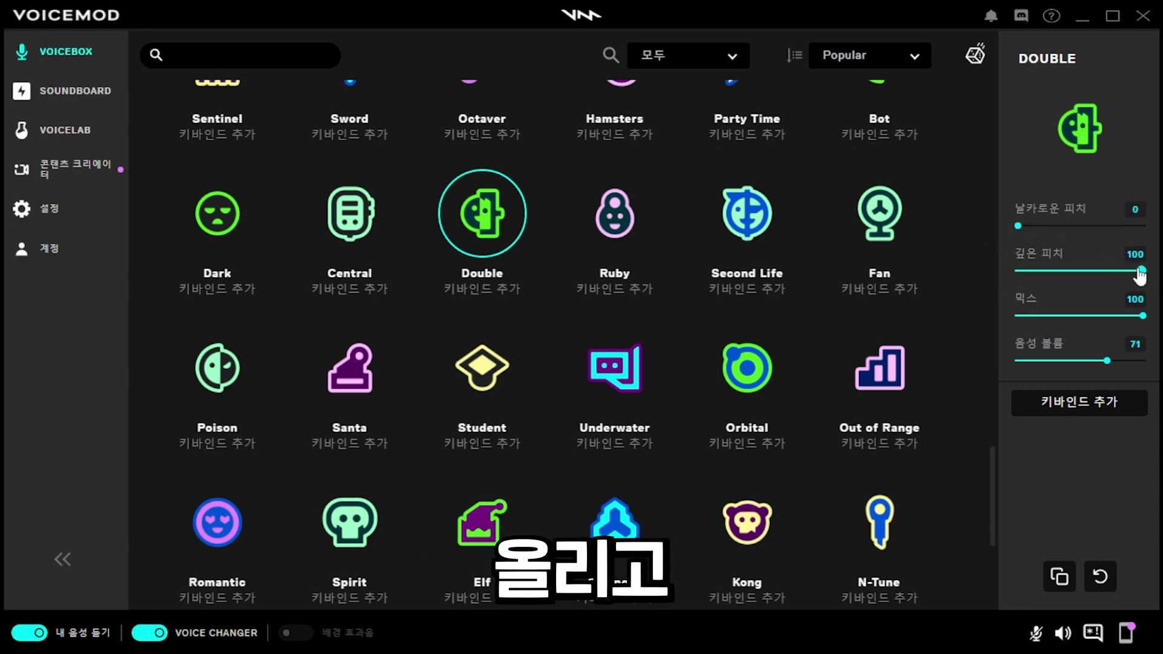
click(1086, 226)
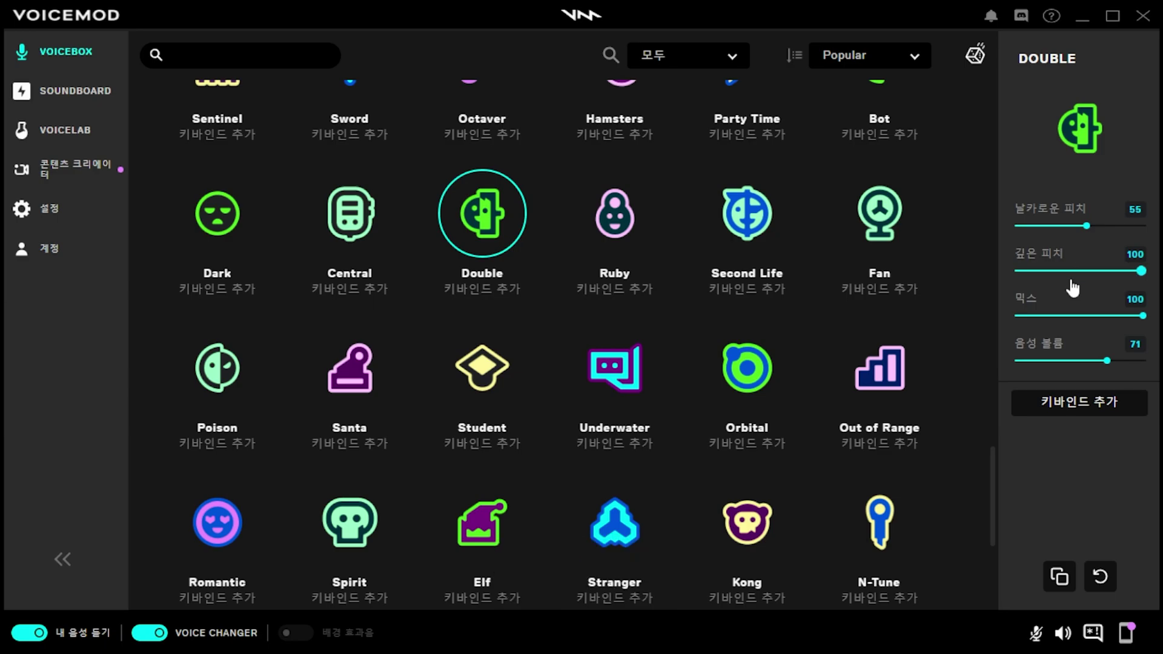
- Select the Ruby and Second Life voices in turn, and test the Second Life voice's mix (믹스), leaving it at 100
click(615, 213)
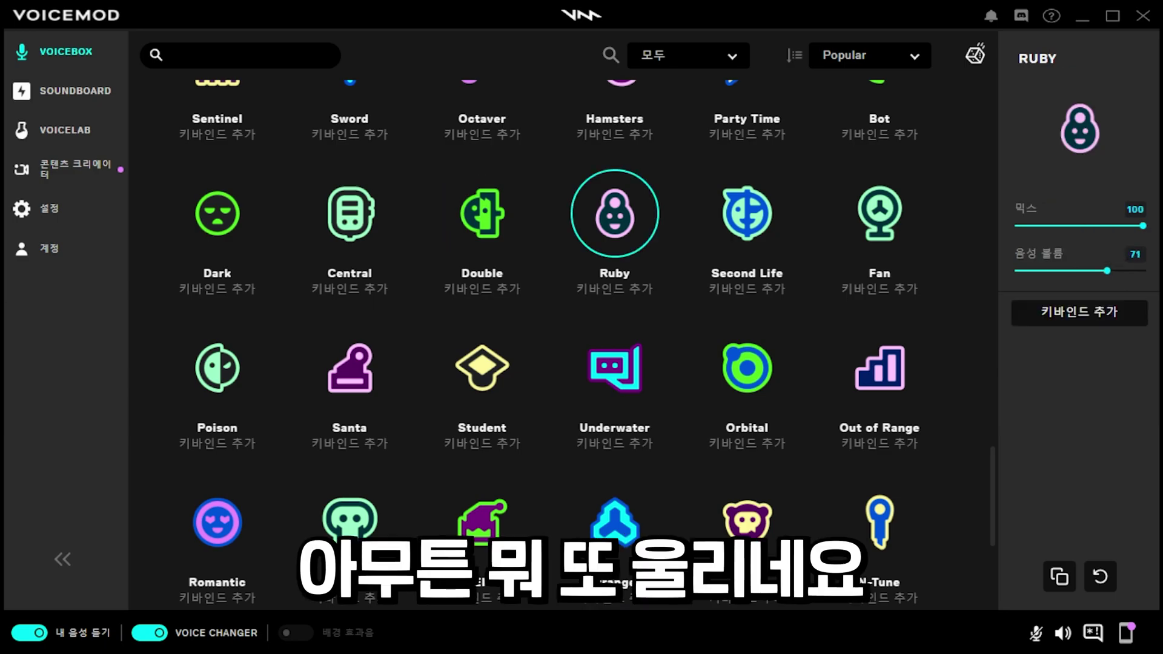
click(746, 213)
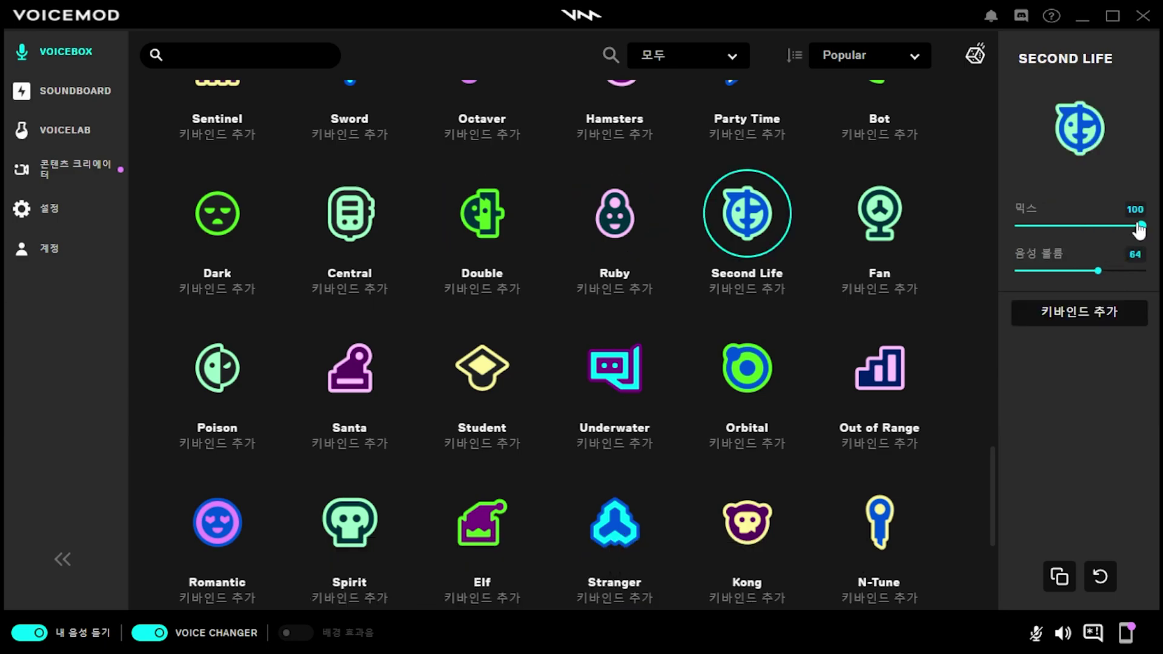
mouse_move(1139, 227)
mouse_down()
mouse_move(1005, 233)
mouse_move(1143, 226)
mouse_up()
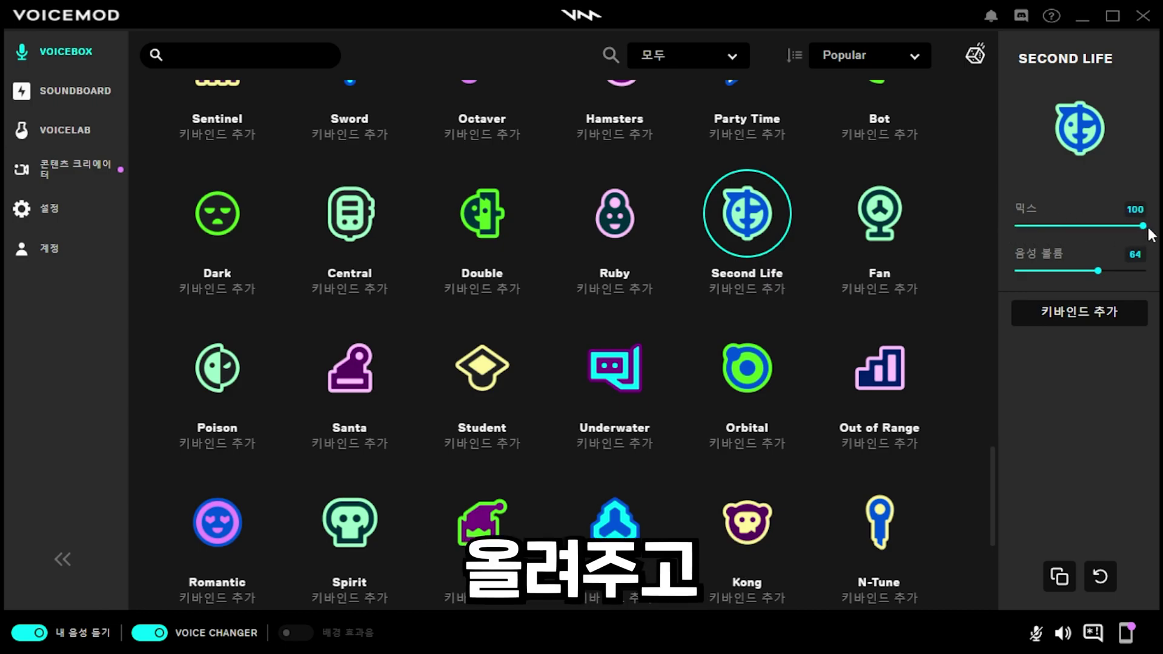
- Select the Fan voice and raise both of its speeds (속도 I and 속도 II) to the maximum
click(879, 213)
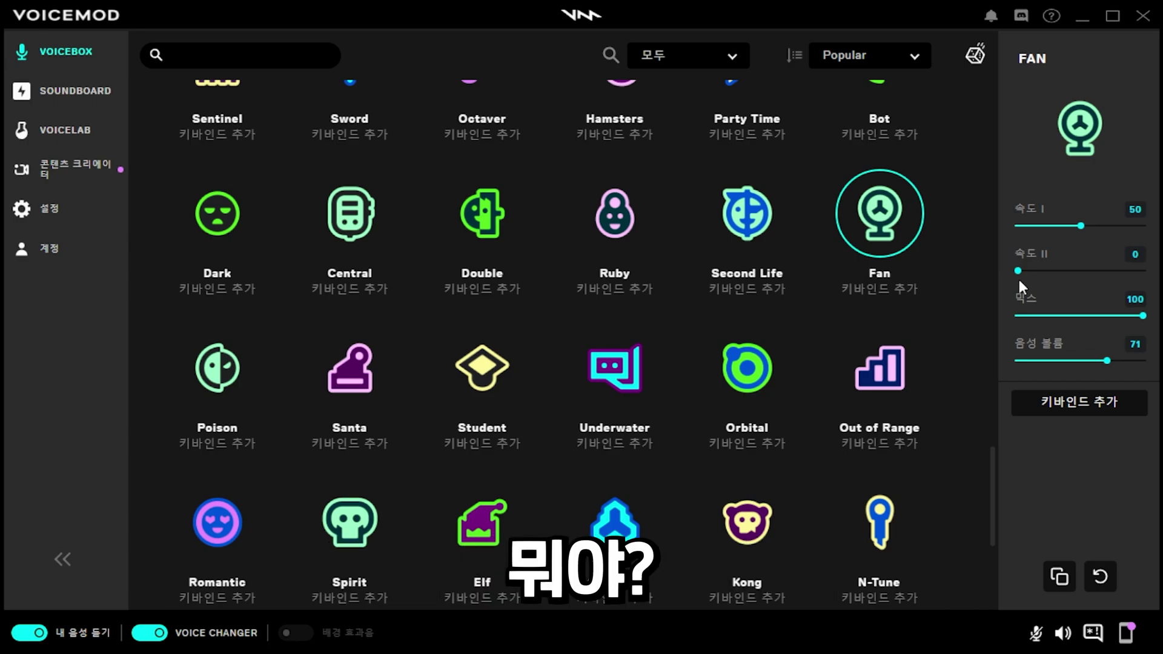
drag(1080, 226, 1143, 226)
drag(1051, 280, 1144, 272)
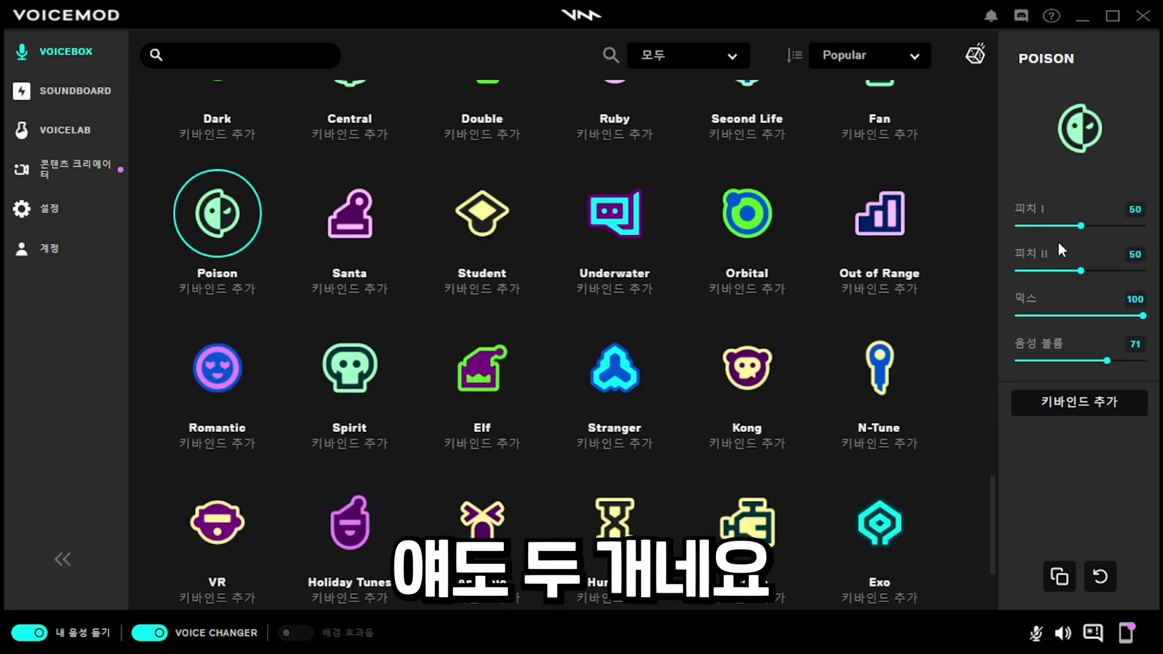
- Vary the Poison voice's 피치 I and 피치 II, ending both at 0, and select the Santa voice to test its pitch (피치)
drag(1080, 225, 1144, 226)
drag(1084, 276, 1018, 271)
drag(1142, 228, 1018, 227)
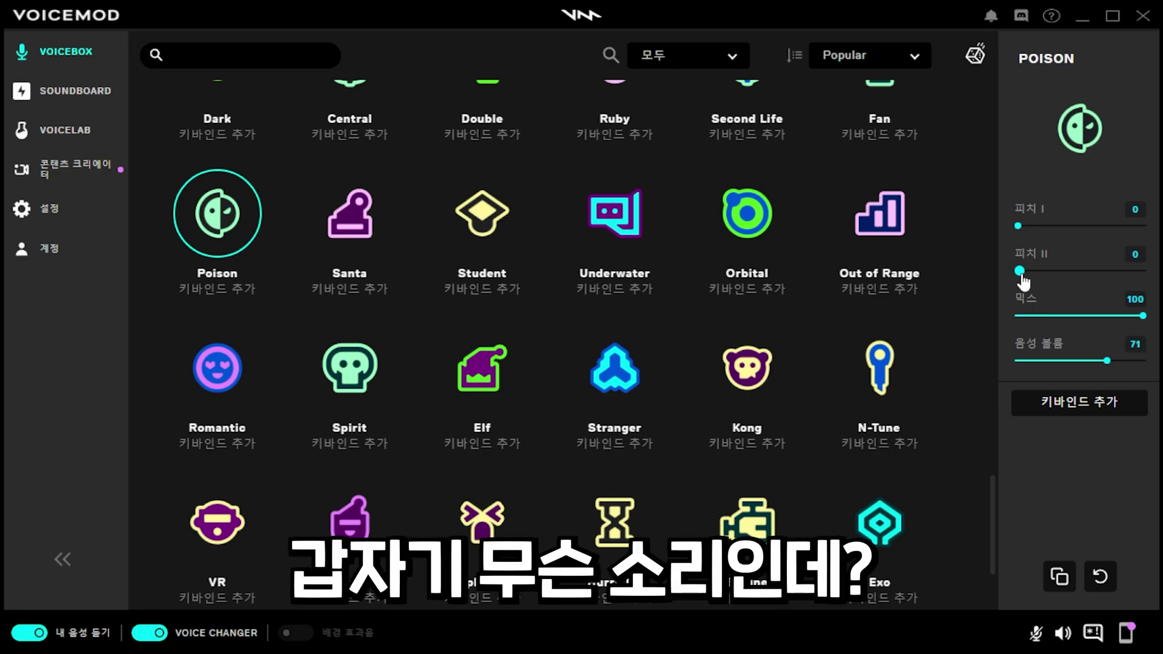
key(Right)
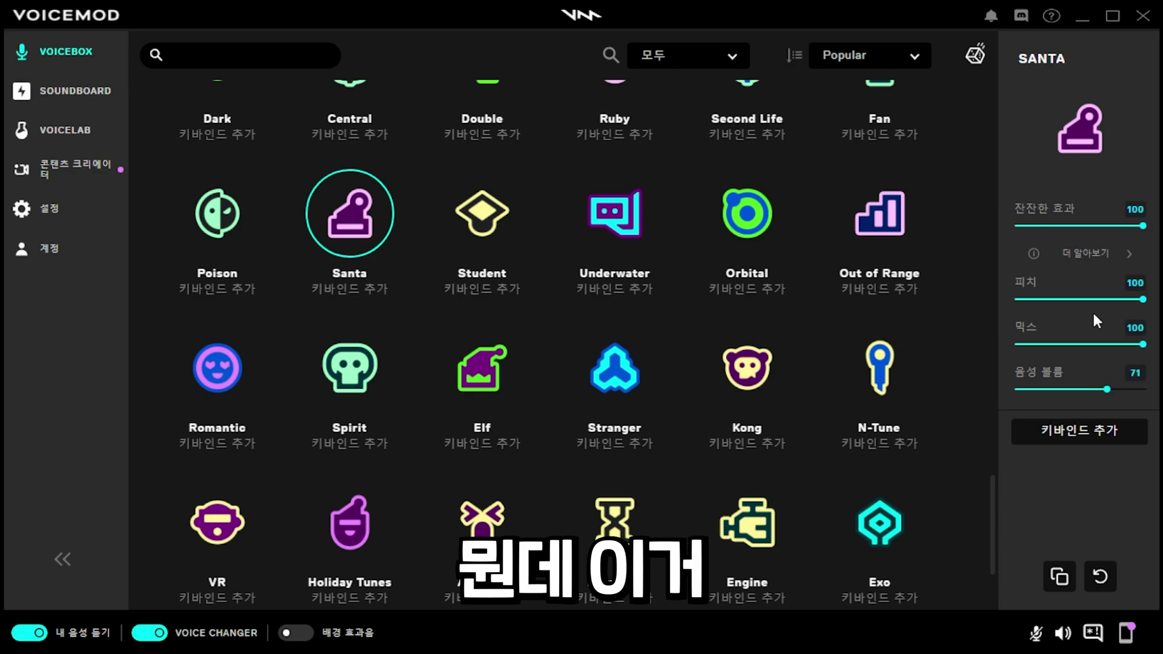
mouse_move(1142, 299)
mouse_down()
mouse_move(1017, 305)
mouse_move(1144, 302)
mouse_up()
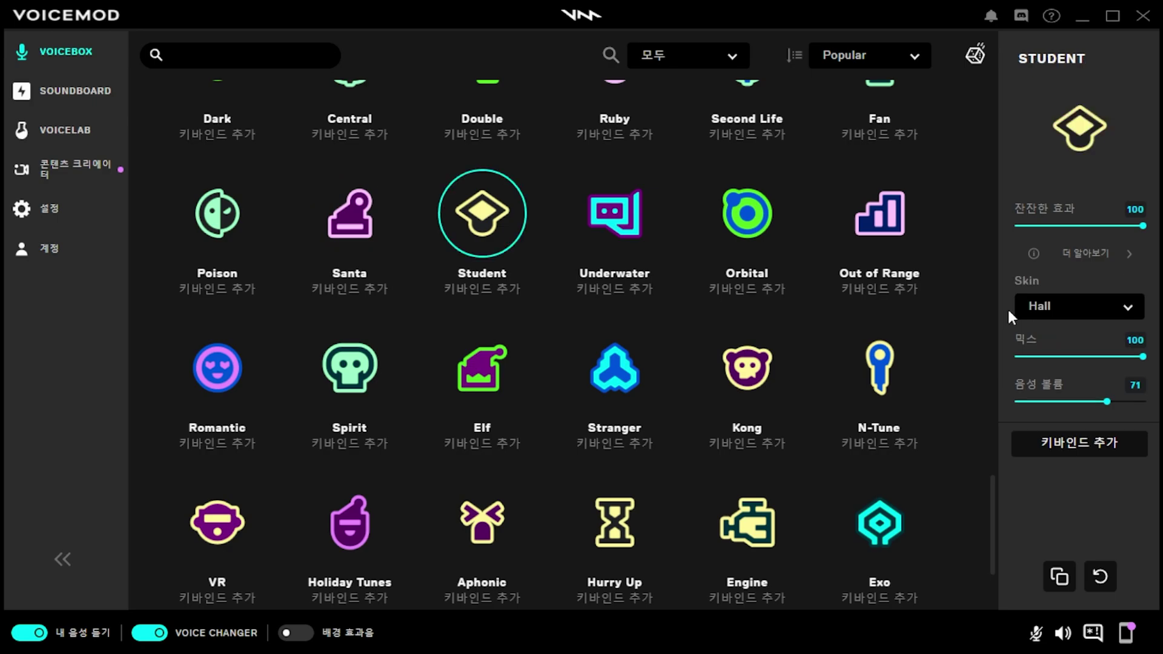
- Try the Playtime Skin on the Student voice, set it back to Hall, and select the Underwater voice
click(1069, 307)
click(1069, 361)
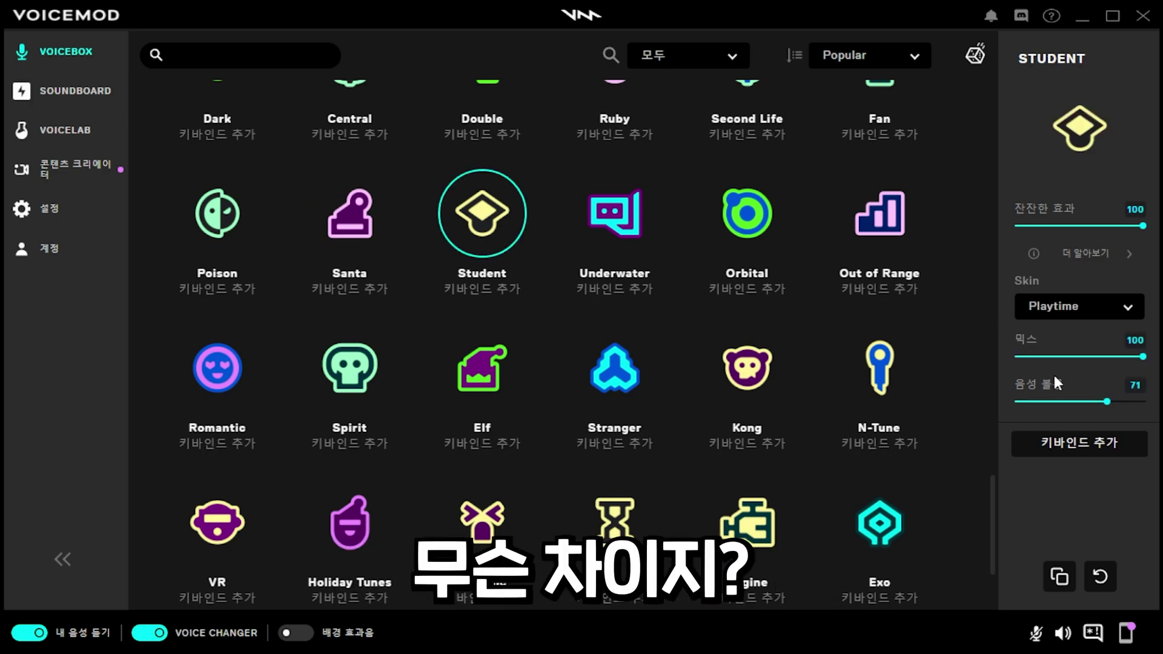
click(1061, 311)
click(1059, 330)
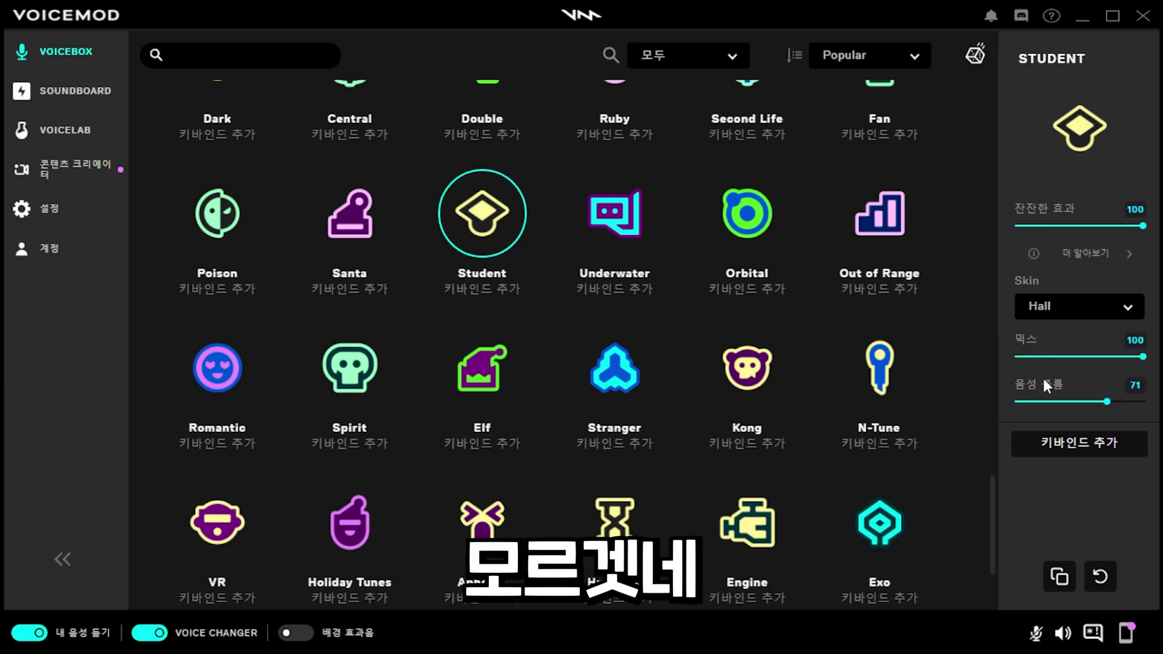
key(Right)
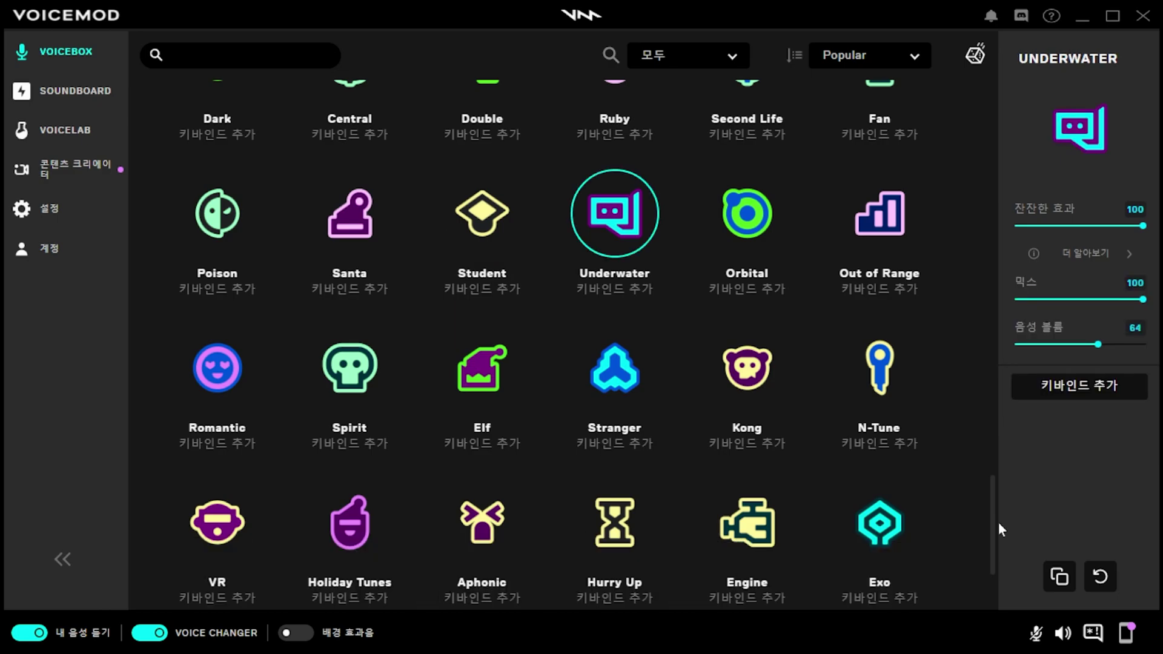
- Select the Orbital voice, vary its 피치 보이스 I and 피치 보이스 II in opposite directions, and lower its frequency pan (주파수 팬)
key(Right)
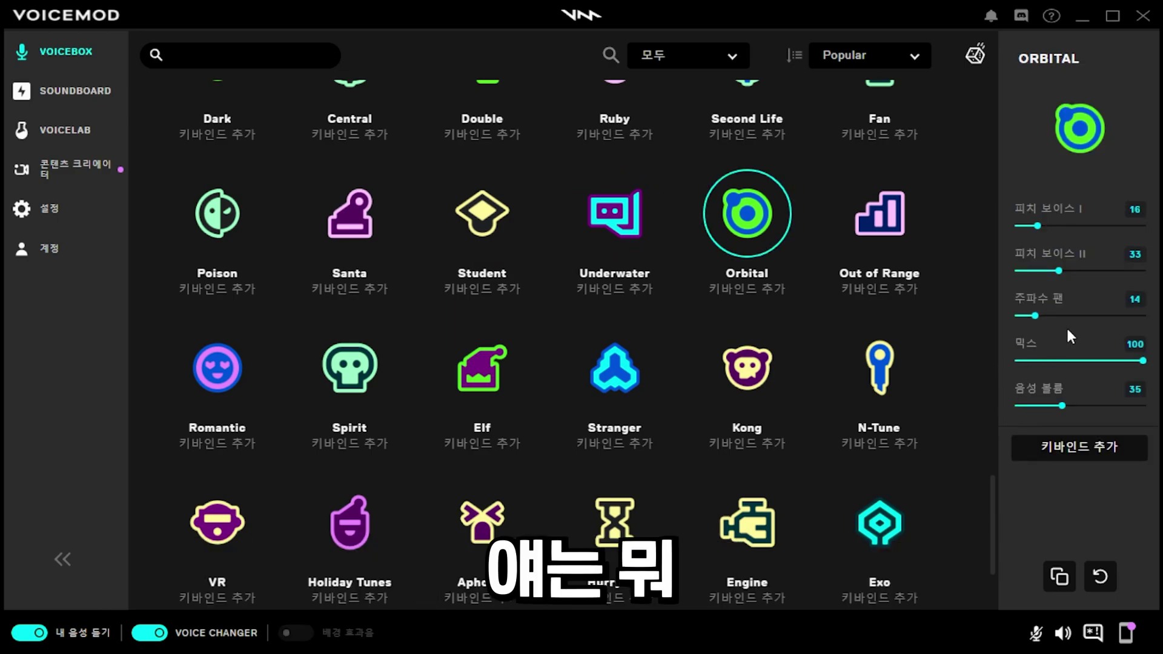
drag(1038, 225, 1144, 226)
drag(1059, 270, 1029, 271)
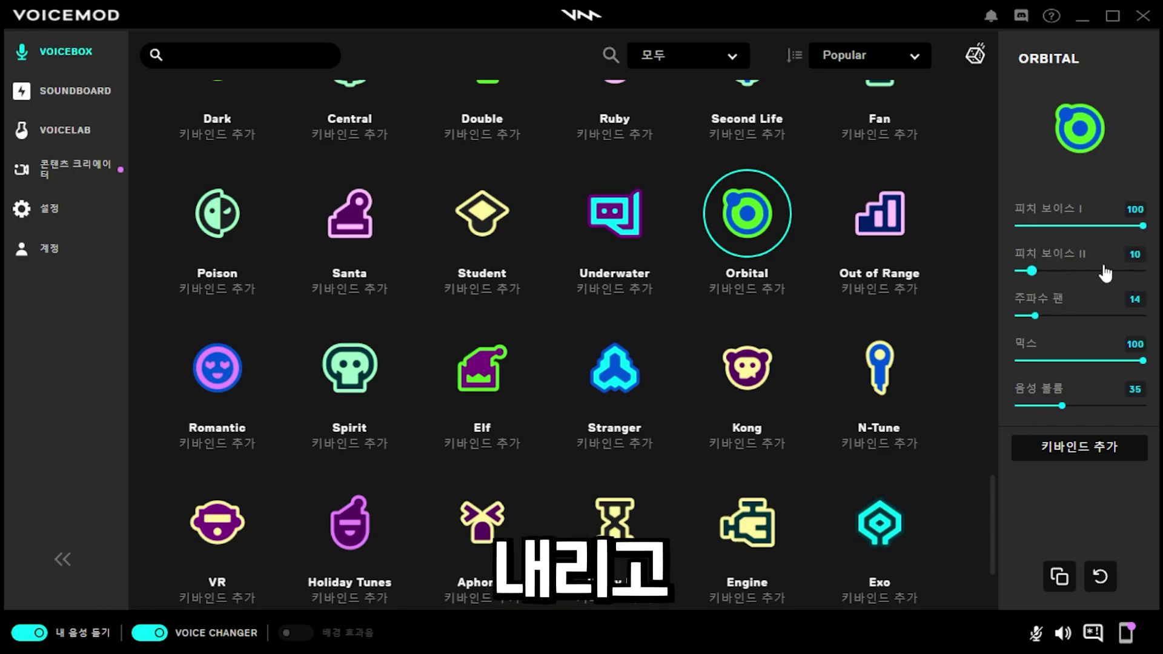
drag(1142, 225, 1100, 226)
drag(1029, 271, 1110, 271)
mouse_move(1041, 325)
mouse_down()
mouse_move(1144, 325)
mouse_move(1023, 321)
mouse_up()
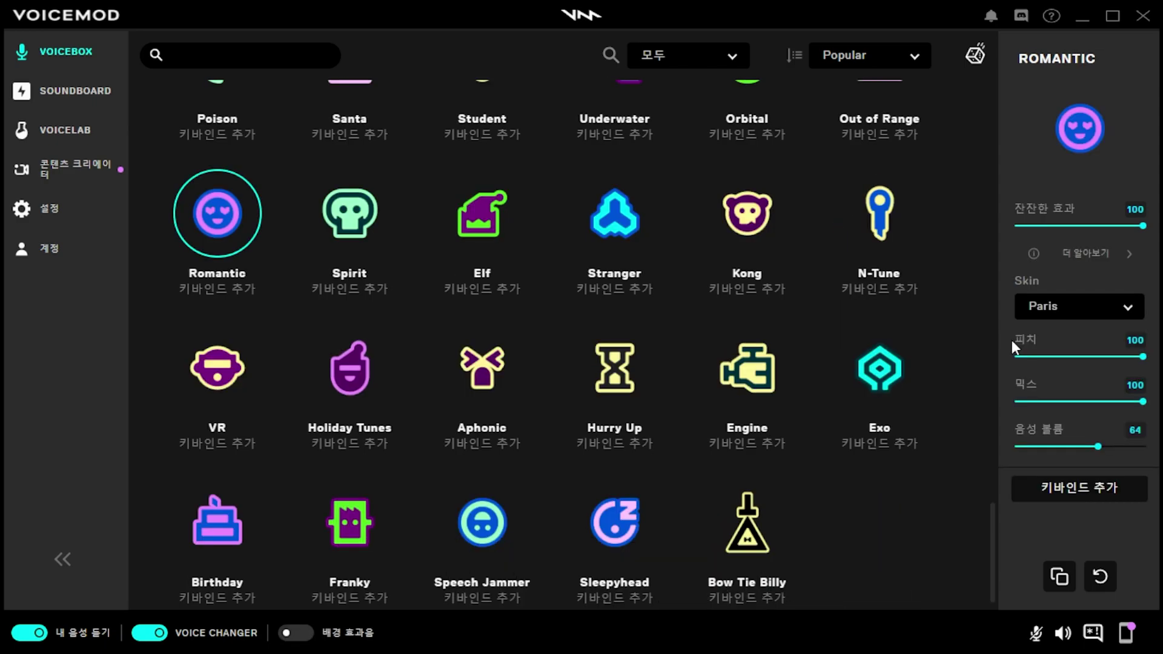
- Test the Romantic voice's pitch (피치) and switch its Skin between the available options
click(1113, 361)
mouse_move(1114, 366)
mouse_down()
mouse_move(1020, 368)
mouse_move(1157, 366)
mouse_up()
click(1075, 312)
click(1060, 355)
click(1077, 313)
click(1077, 333)
- Select the Spirit, Elf, Stranger and Kong voices in turn, setting the Elf voice's Chimes to 0
click(349, 213)
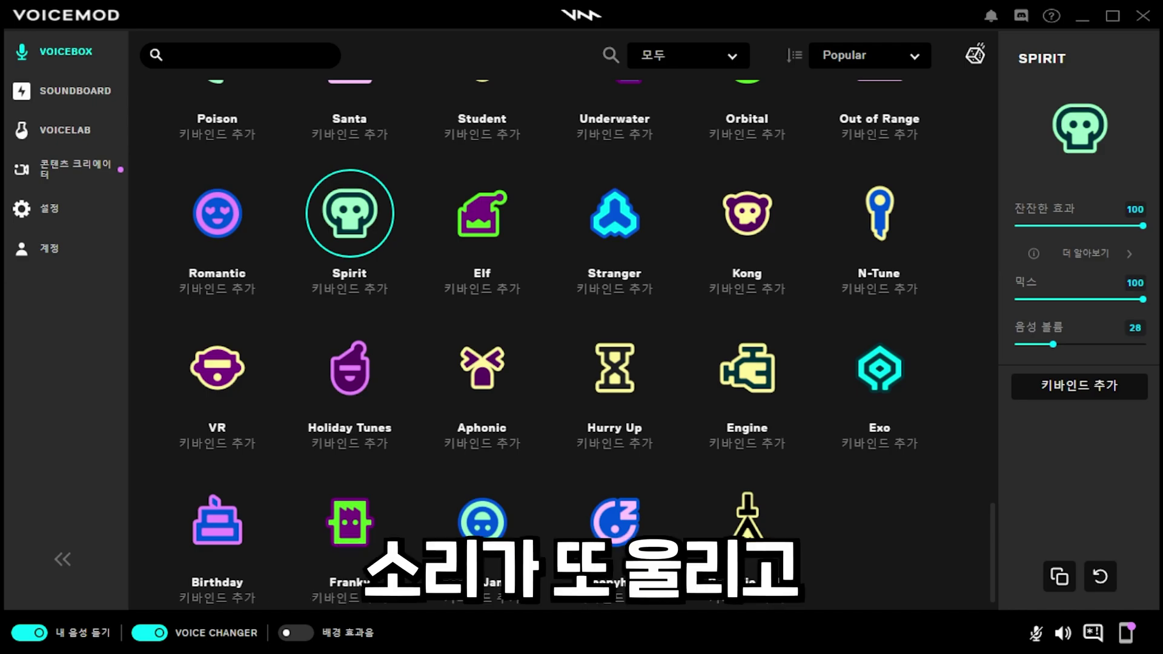
click(482, 213)
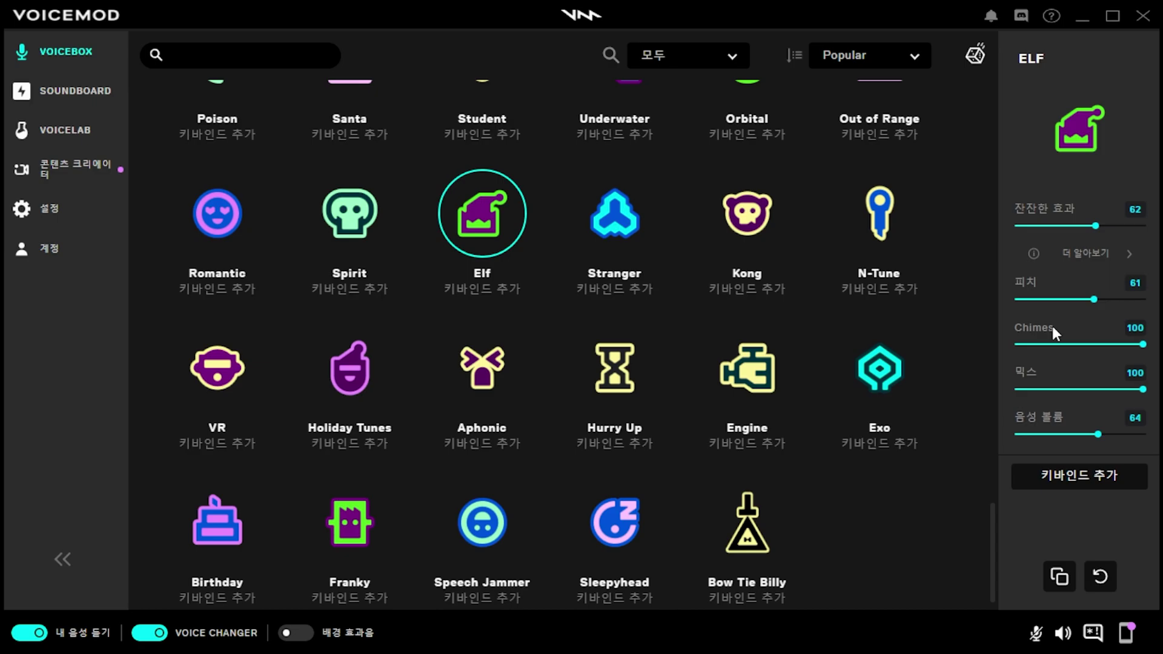
drag(1143, 344, 994, 341)
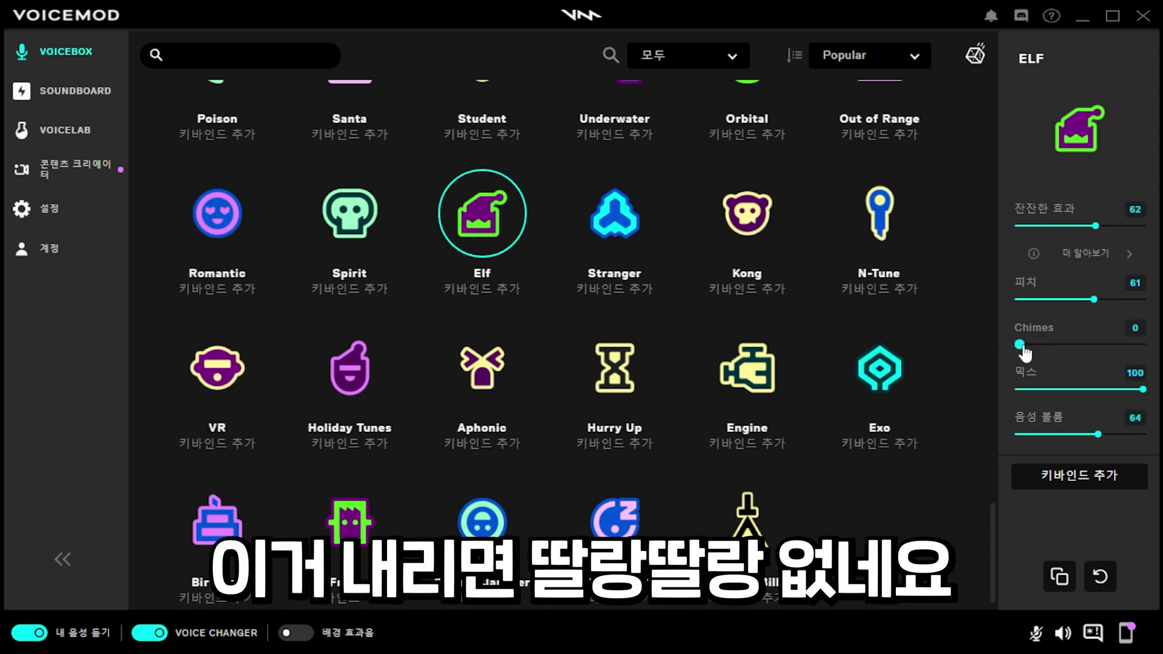
click(615, 213)
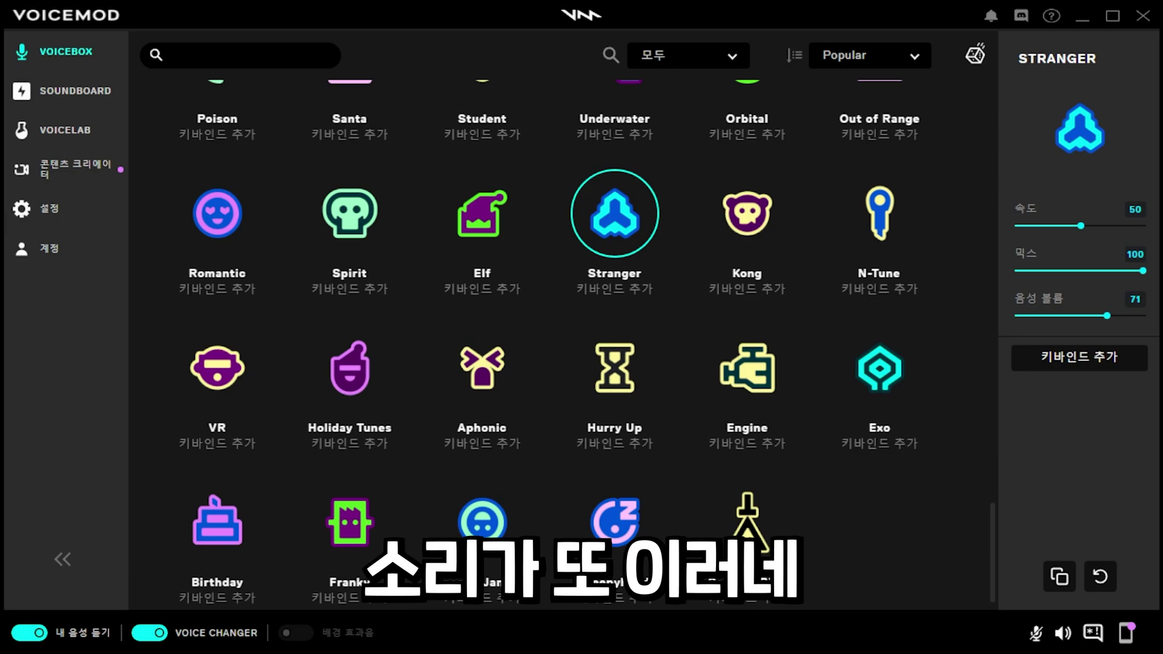
click(747, 213)
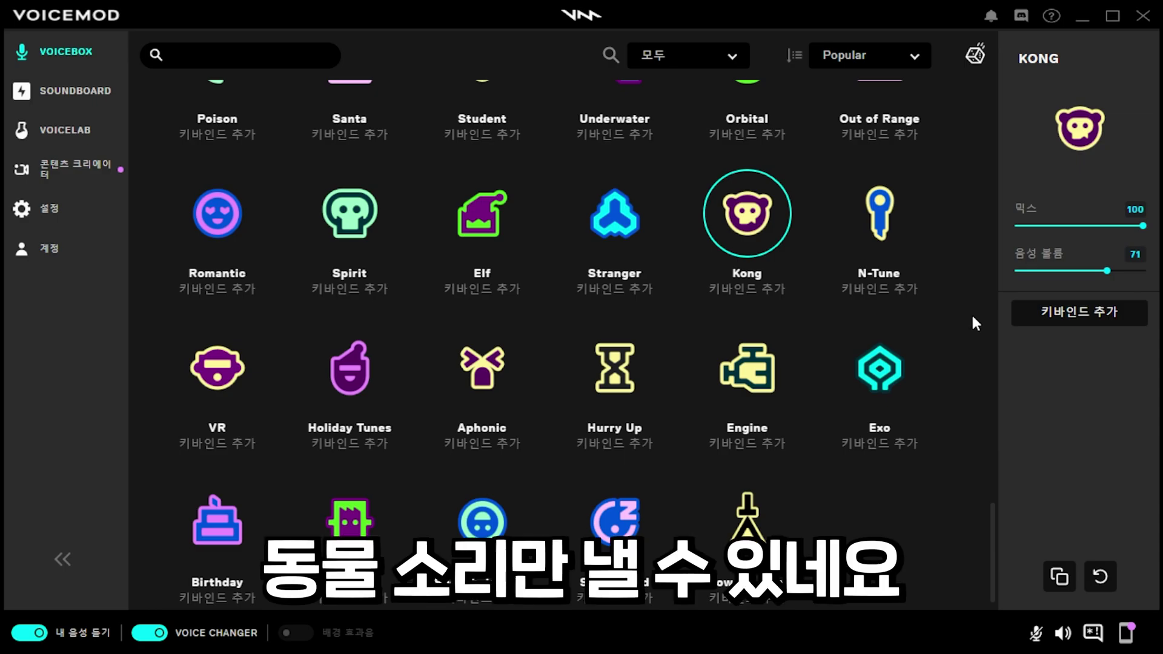
- Select the N-Tune voice and the VR voice in turn, raising VR's 속도 I and 속도 II
key(Right)
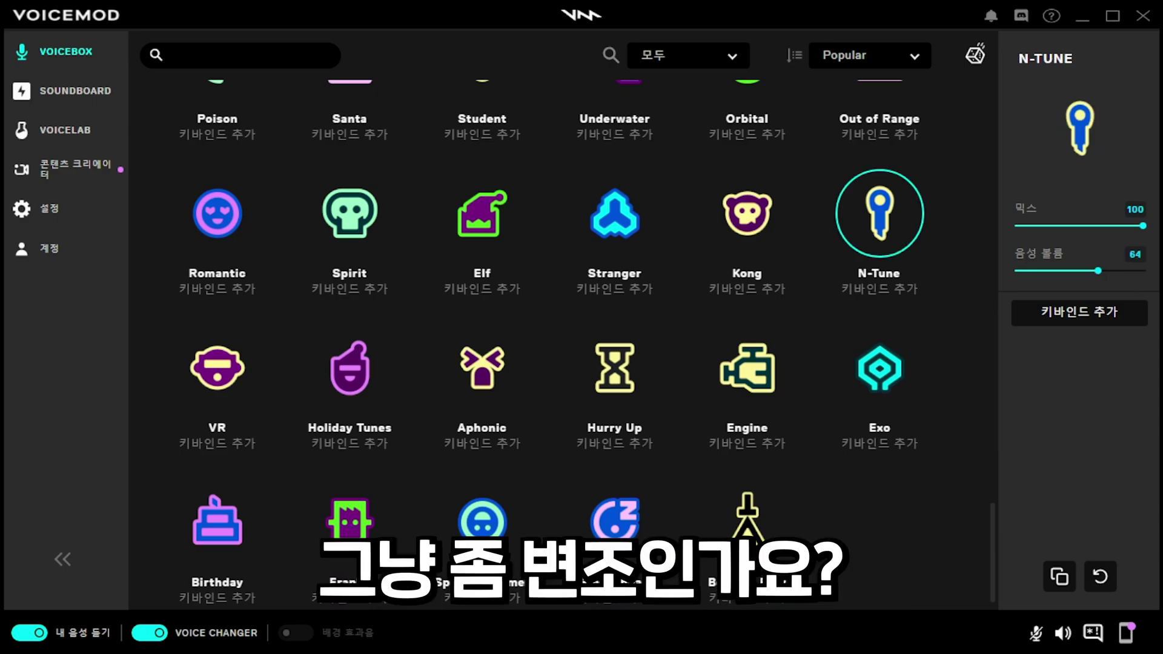
key(Right)
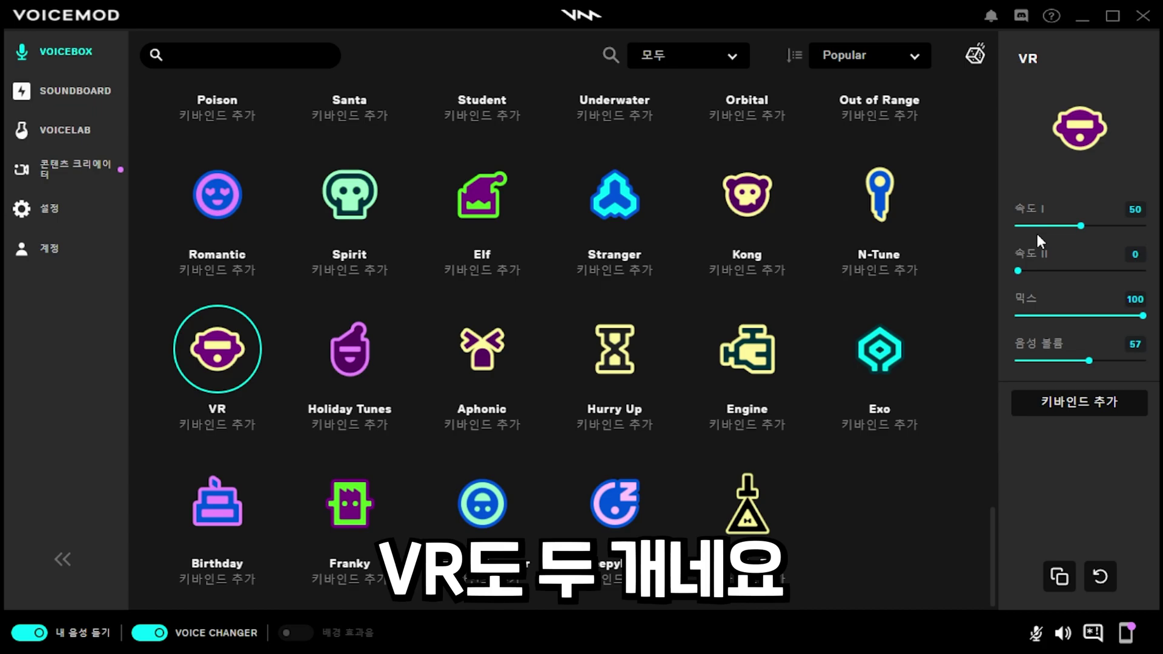
drag(1080, 225, 1144, 225)
click(1039, 271)
drag(1051, 280, 1136, 279)
- Select the Holiday Tunes voice, toggle its Magic effect, and lower its Brightness and chorus (코러스) amounts
key(Right)
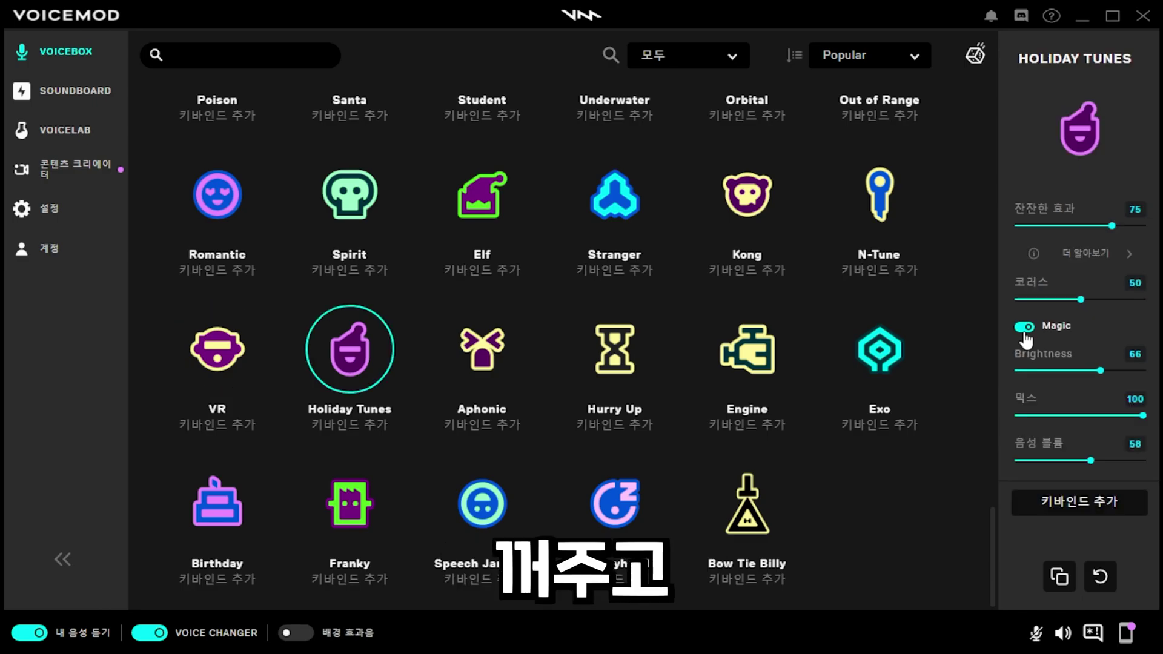
click(1024, 326)
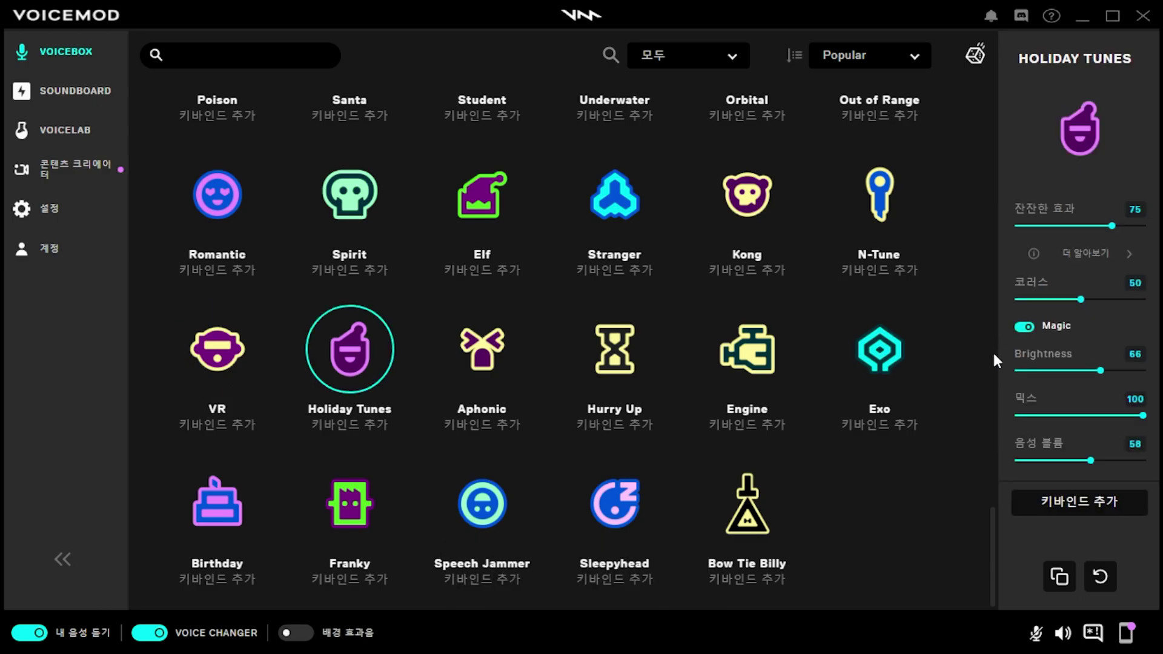
drag(1099, 372, 1020, 375)
drag(1081, 299, 1025, 303)
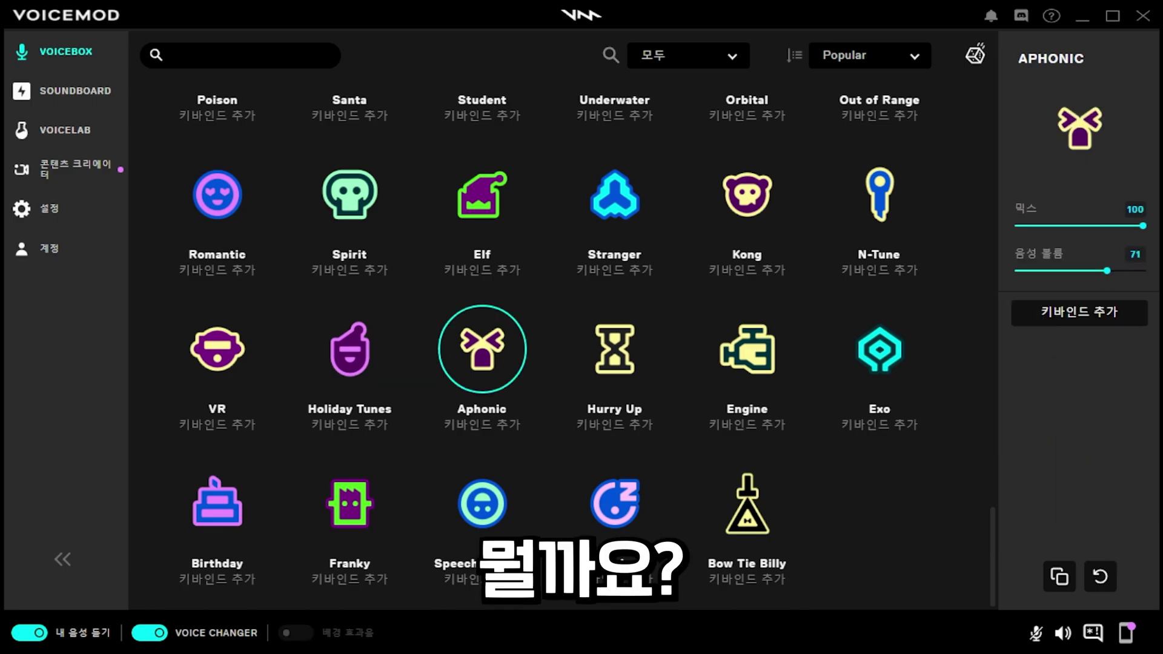
- Try the Hurry Up, Engine and Exo voices in turn
click(614, 348)
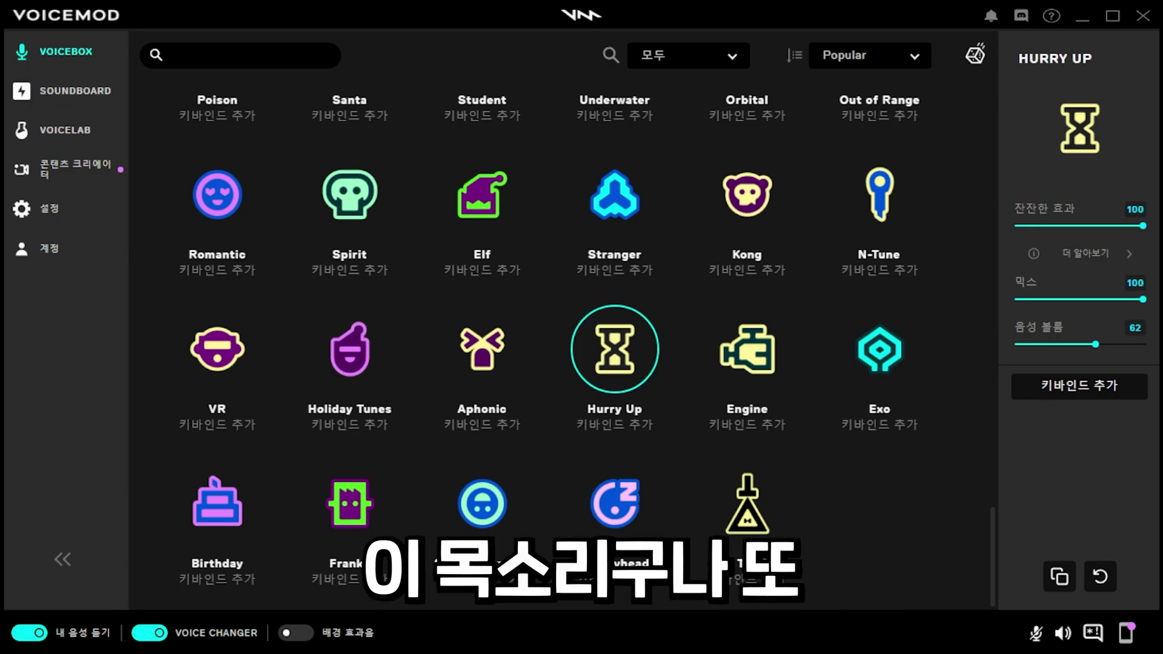
click(746, 349)
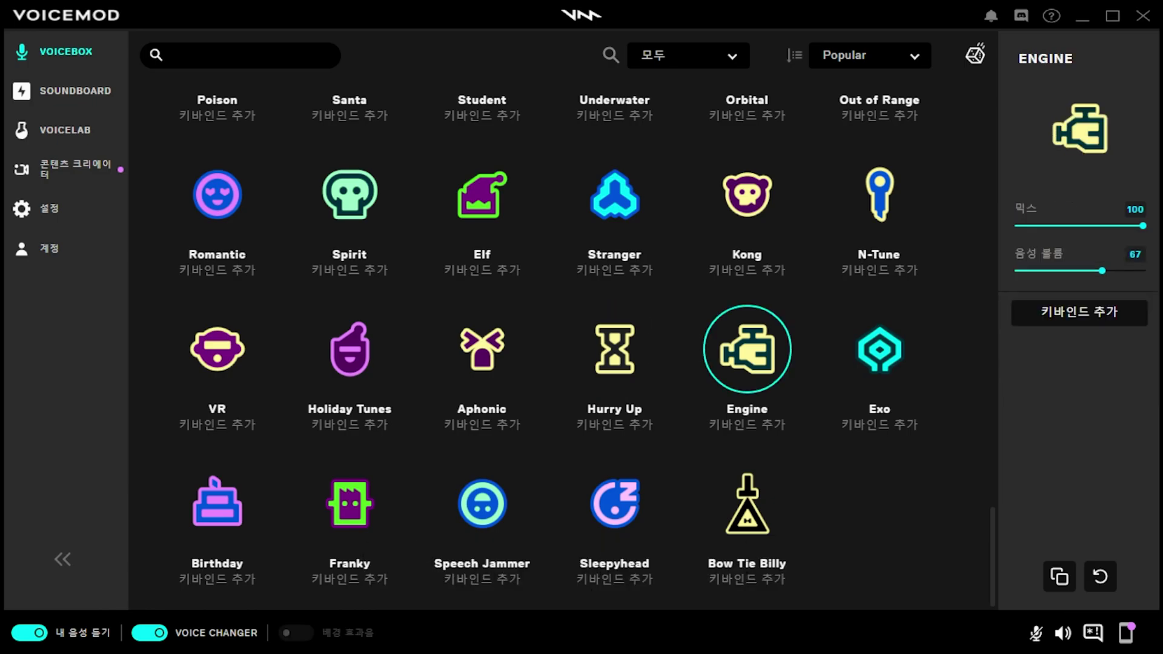
click(879, 349)
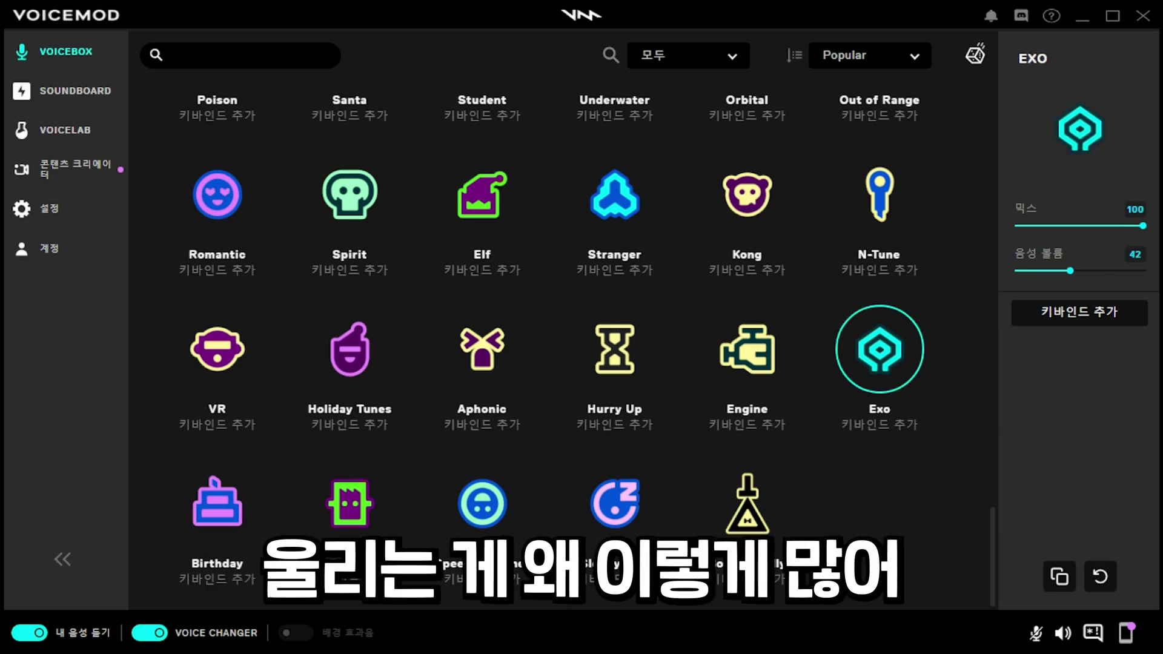
- Select the Birthday voice and switch its Skin through Capella, Reggae, Rock and Beach, ending on Rock
click(216, 502)
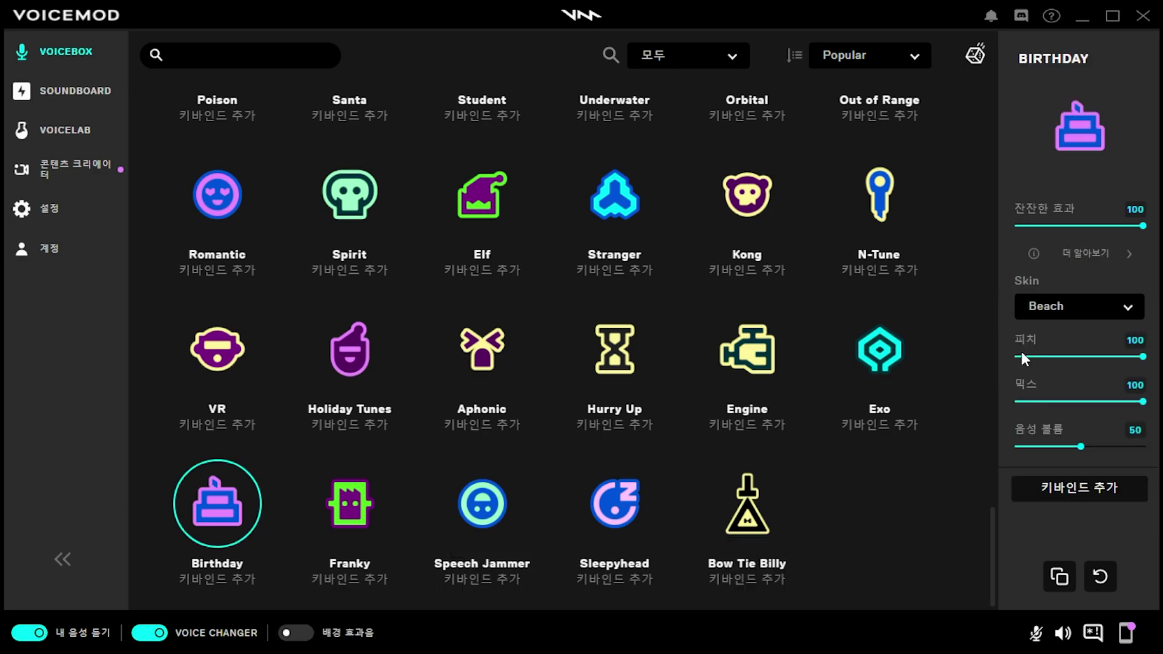
click(1056, 309)
click(1084, 358)
click(1110, 310)
click(1102, 382)
click(1102, 307)
click(1077, 408)
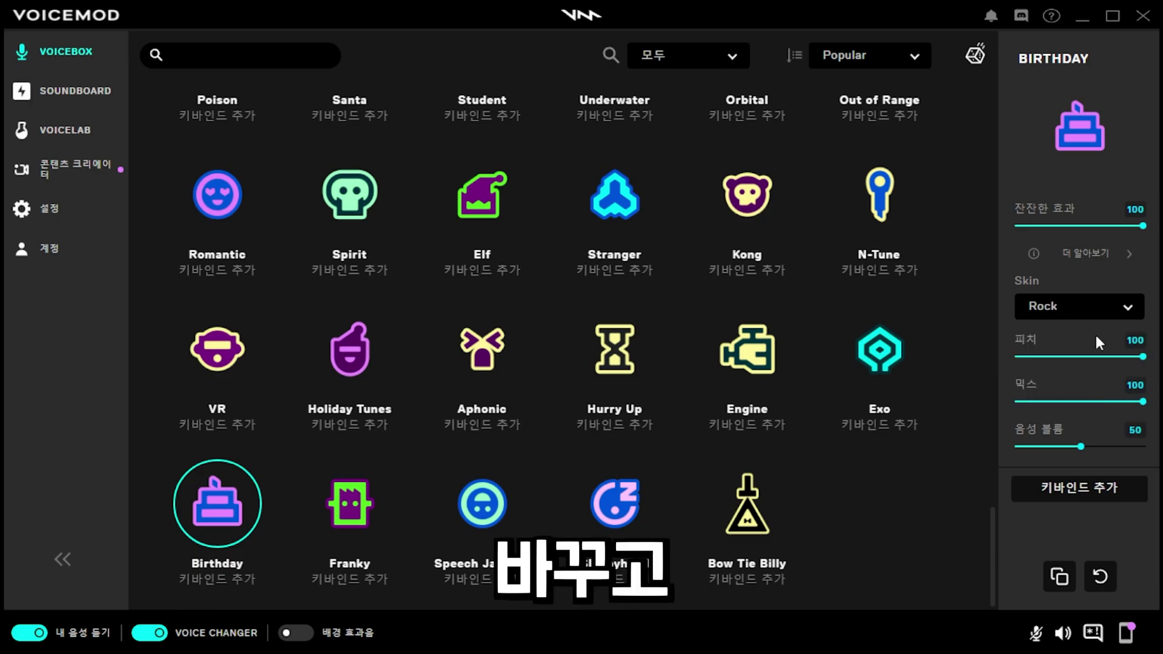
click(1099, 313)
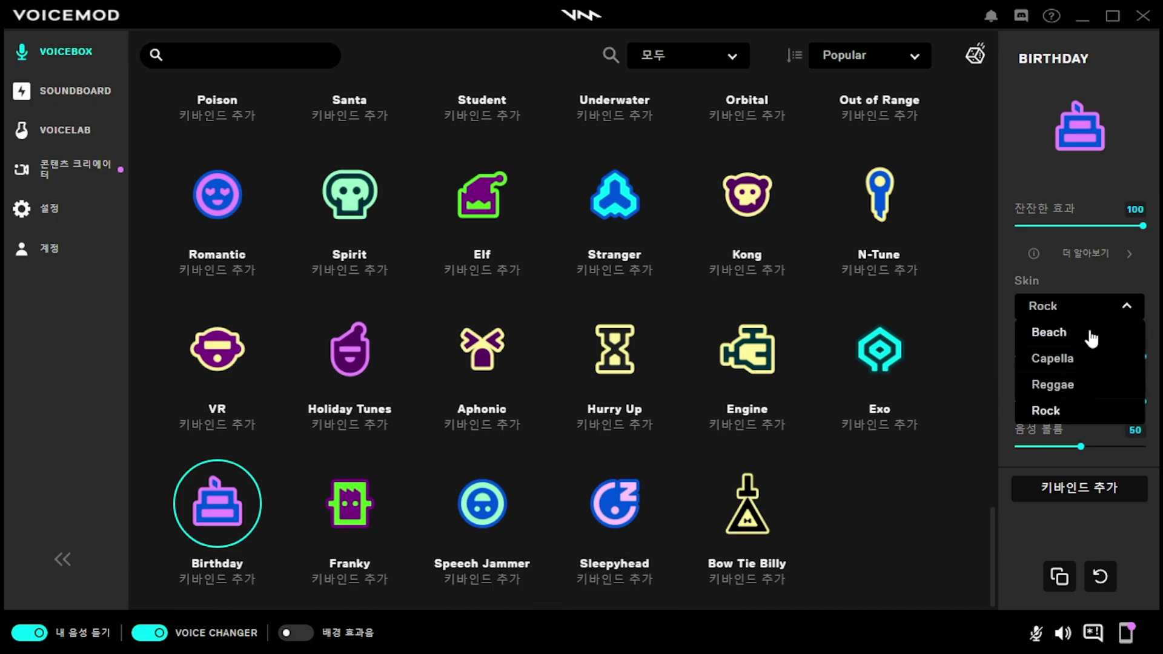
click(1096, 333)
click(1101, 310)
click(1083, 409)
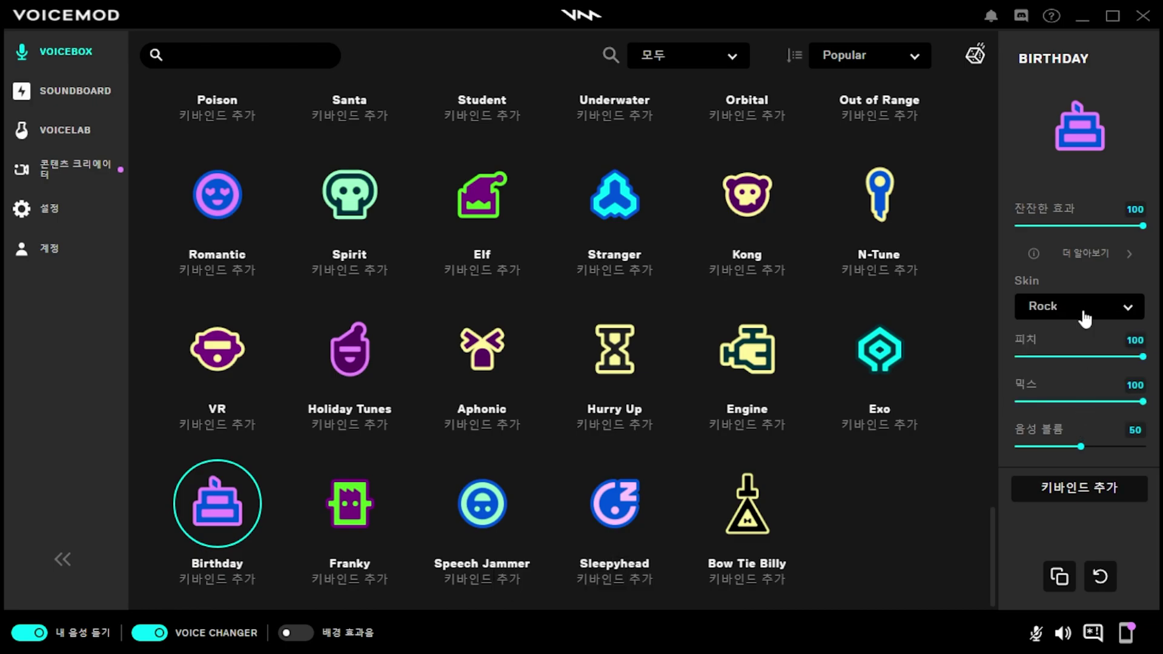
- Try the Franky, Speech Jammer and Sleepyhead voices in turn
click(349, 502)
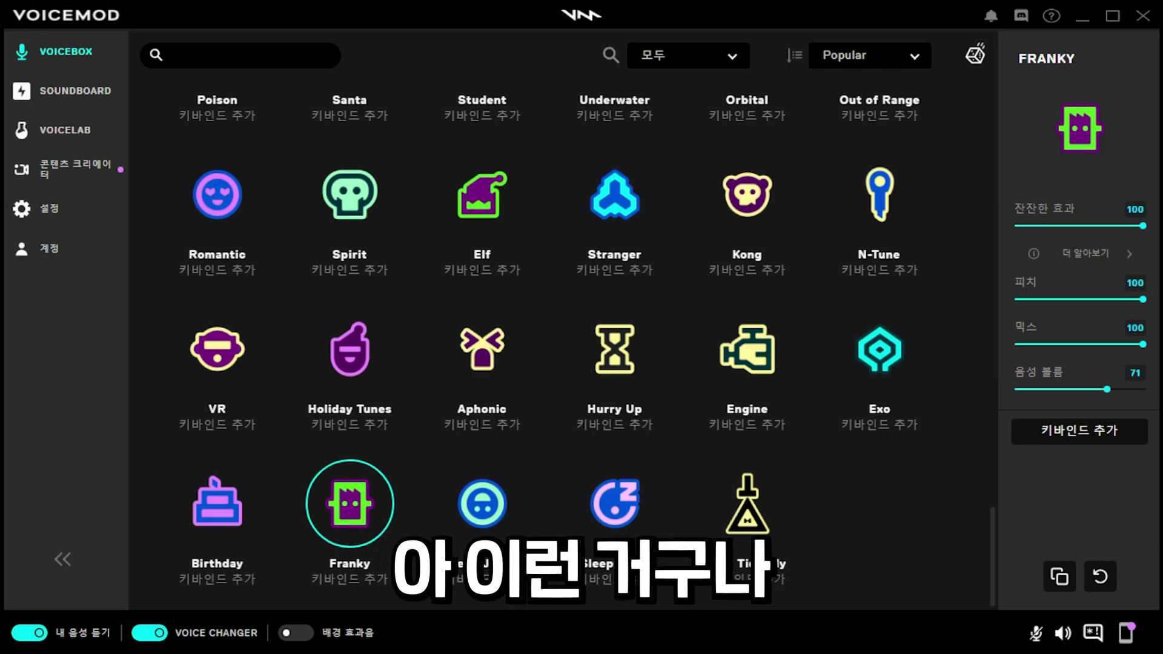
click(482, 502)
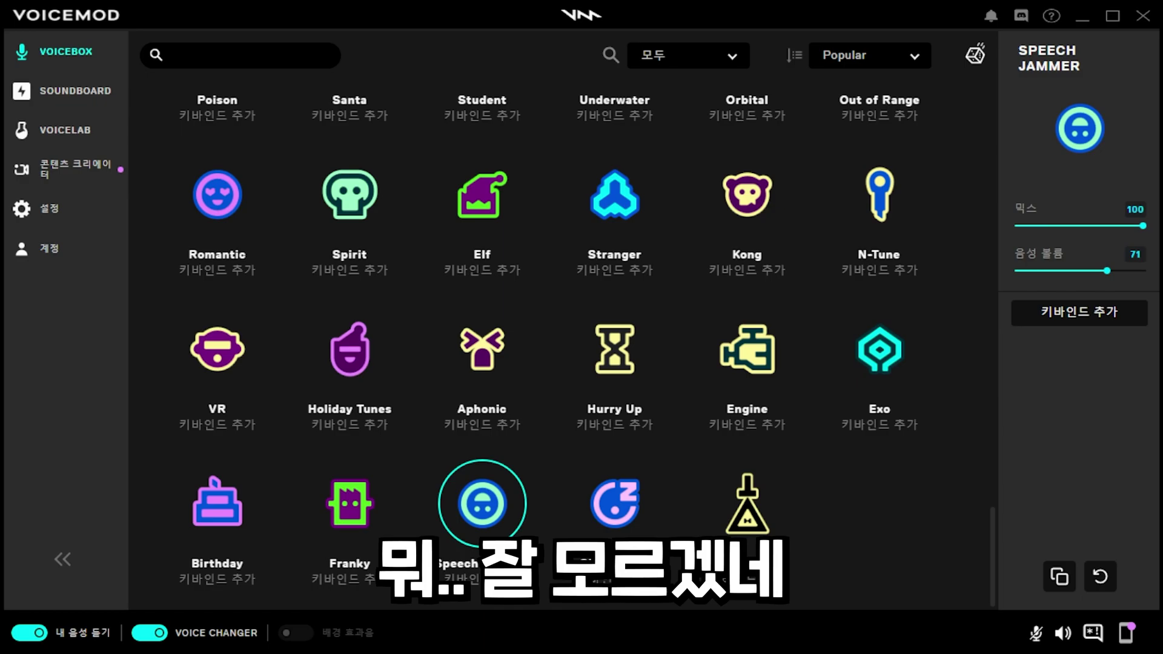
click(614, 503)
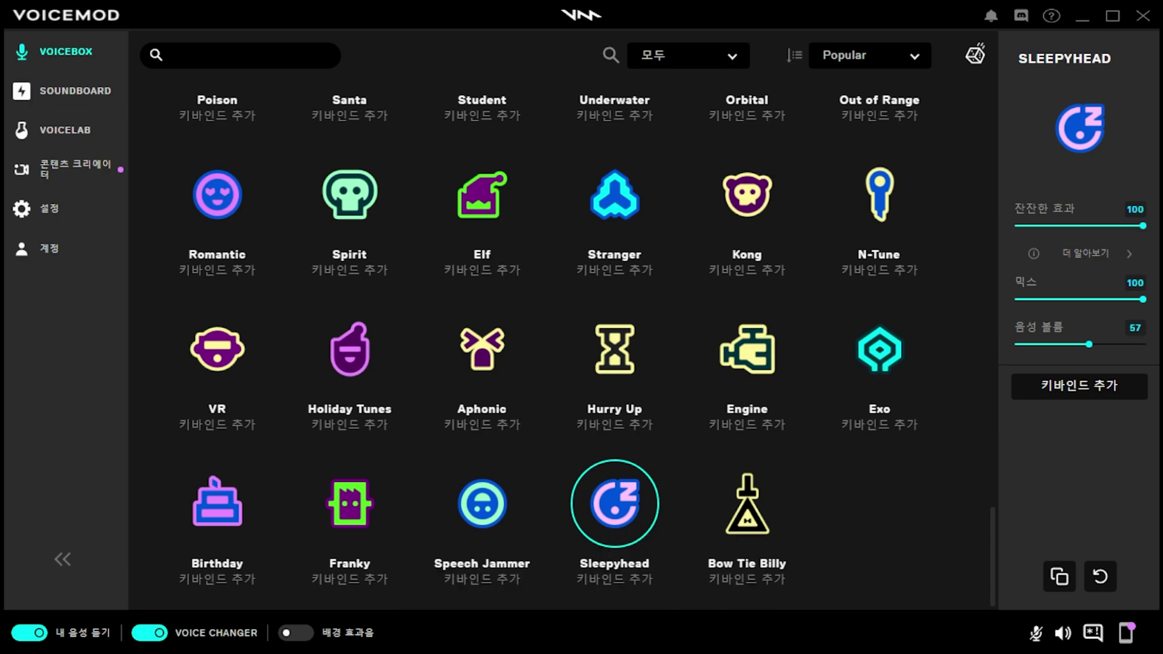
- Select the Bow Tie Billy voice and test its Mad and Dream effects by switching each on and off
click(747, 503)
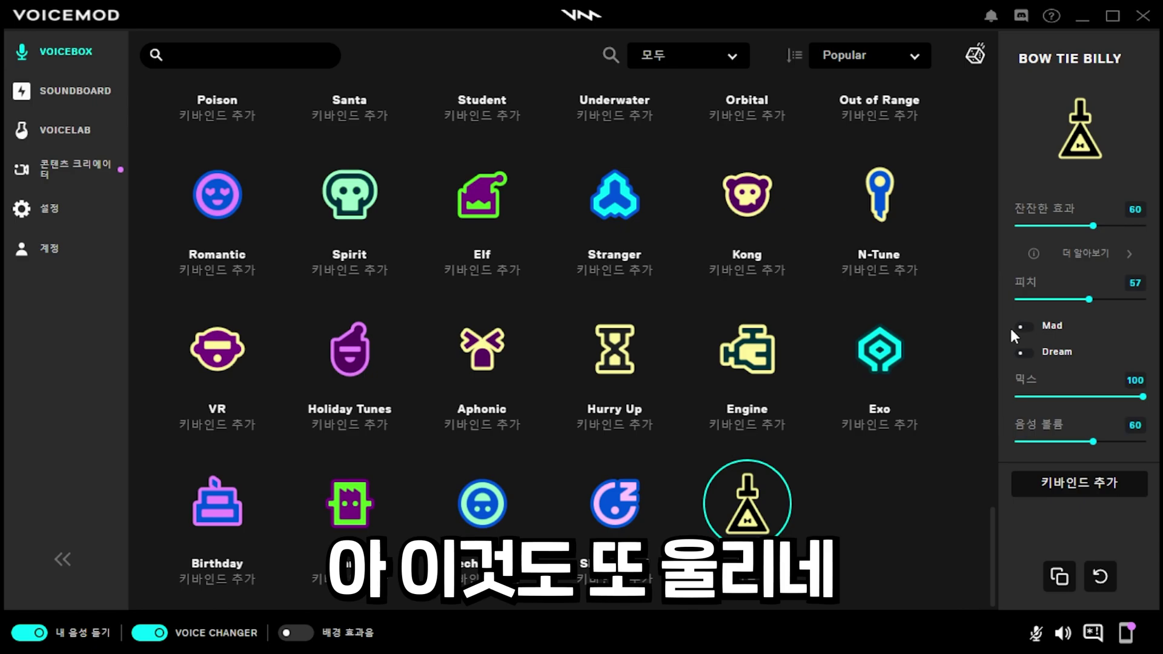
click(1023, 327)
click(1020, 353)
click(1021, 353)
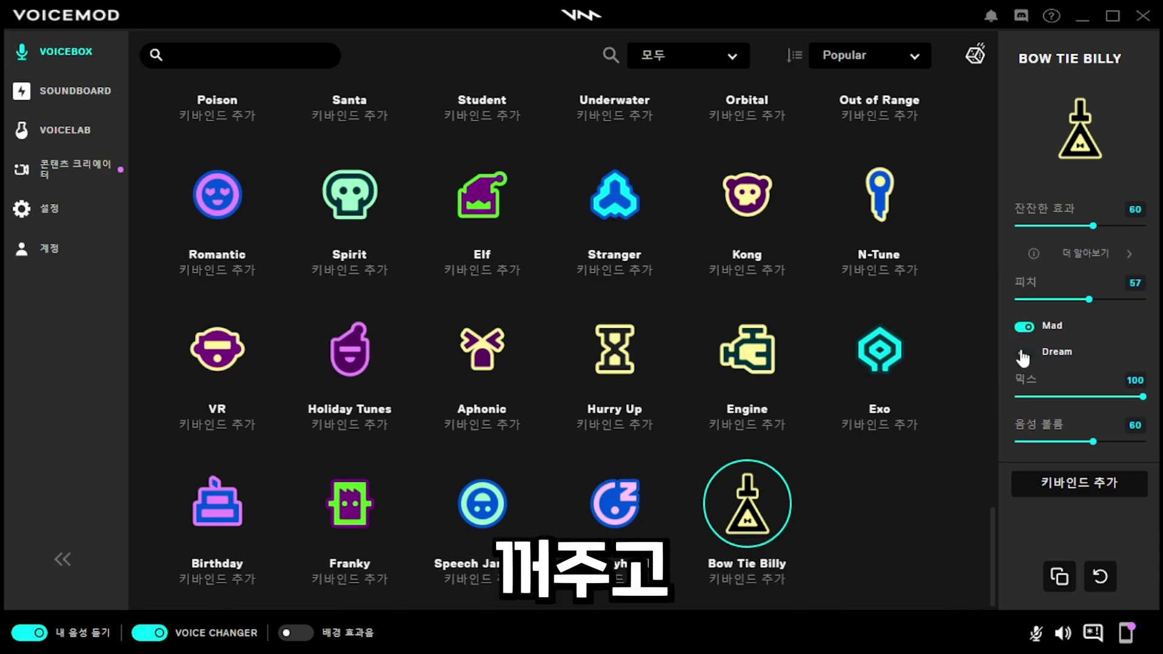
click(1019, 327)
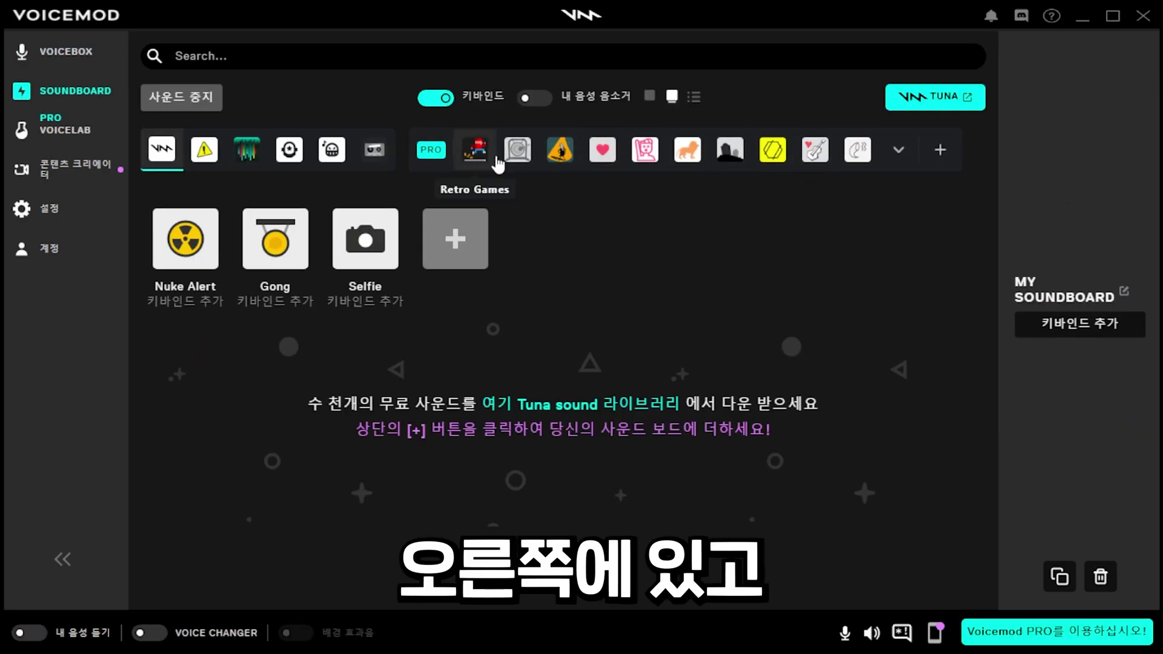
- Browse the EDM soundboard and the other free soundboards, ending on the one containing the Alert and Honk sounds
click(247, 151)
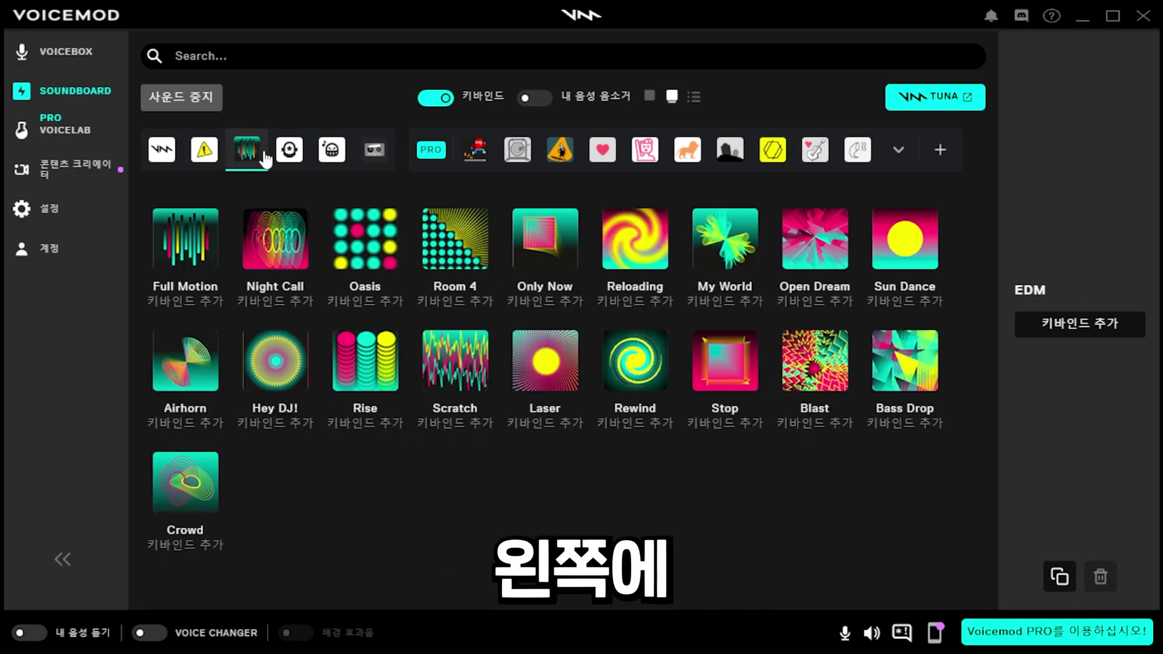
click(289, 150)
click(332, 150)
click(372, 151)
click(204, 150)
- Play the Honk and Phone Vibration sounds, triggering Honk again while Phone Vibration is playing
click(373, 267)
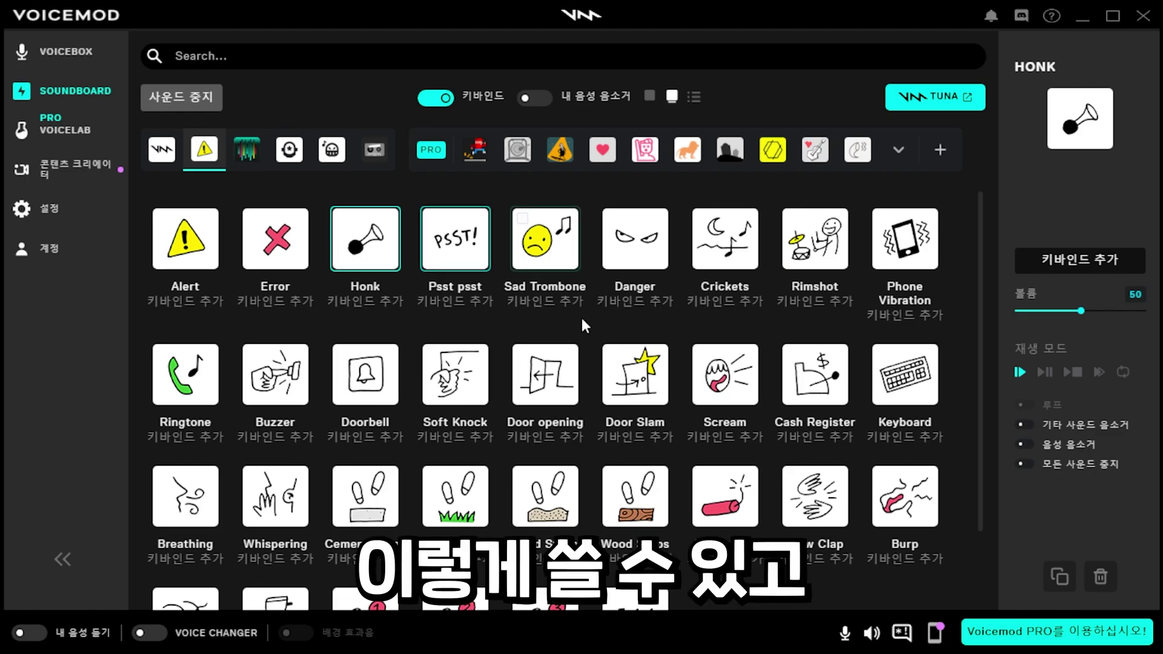
click(918, 265)
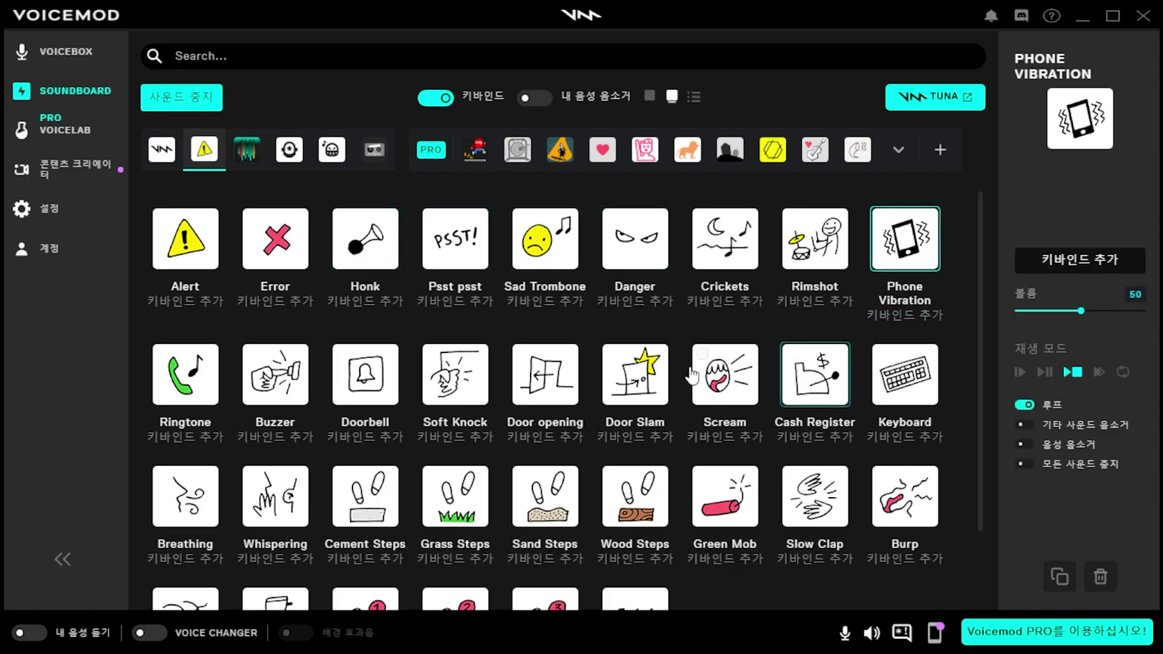
click(384, 271)
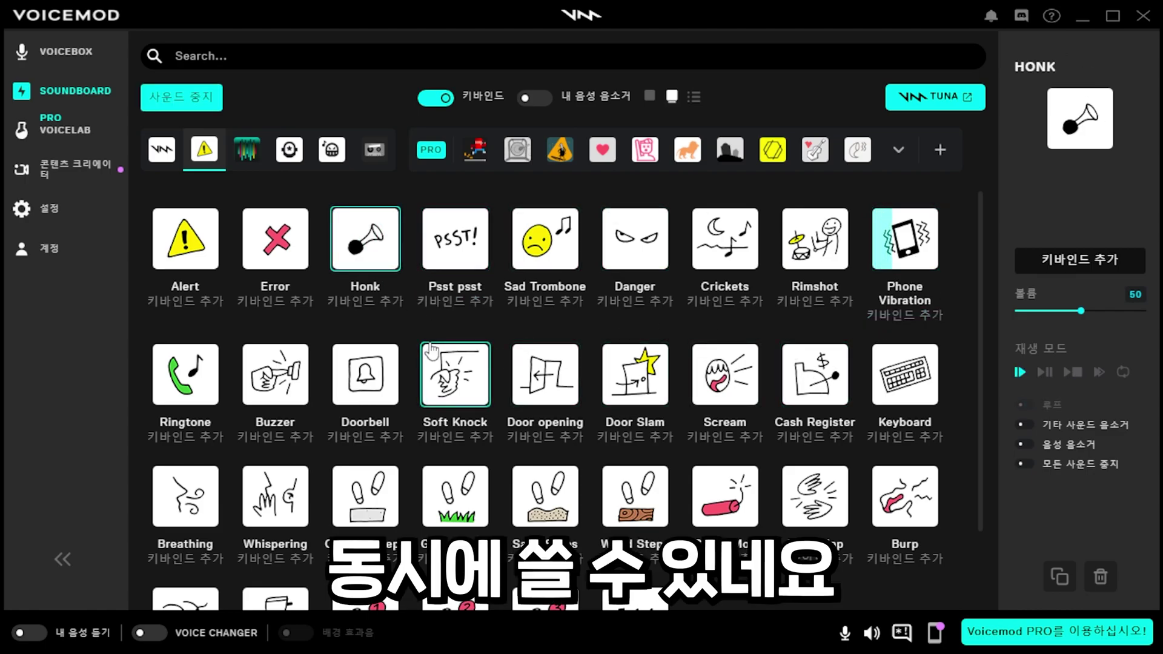
- View My Soundboard, switch to the Mix Buttons soundboard, and play Door Bell, Du-dum and Finger Snap
click(170, 158)
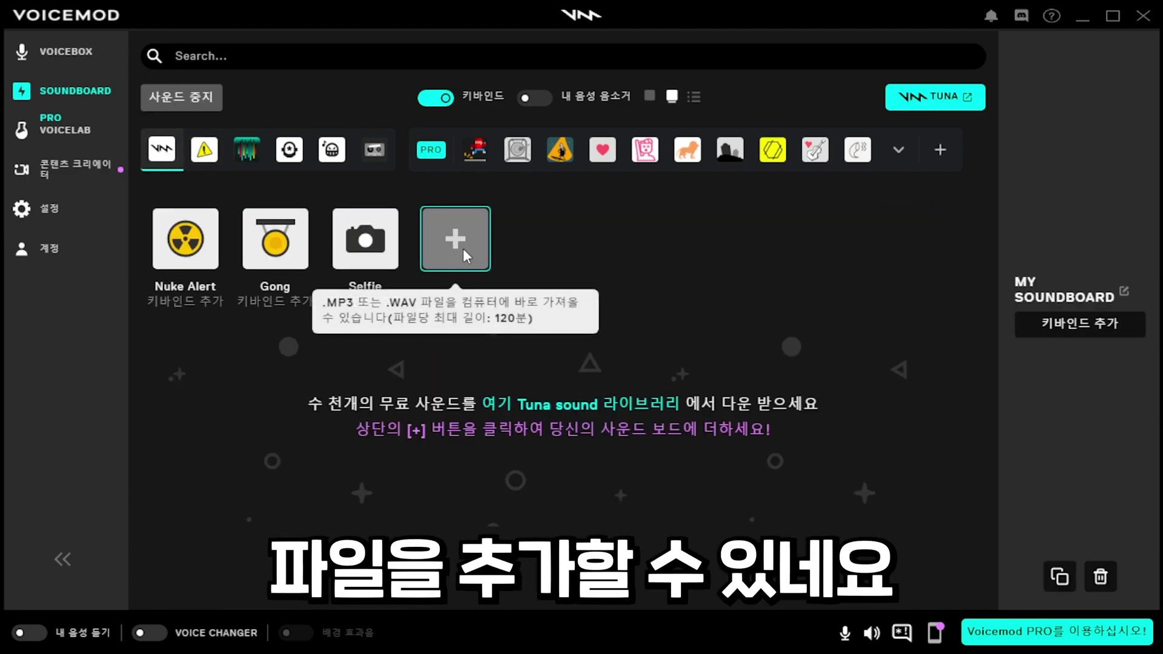
click(602, 150)
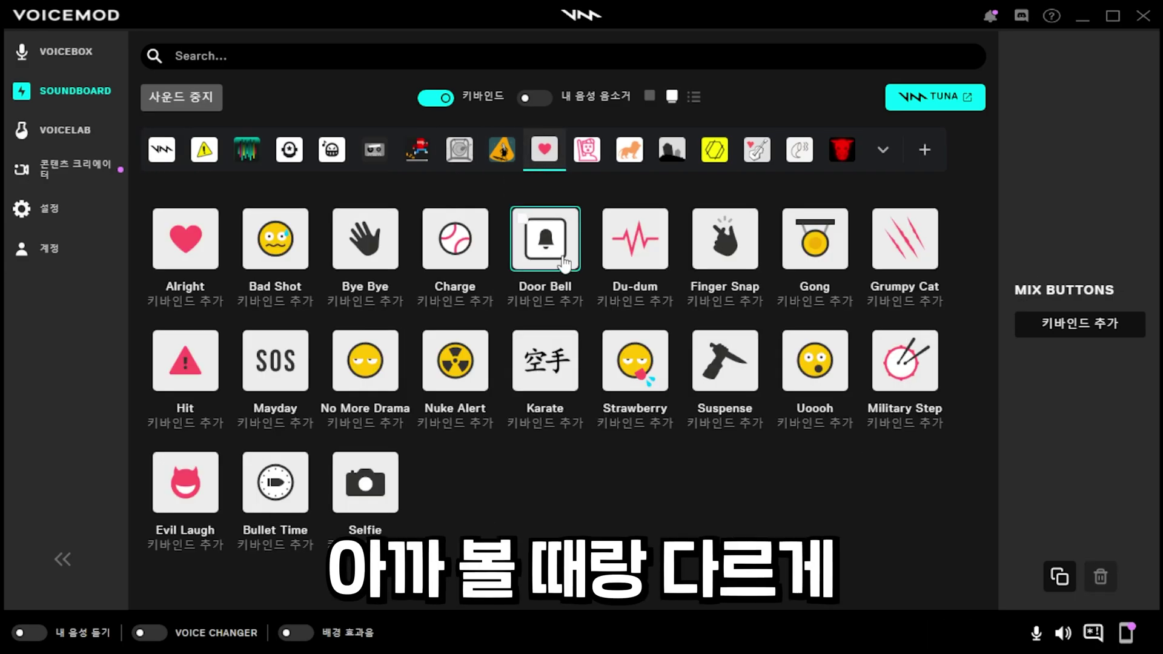
click(565, 262)
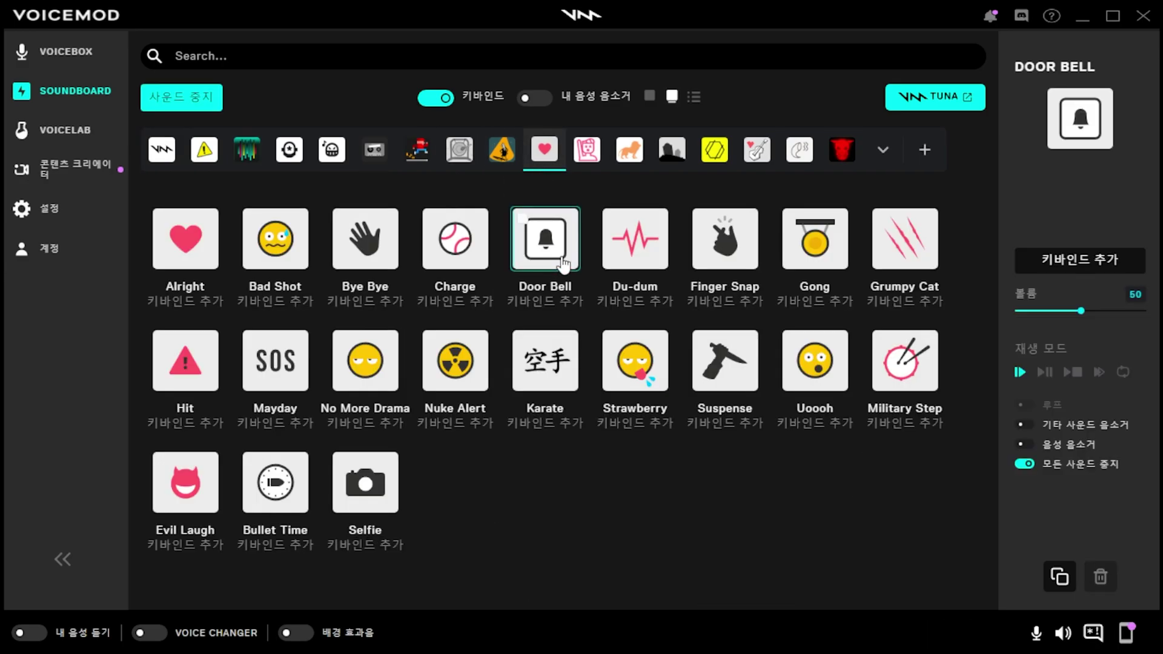
click(651, 260)
click(724, 267)
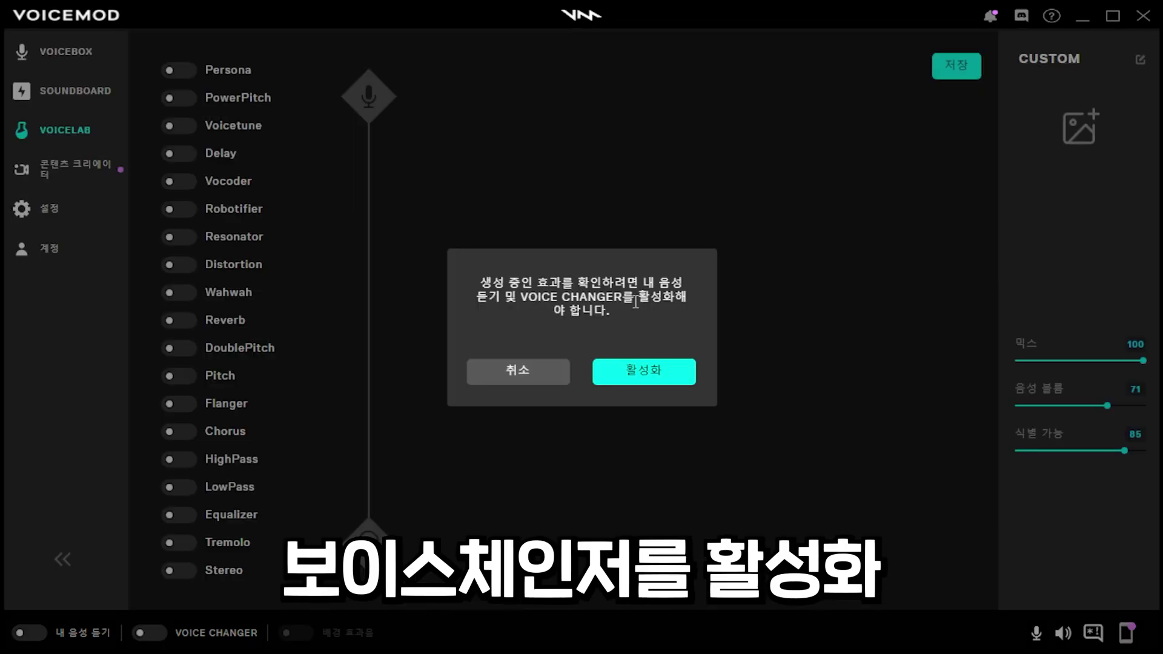
- Activate voice monitoring and the voice changer for Voicelab, add Reverb, Pitch and Chorus to the custom voice, and save it
click(654, 371)
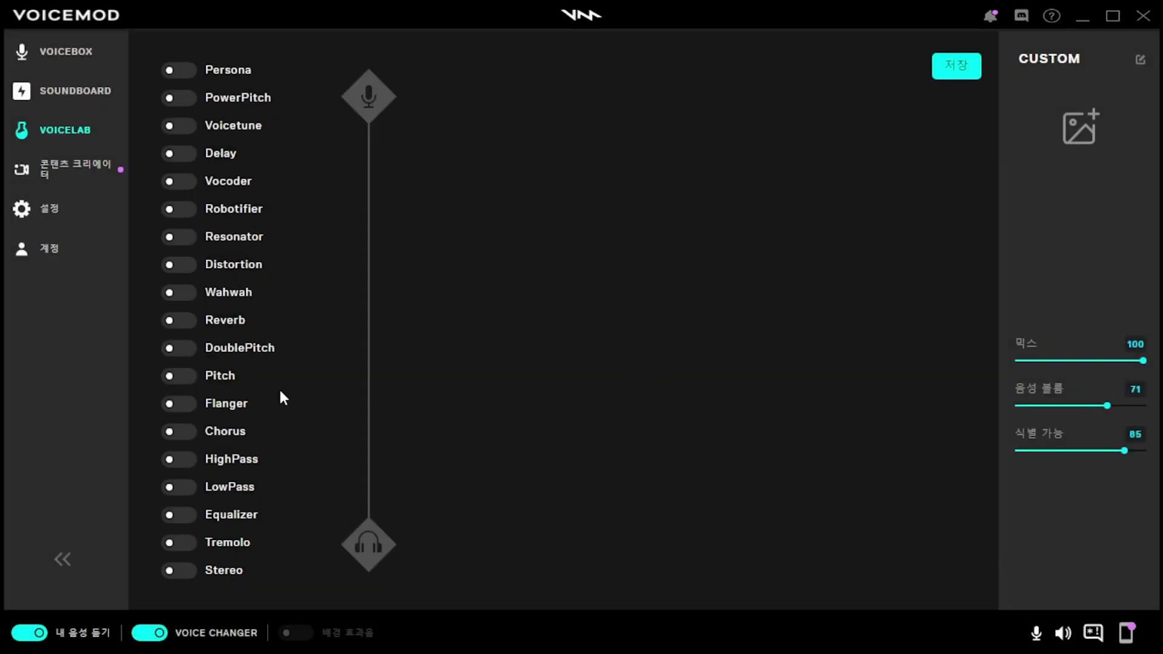
click(179, 320)
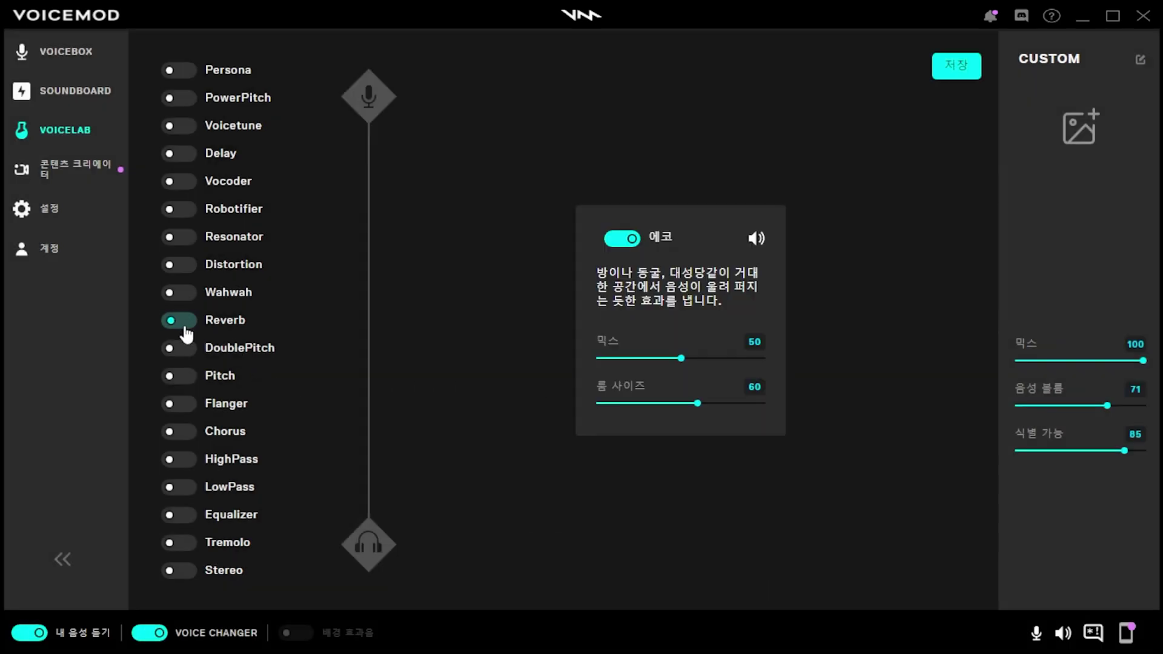
click(184, 380)
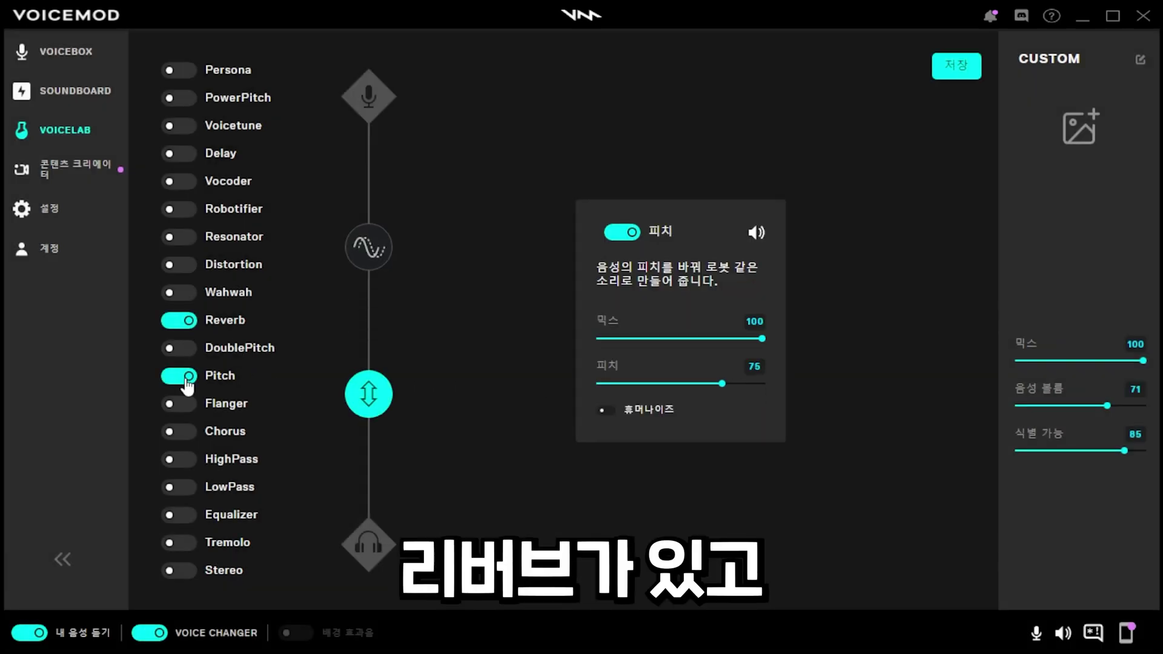
click(183, 432)
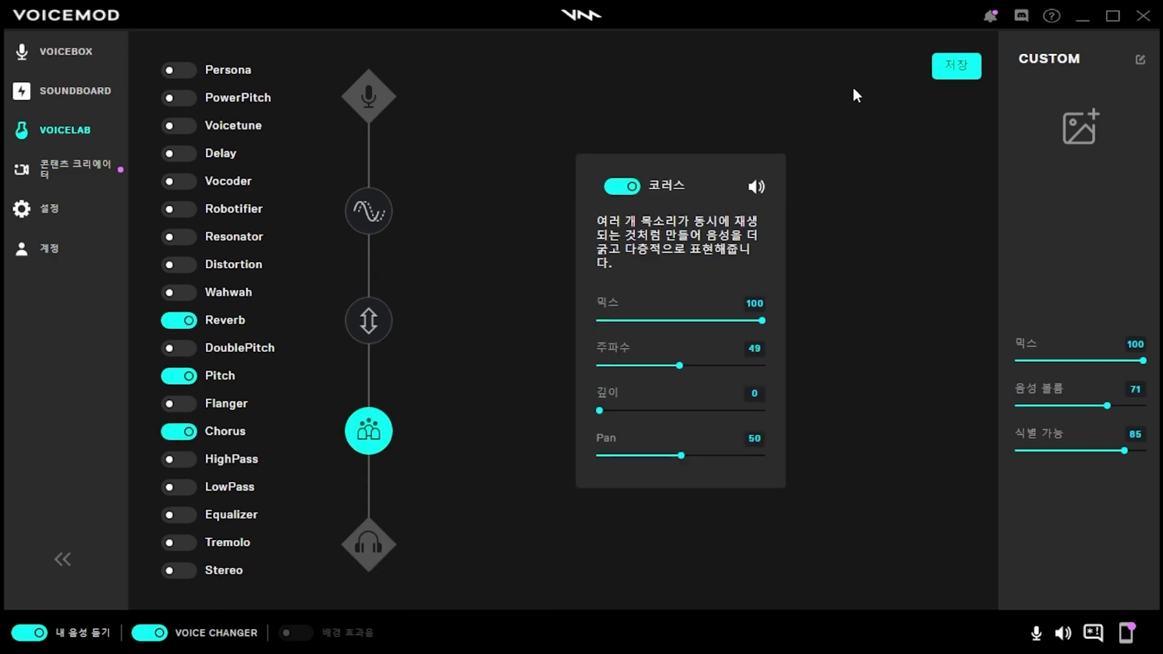
click(953, 69)
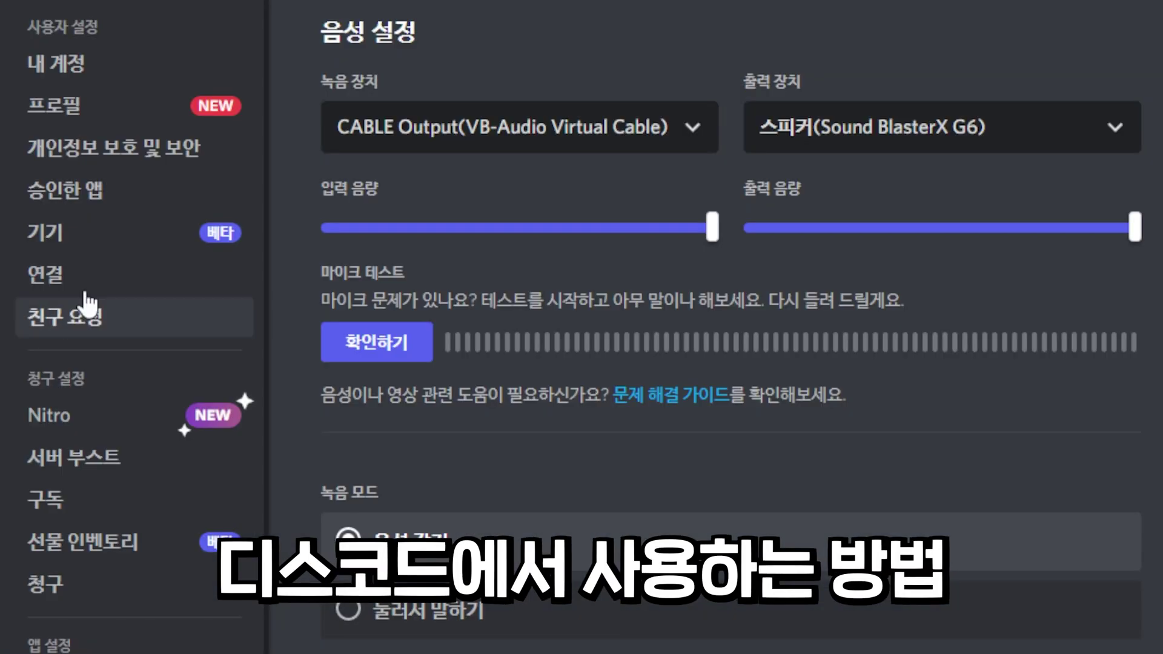
- In Discord's voice settings, set the recording device to 마이크(Voicemod Virtual Audio Device (WDM)) and start the microphone test
scroll(267, 314, down, 8)
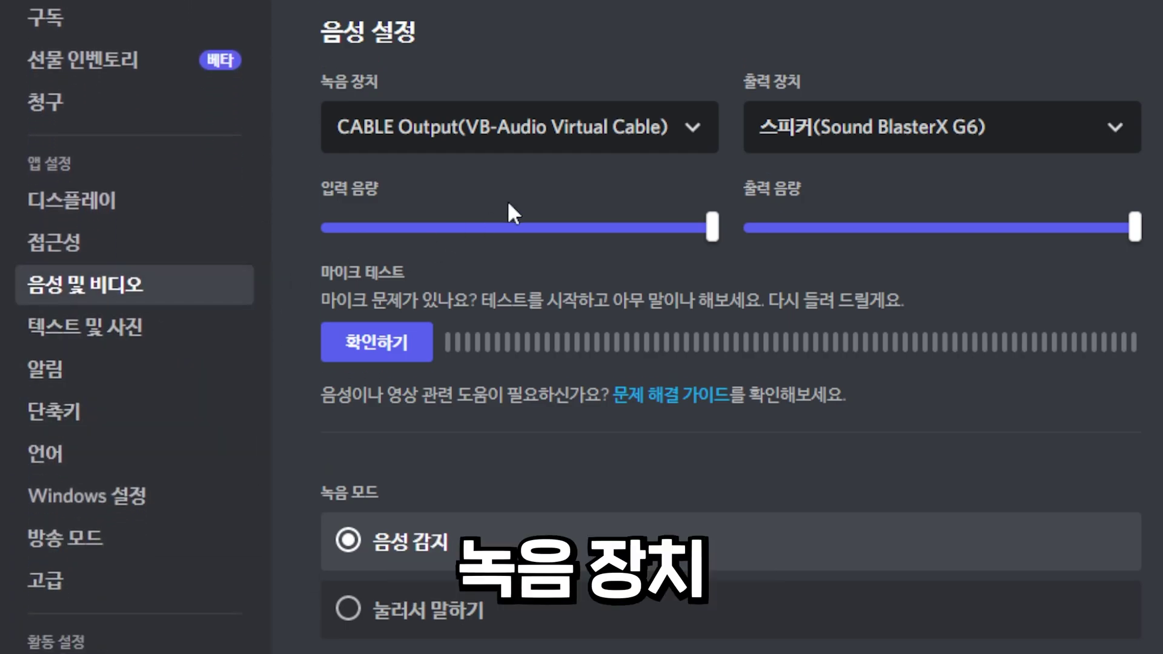
click(646, 130)
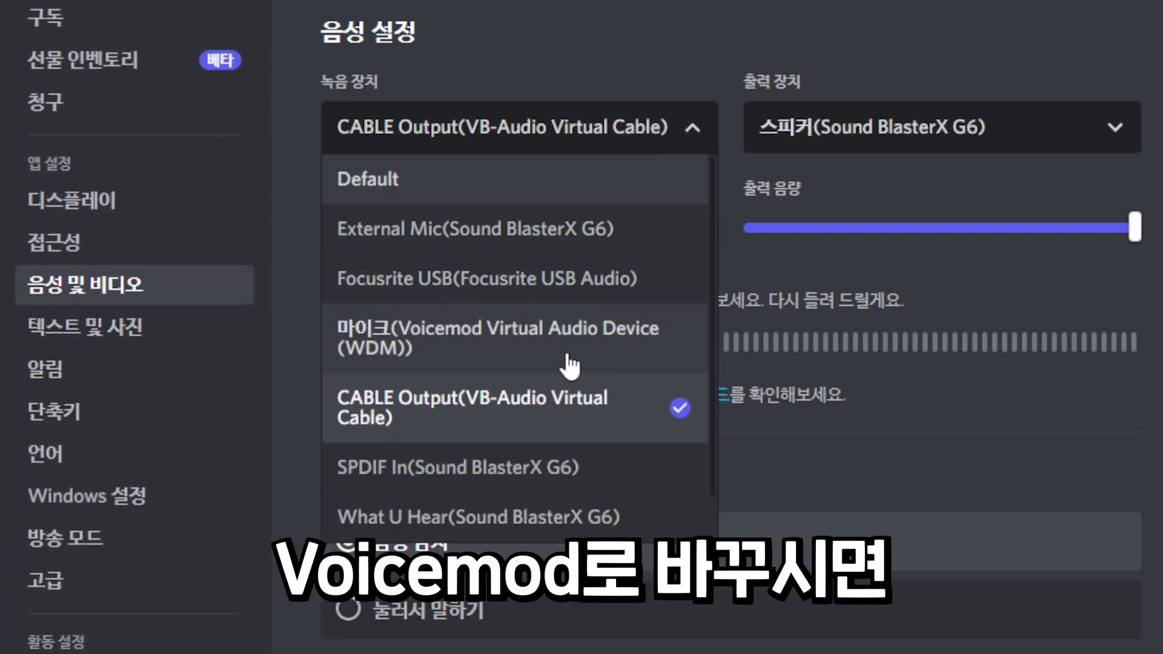
click(568, 357)
click(418, 352)
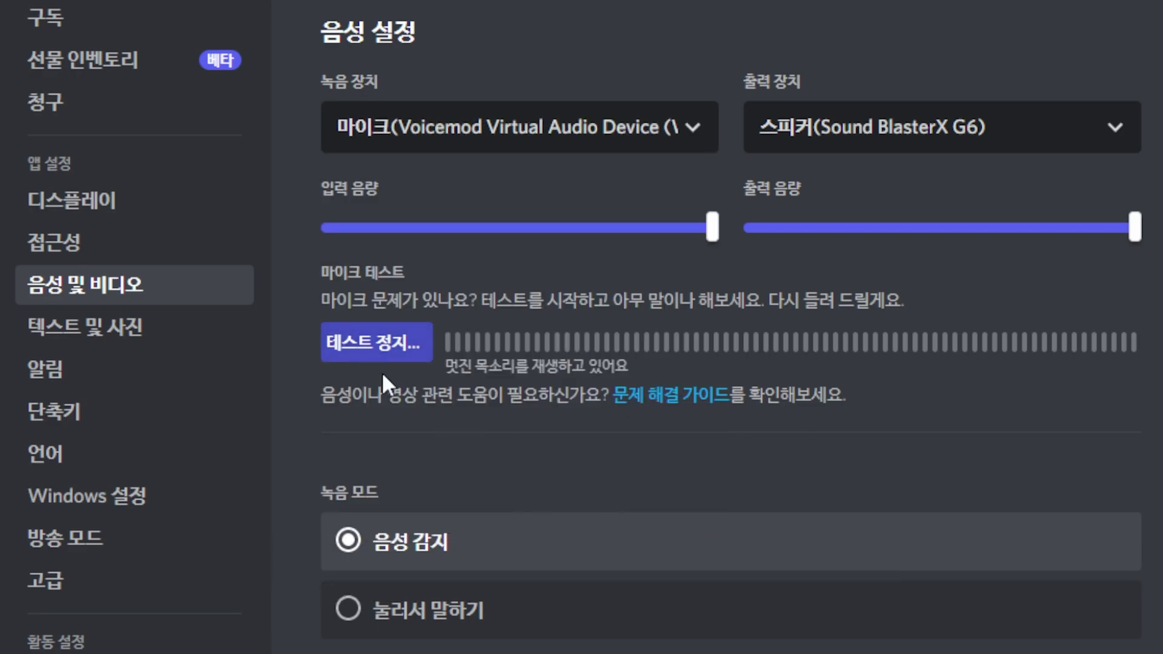